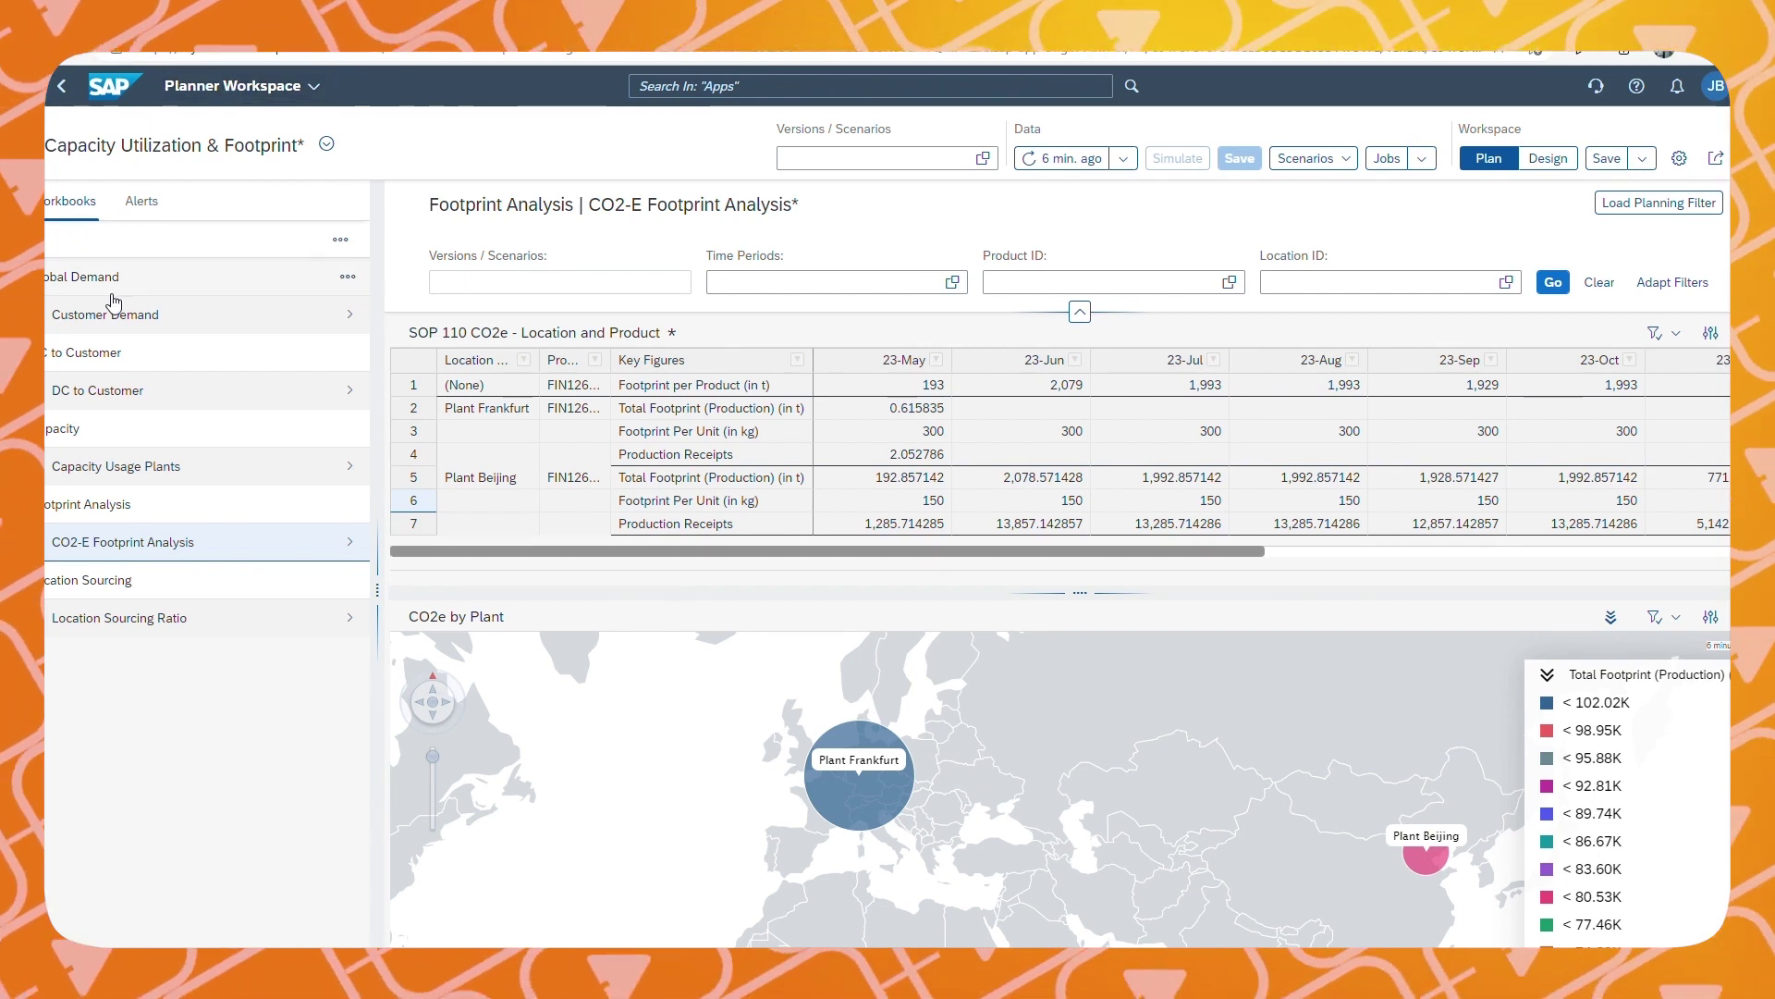
Browse the Global Demand, Footprint Analysis and Location Sourcing workbook groups, ending on Footprint Analysis
left_click(347, 280)
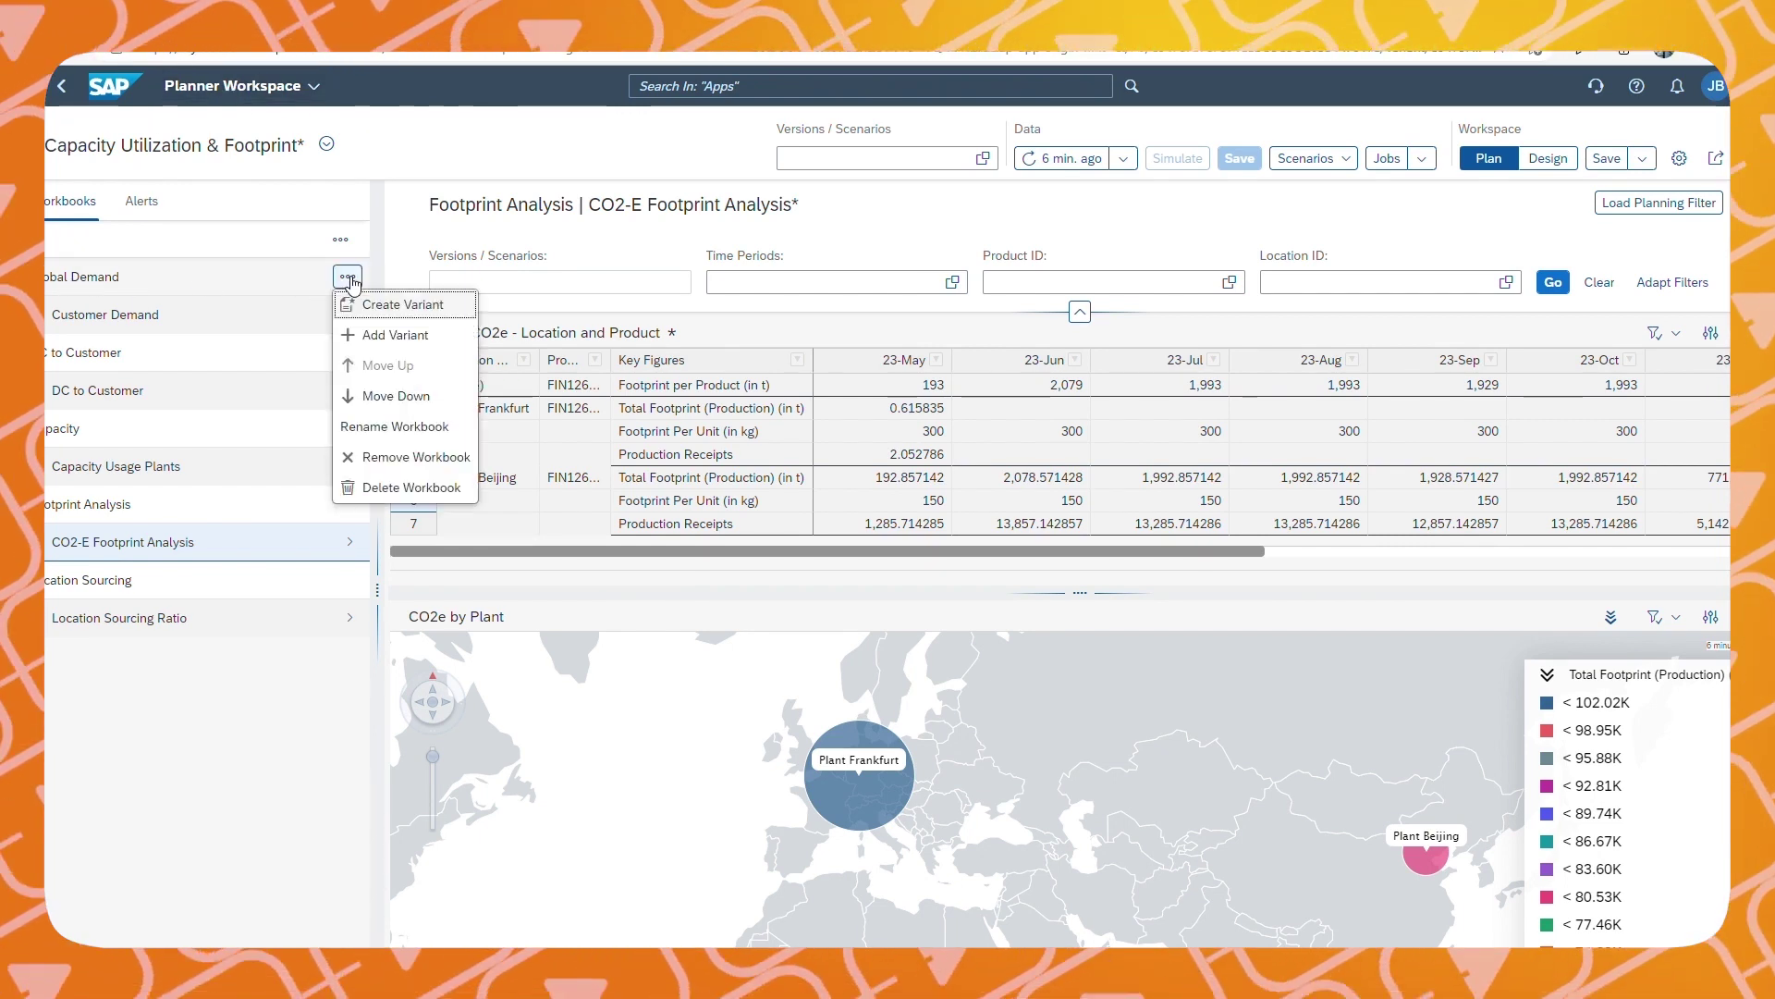
left_click(213, 359)
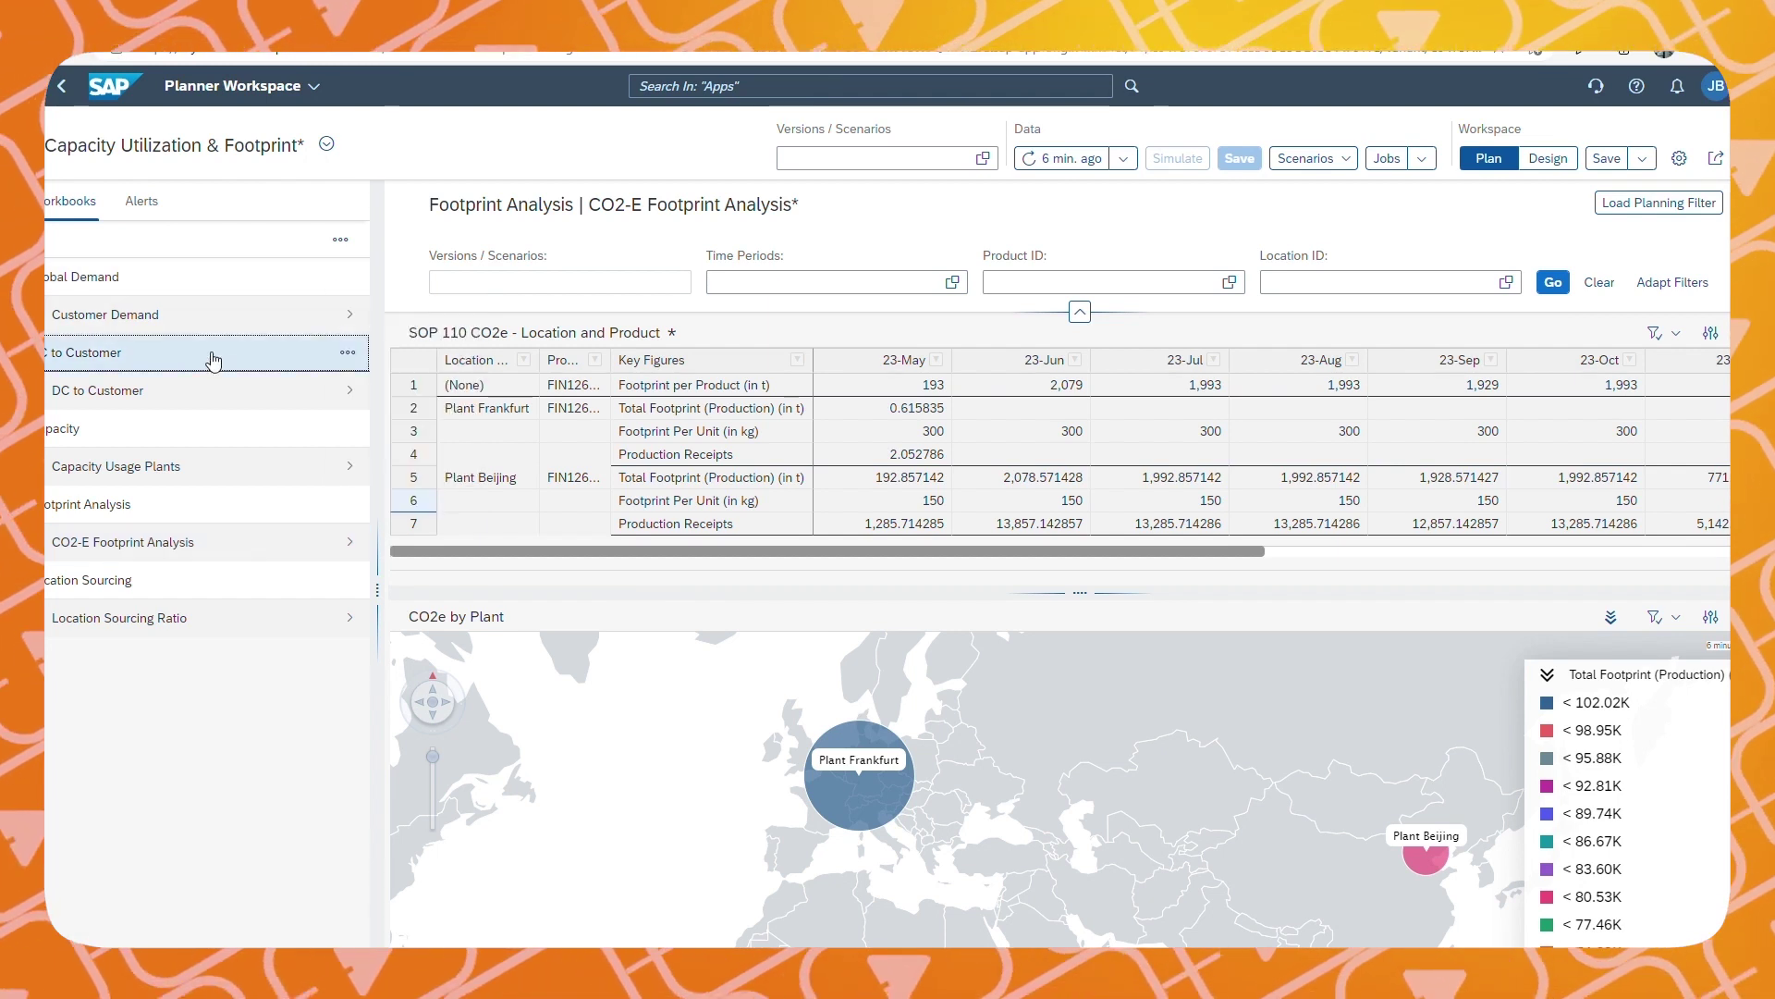
left_click(181, 504)
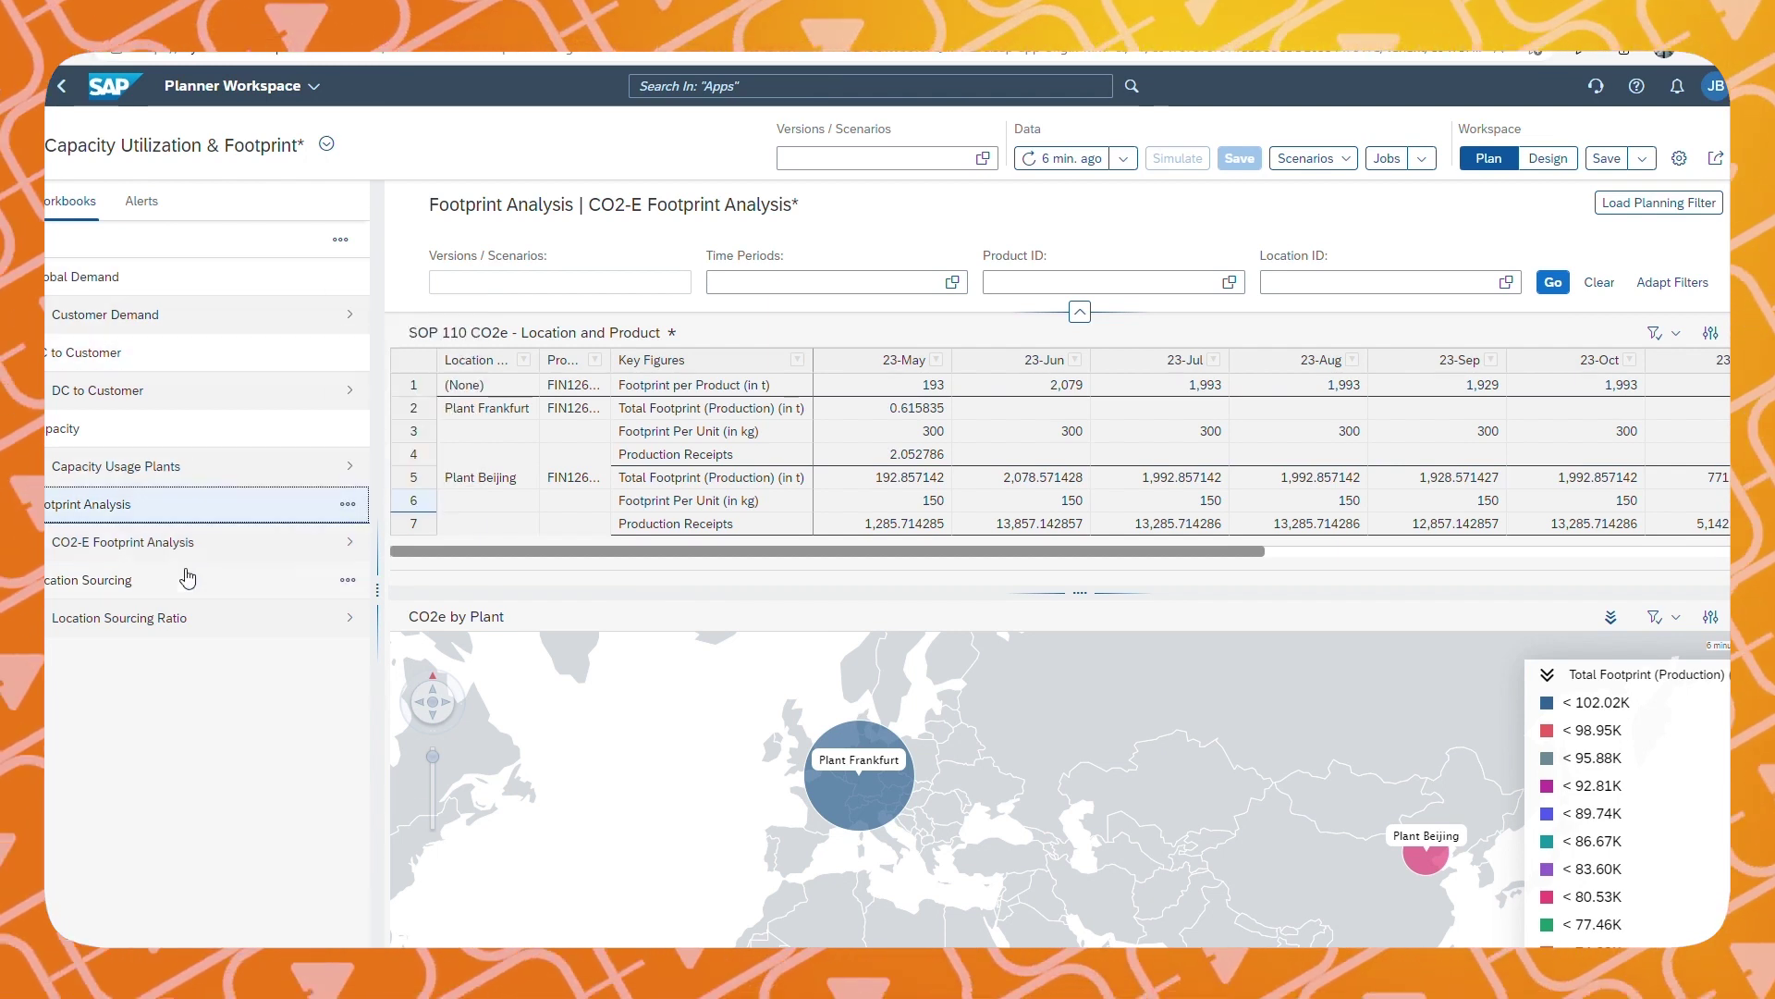
left_click(218, 589)
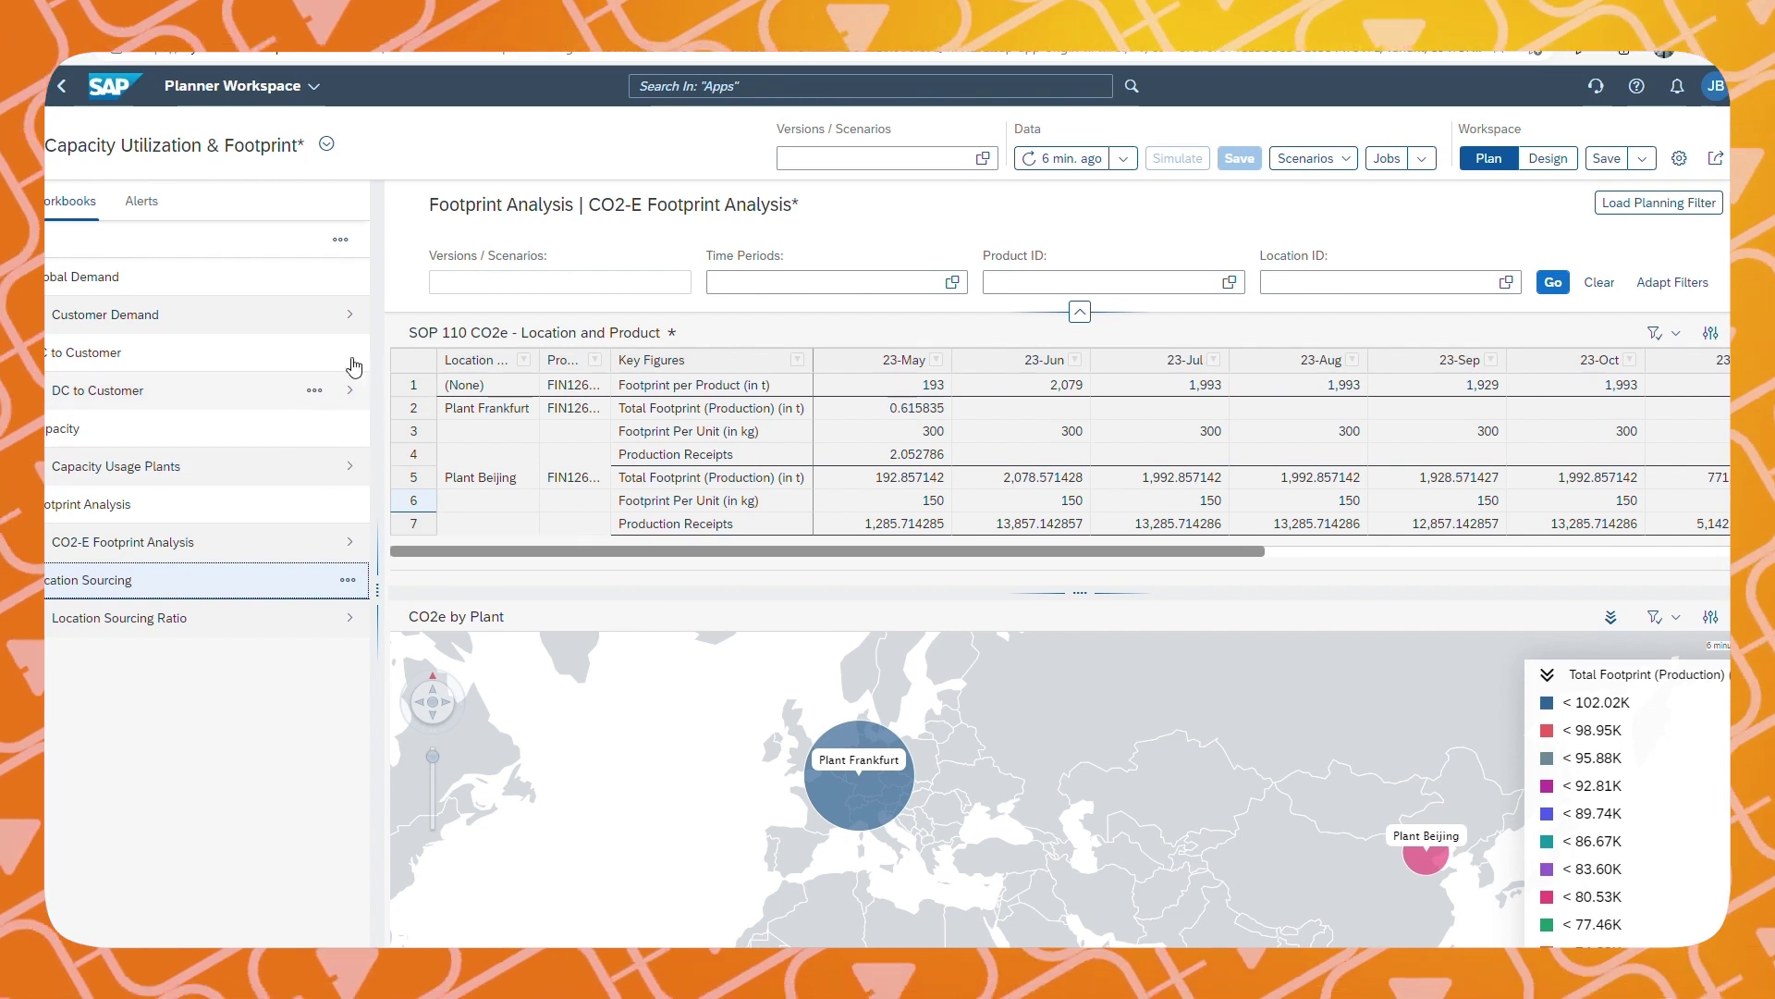
left_click(348, 276)
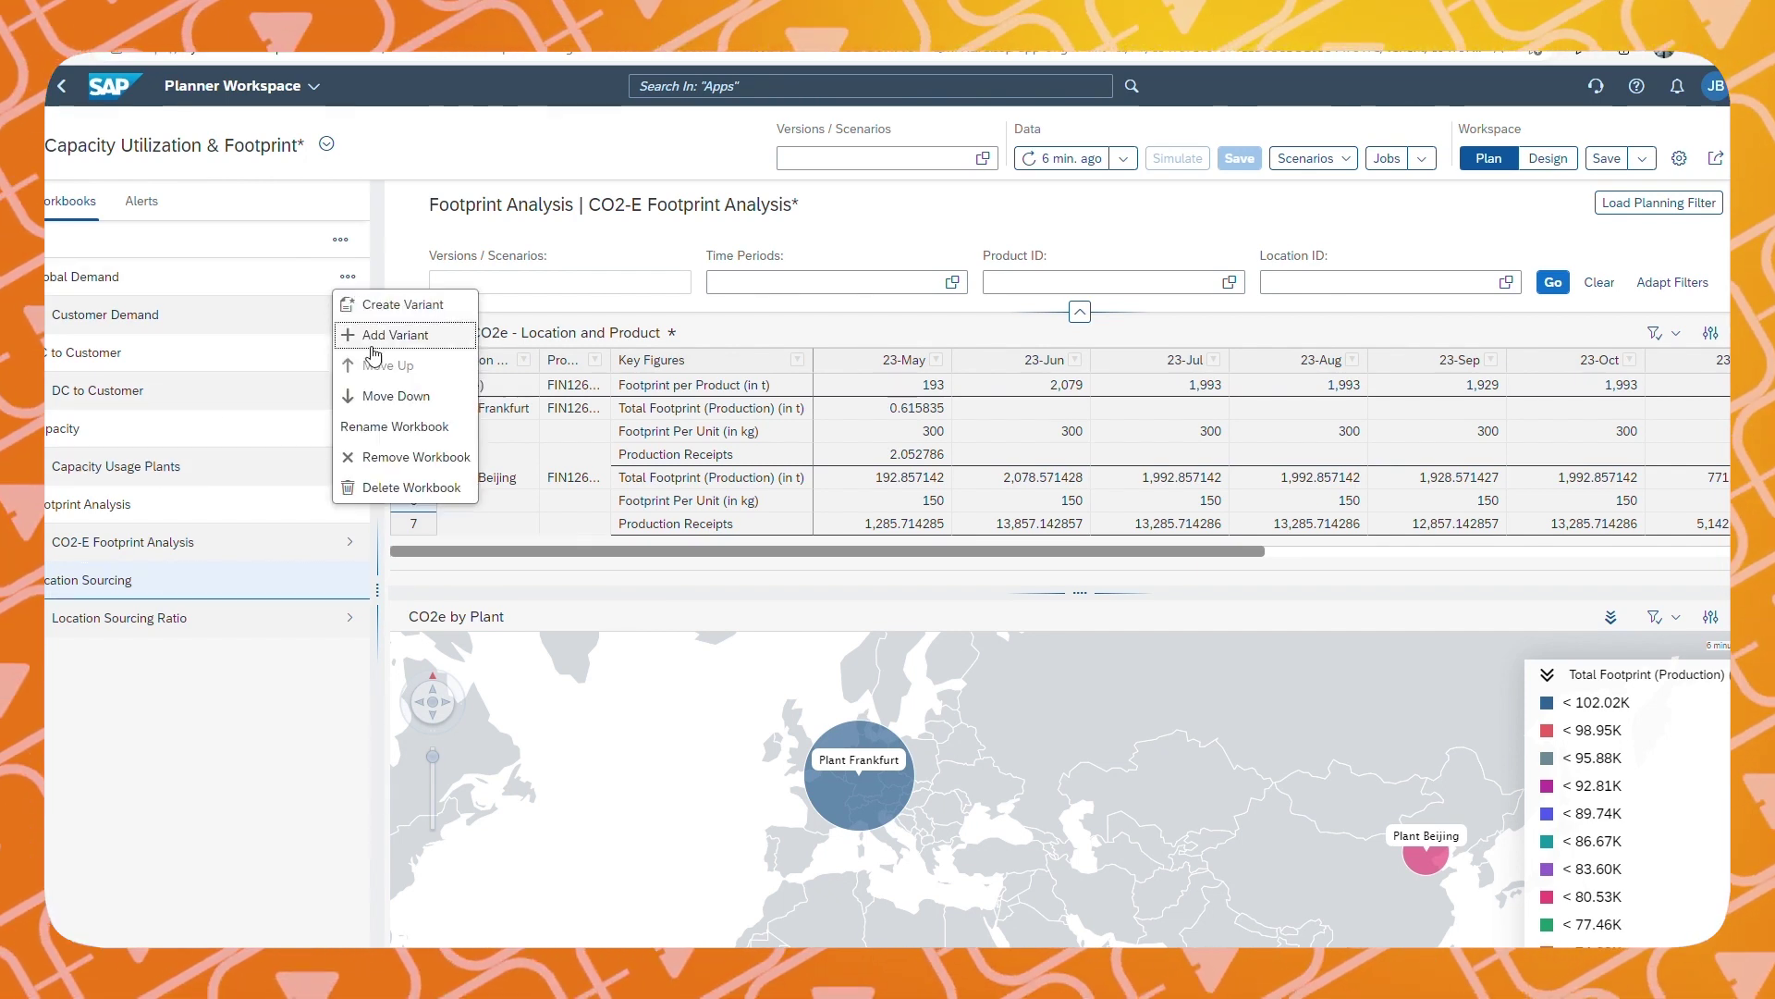
left_click(201, 514)
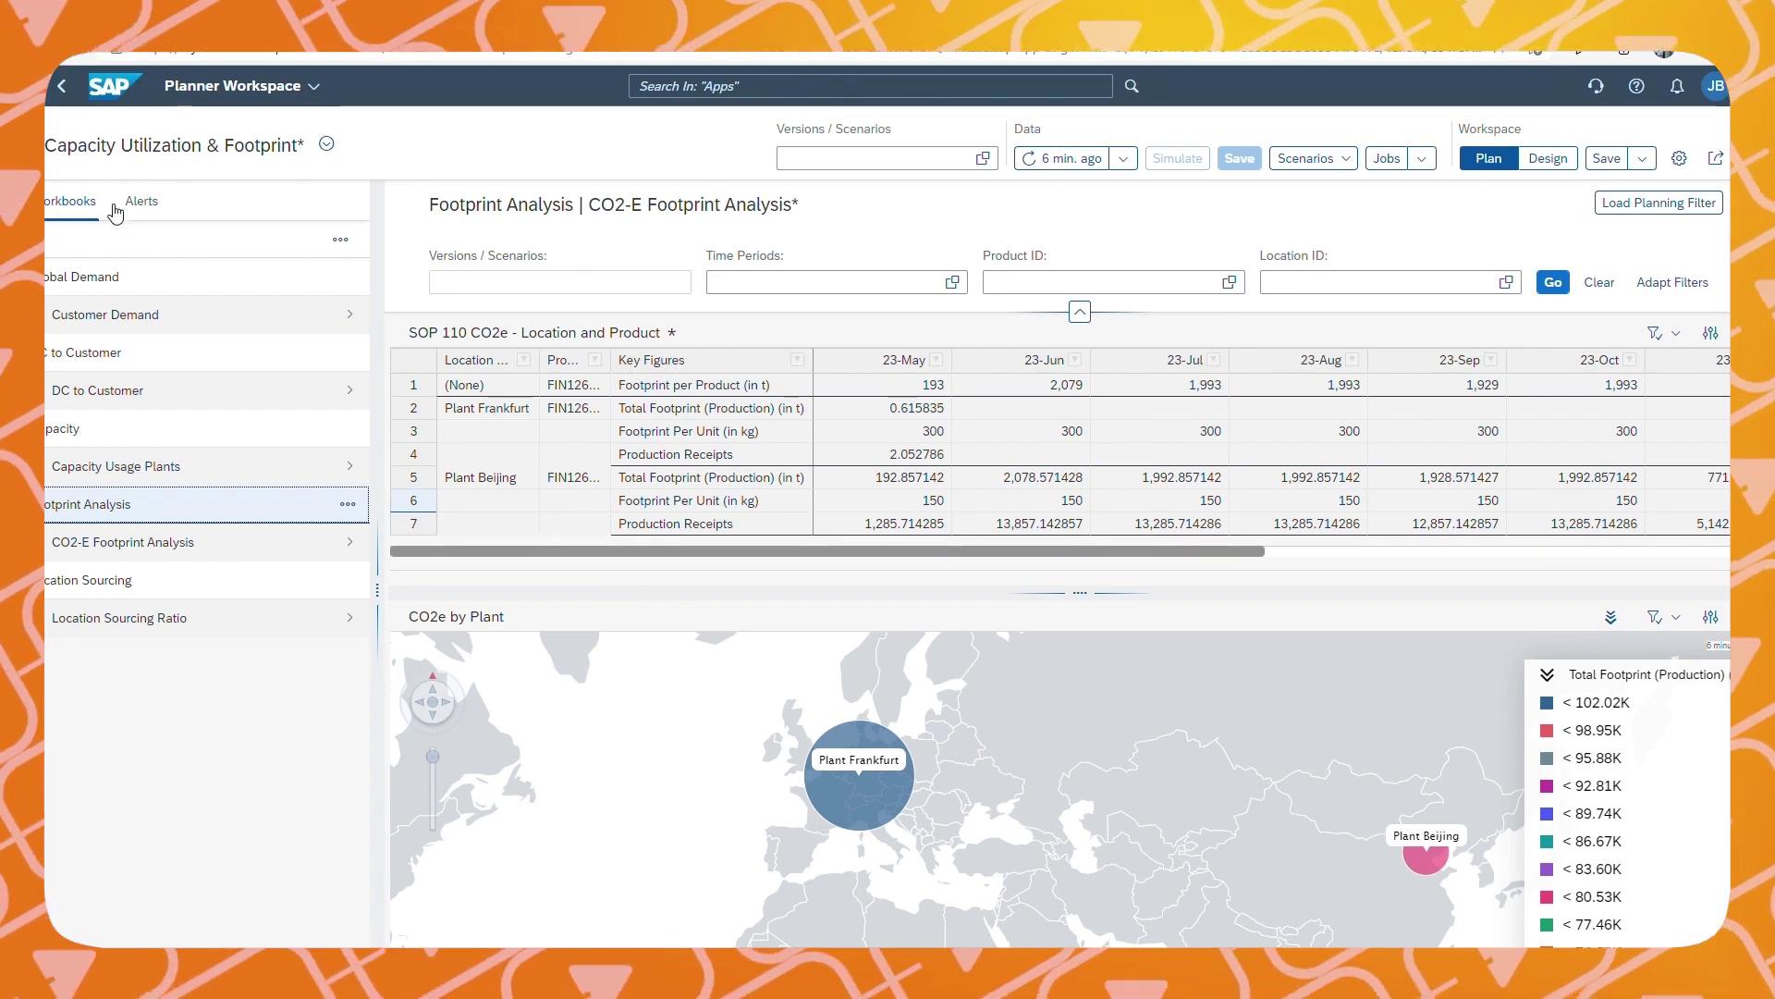
Check the capacity alerts, pan the CO2e by Plant map, and bring up time period selection
left_click(143, 204)
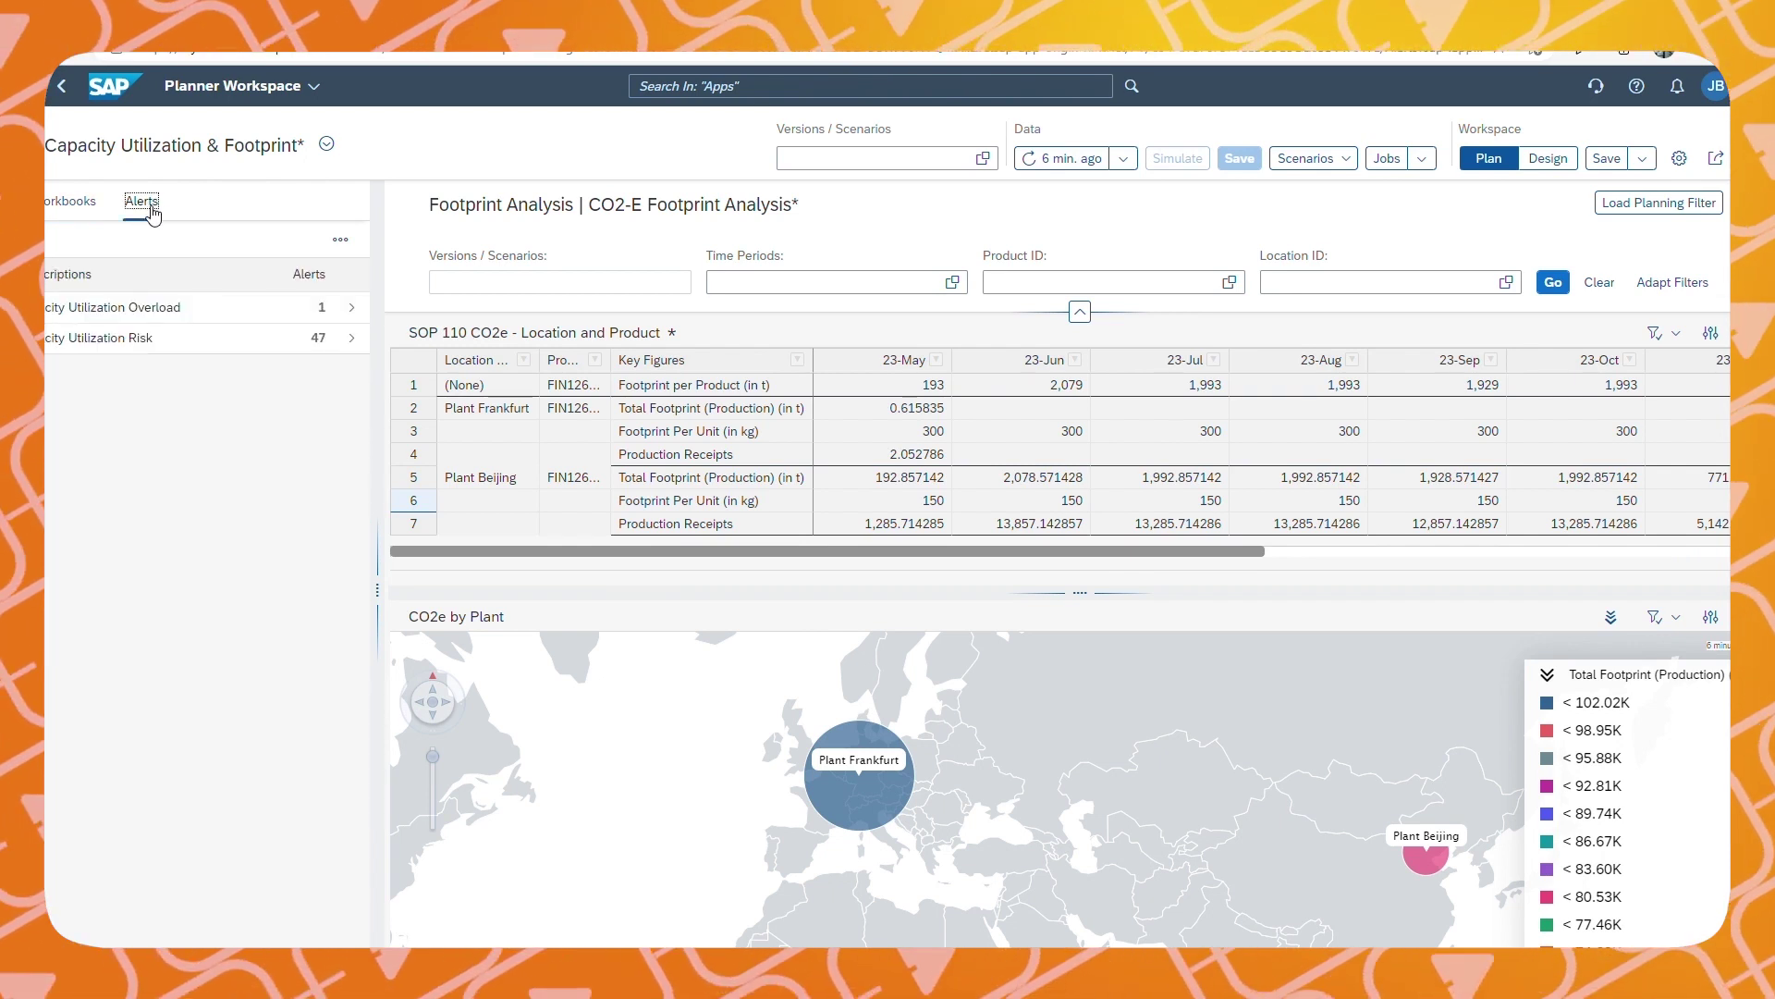
left_click(96, 206)
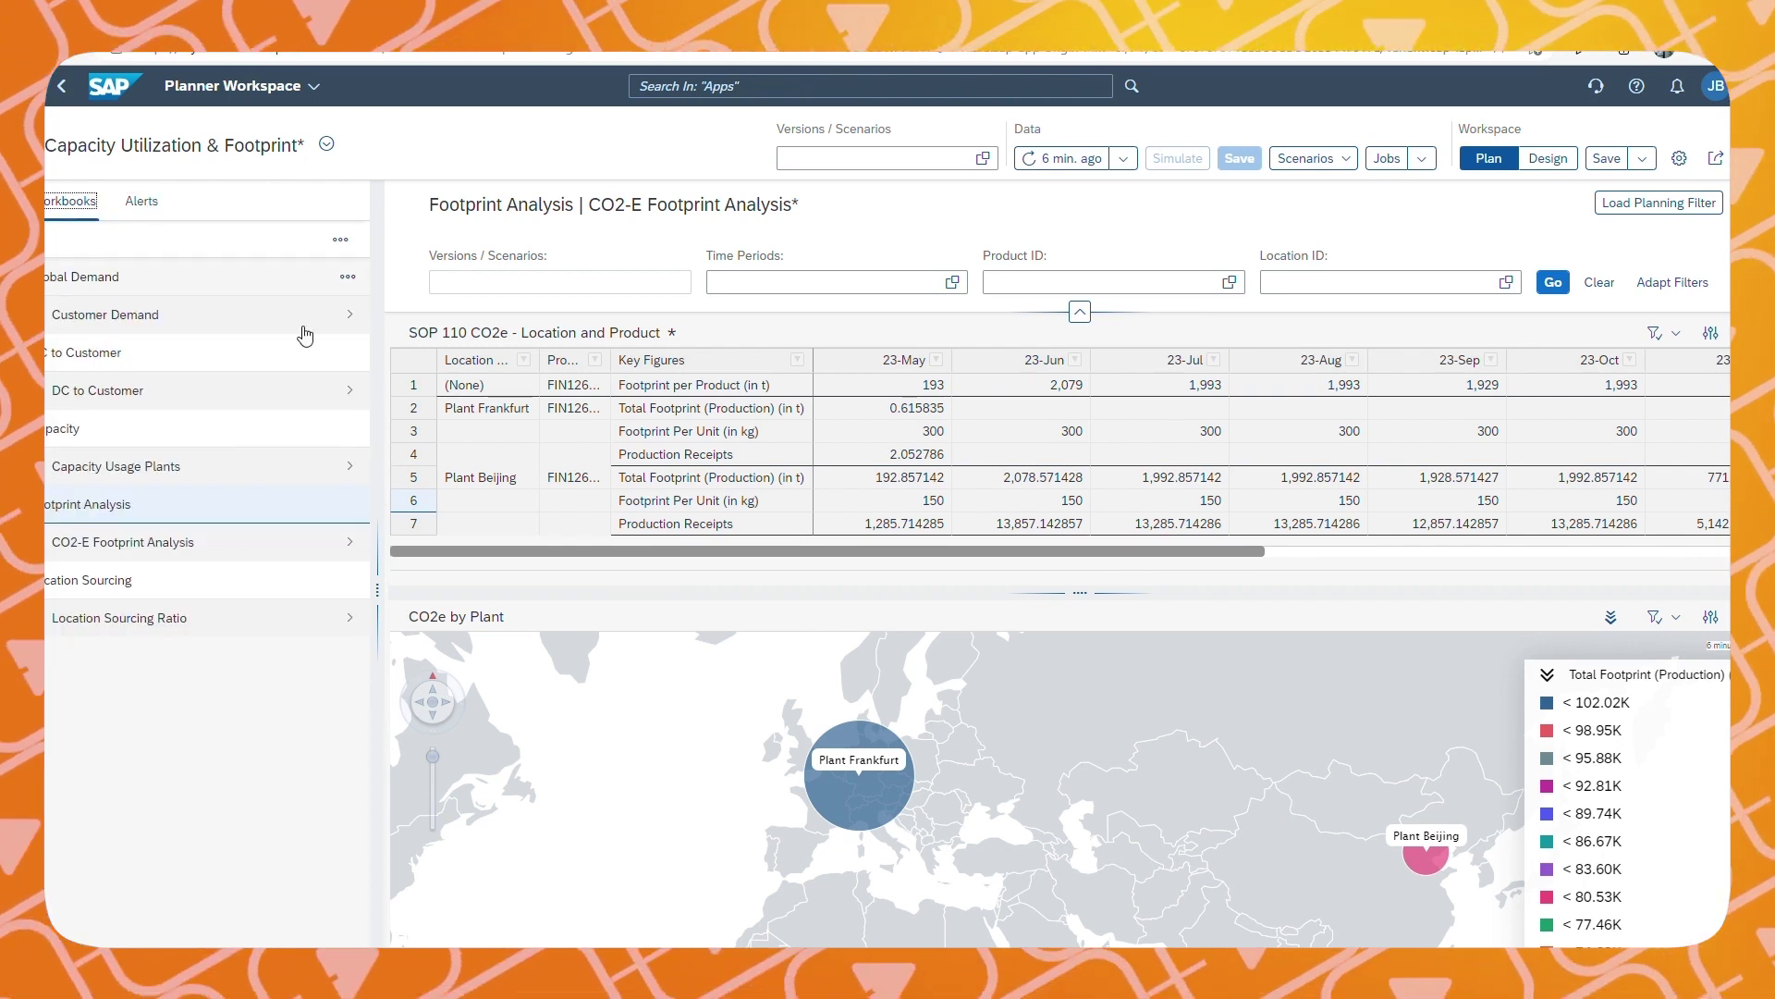
left_click_drag(1249, 747, 1122, 738)
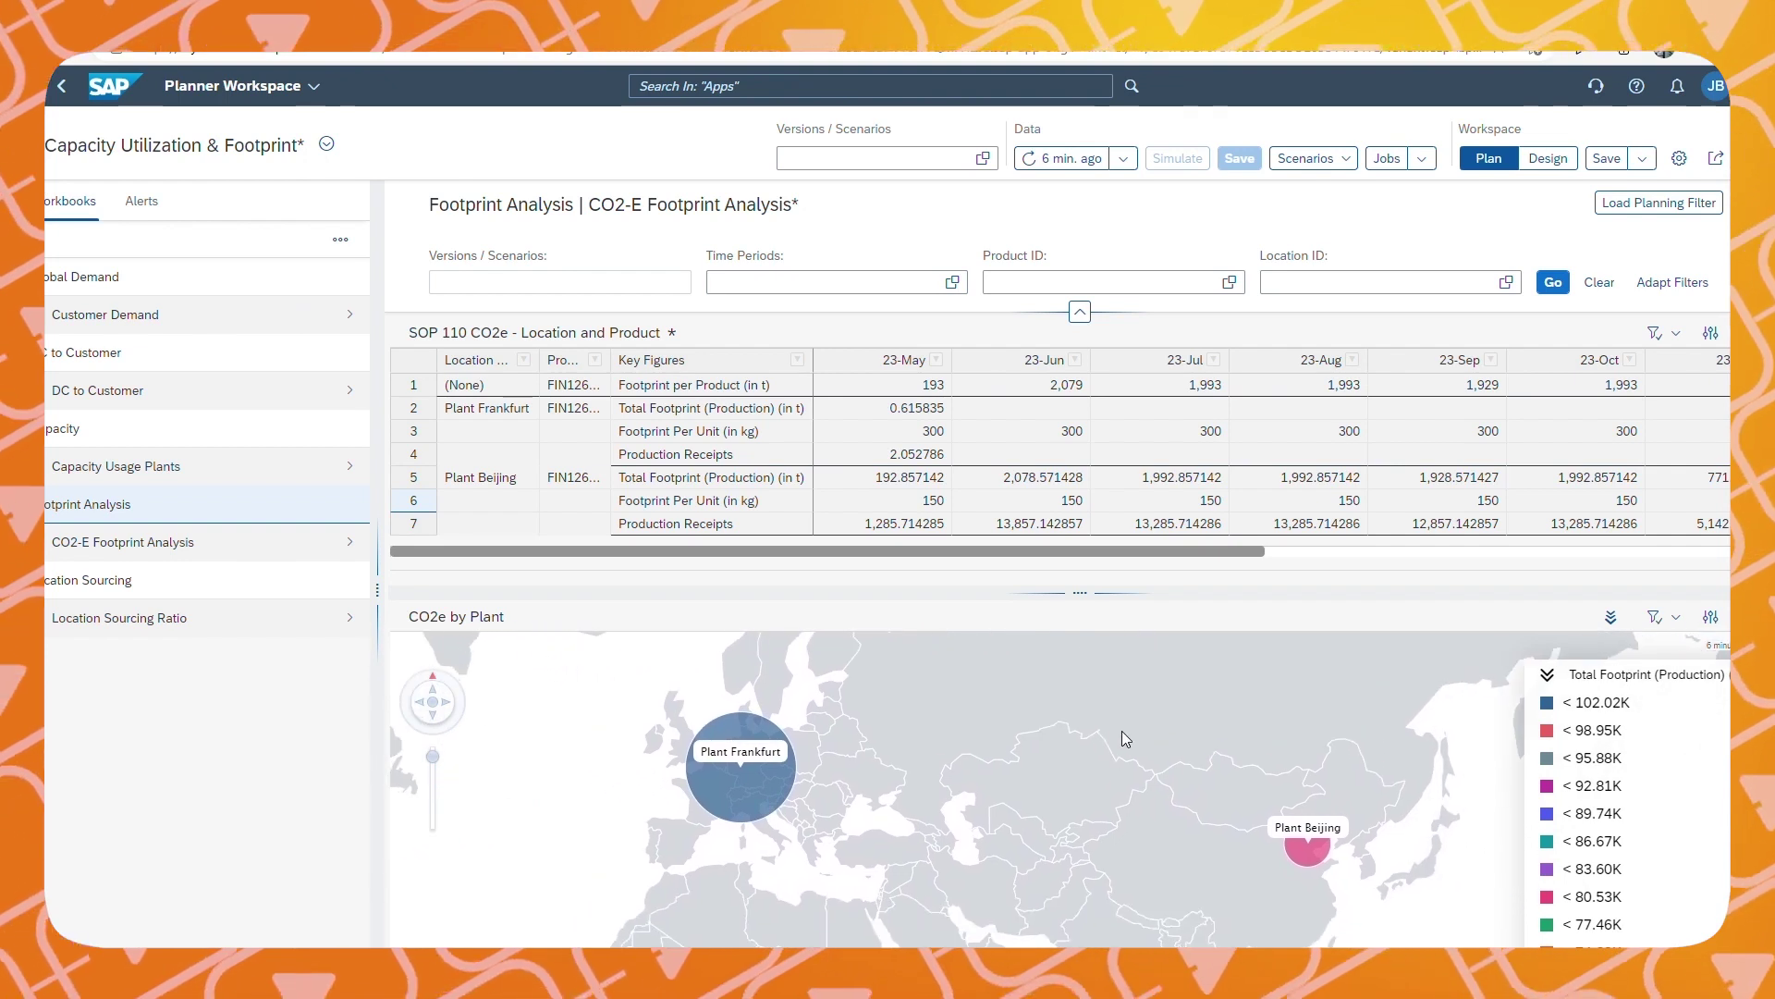
left_click_drag(1176, 555, 1140, 554)
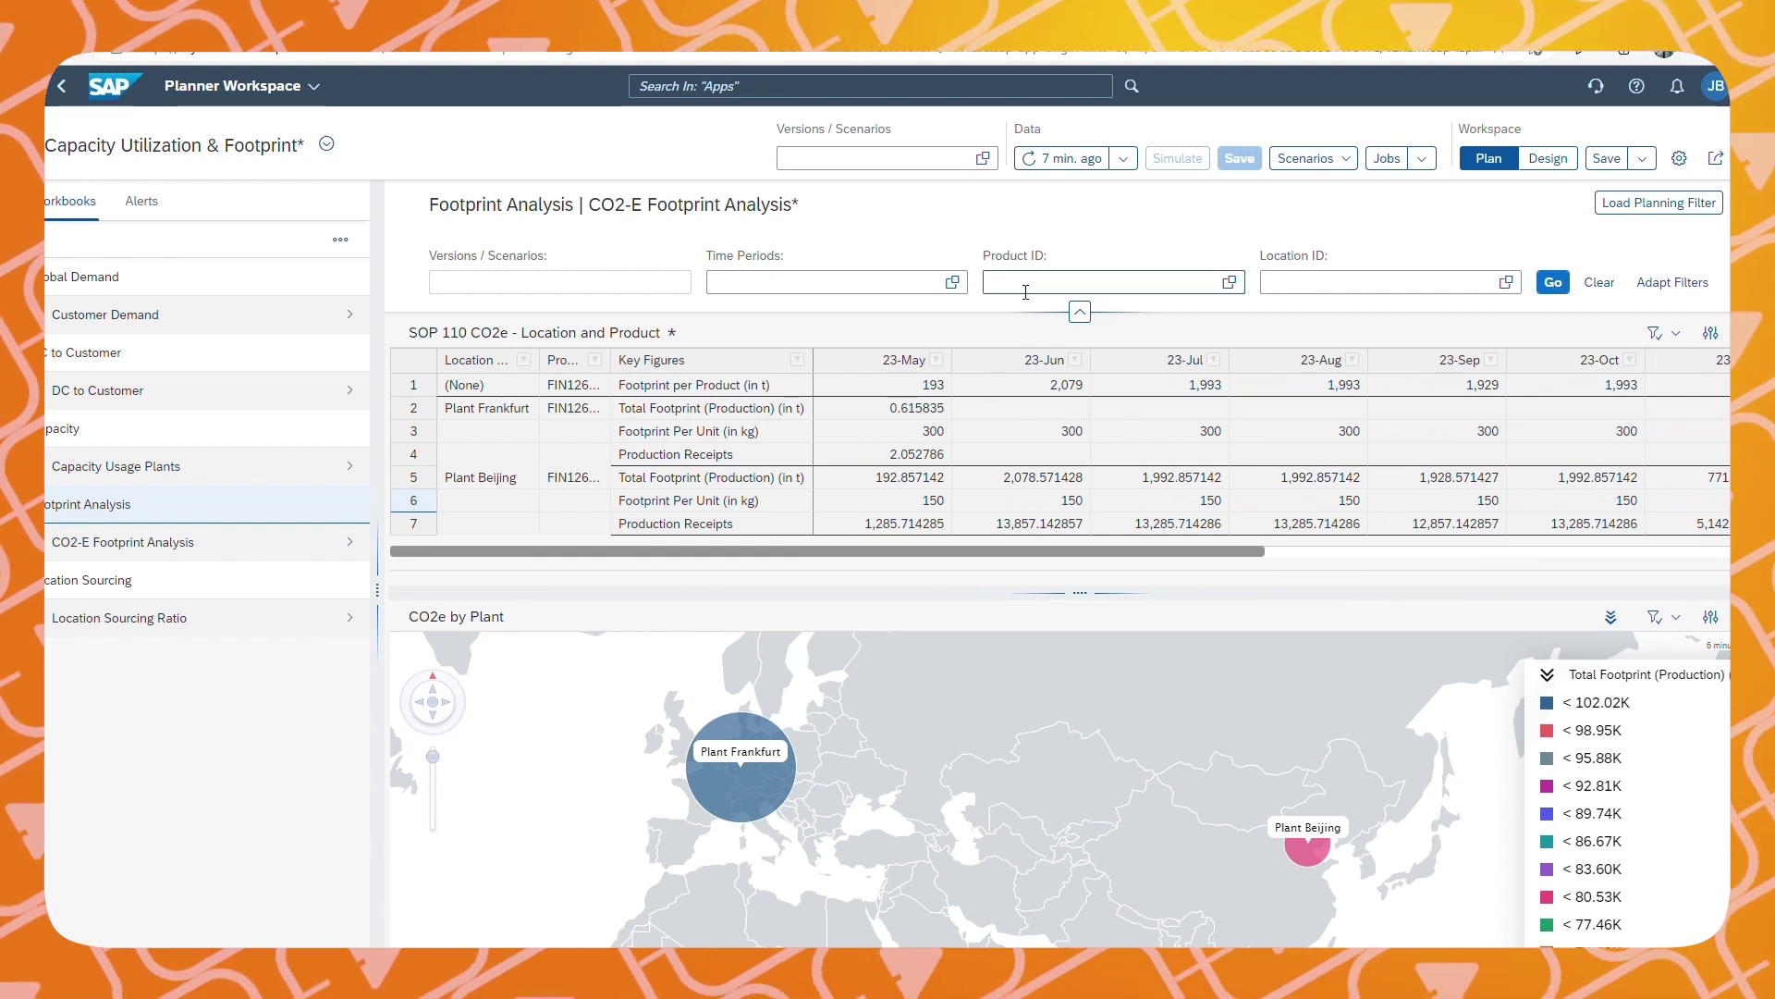
left_click(952, 286)
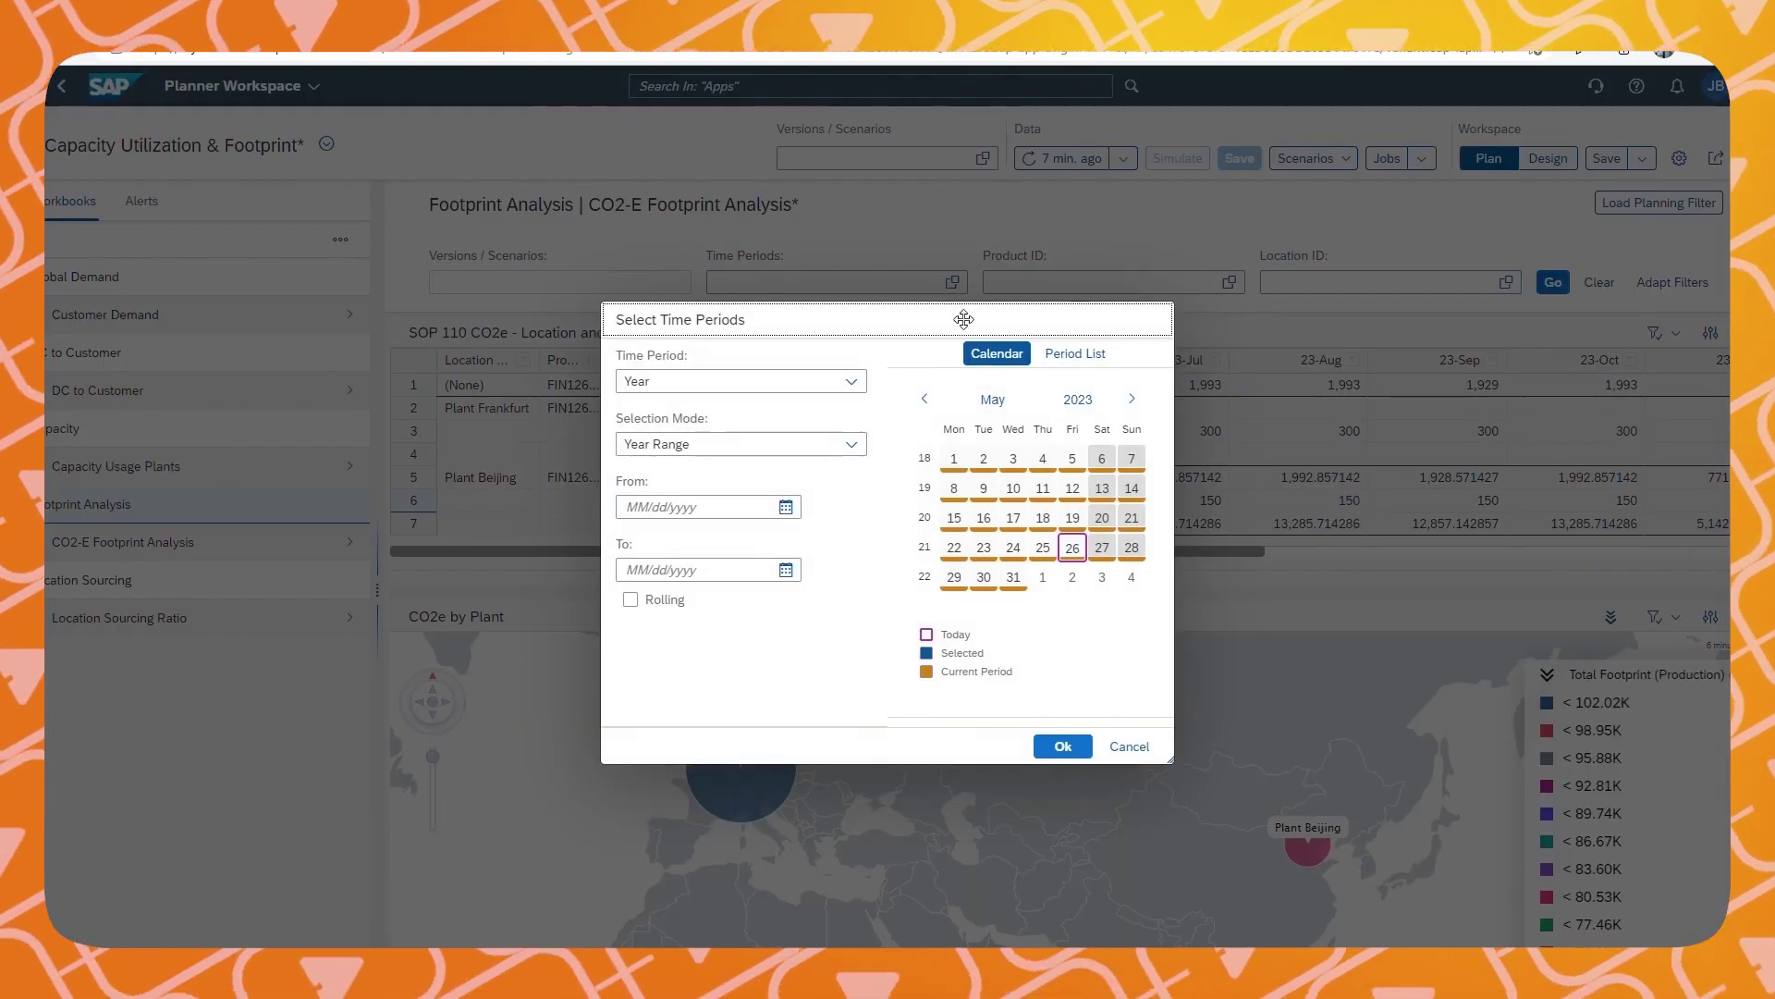
Cancel the Select Time Periods dialog without changing the Year range
left_click(1130, 746)
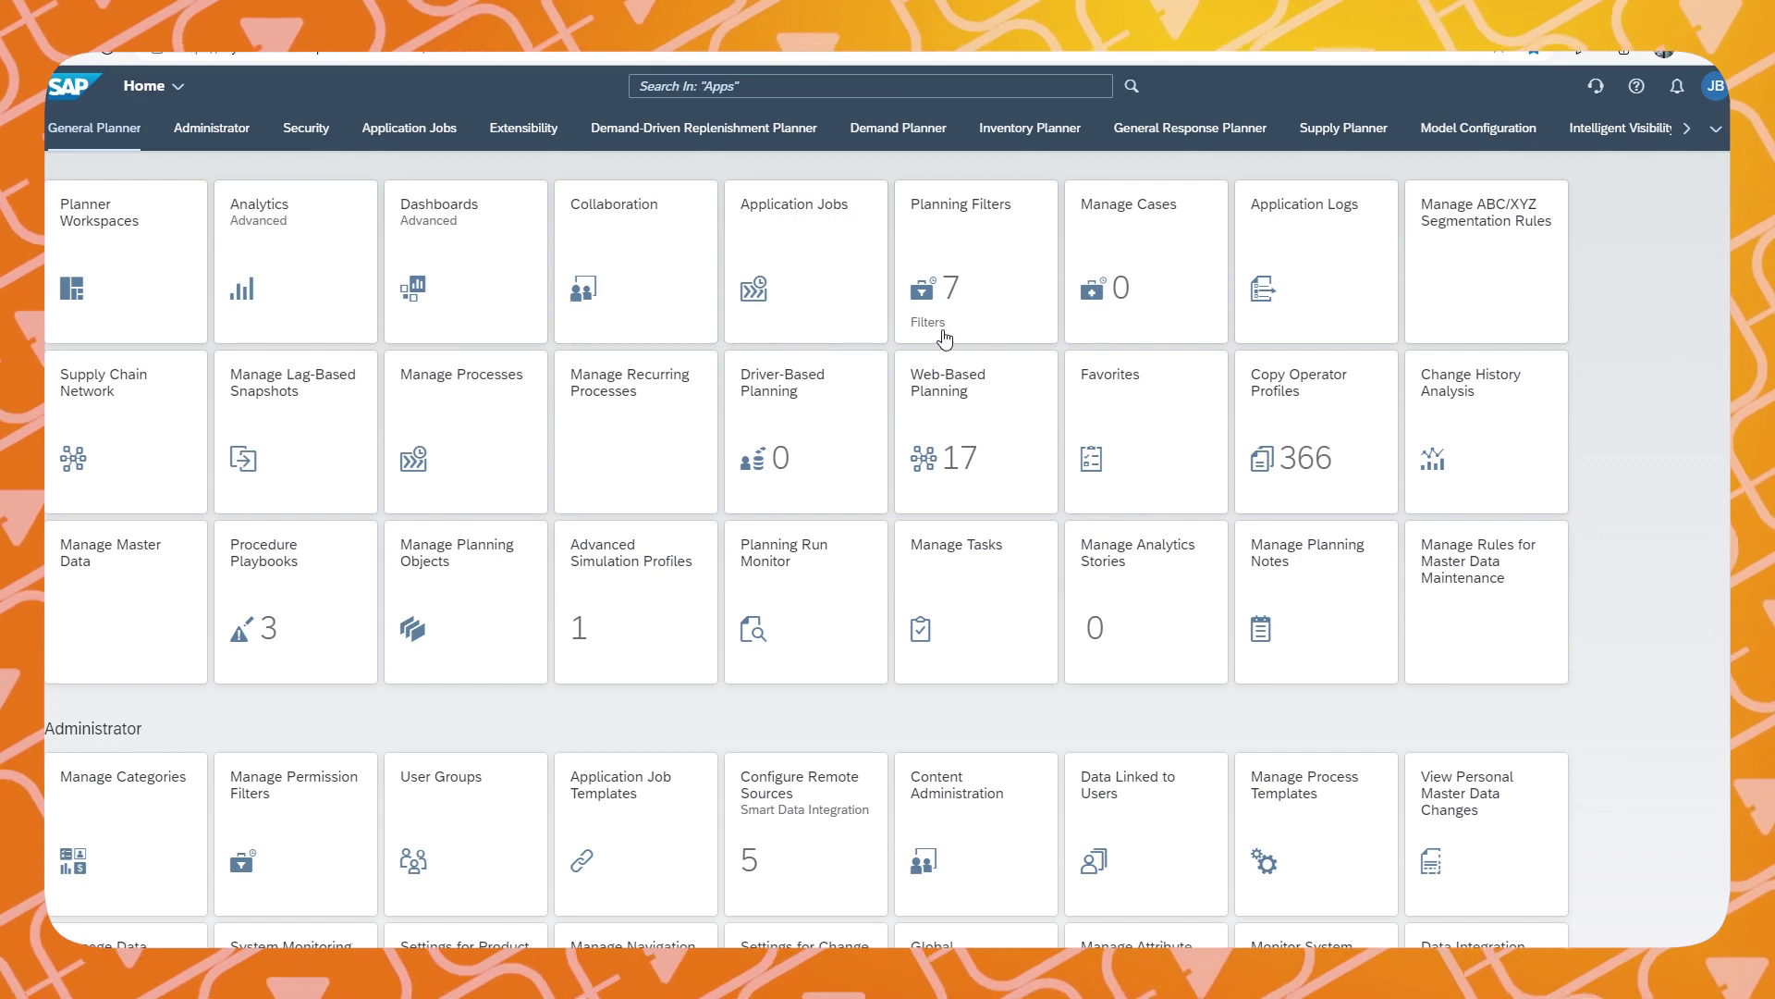
Open the Capacity Utilization & Footprint workspace and its Global Demand Customer Demand workbook
left_click(142, 269)
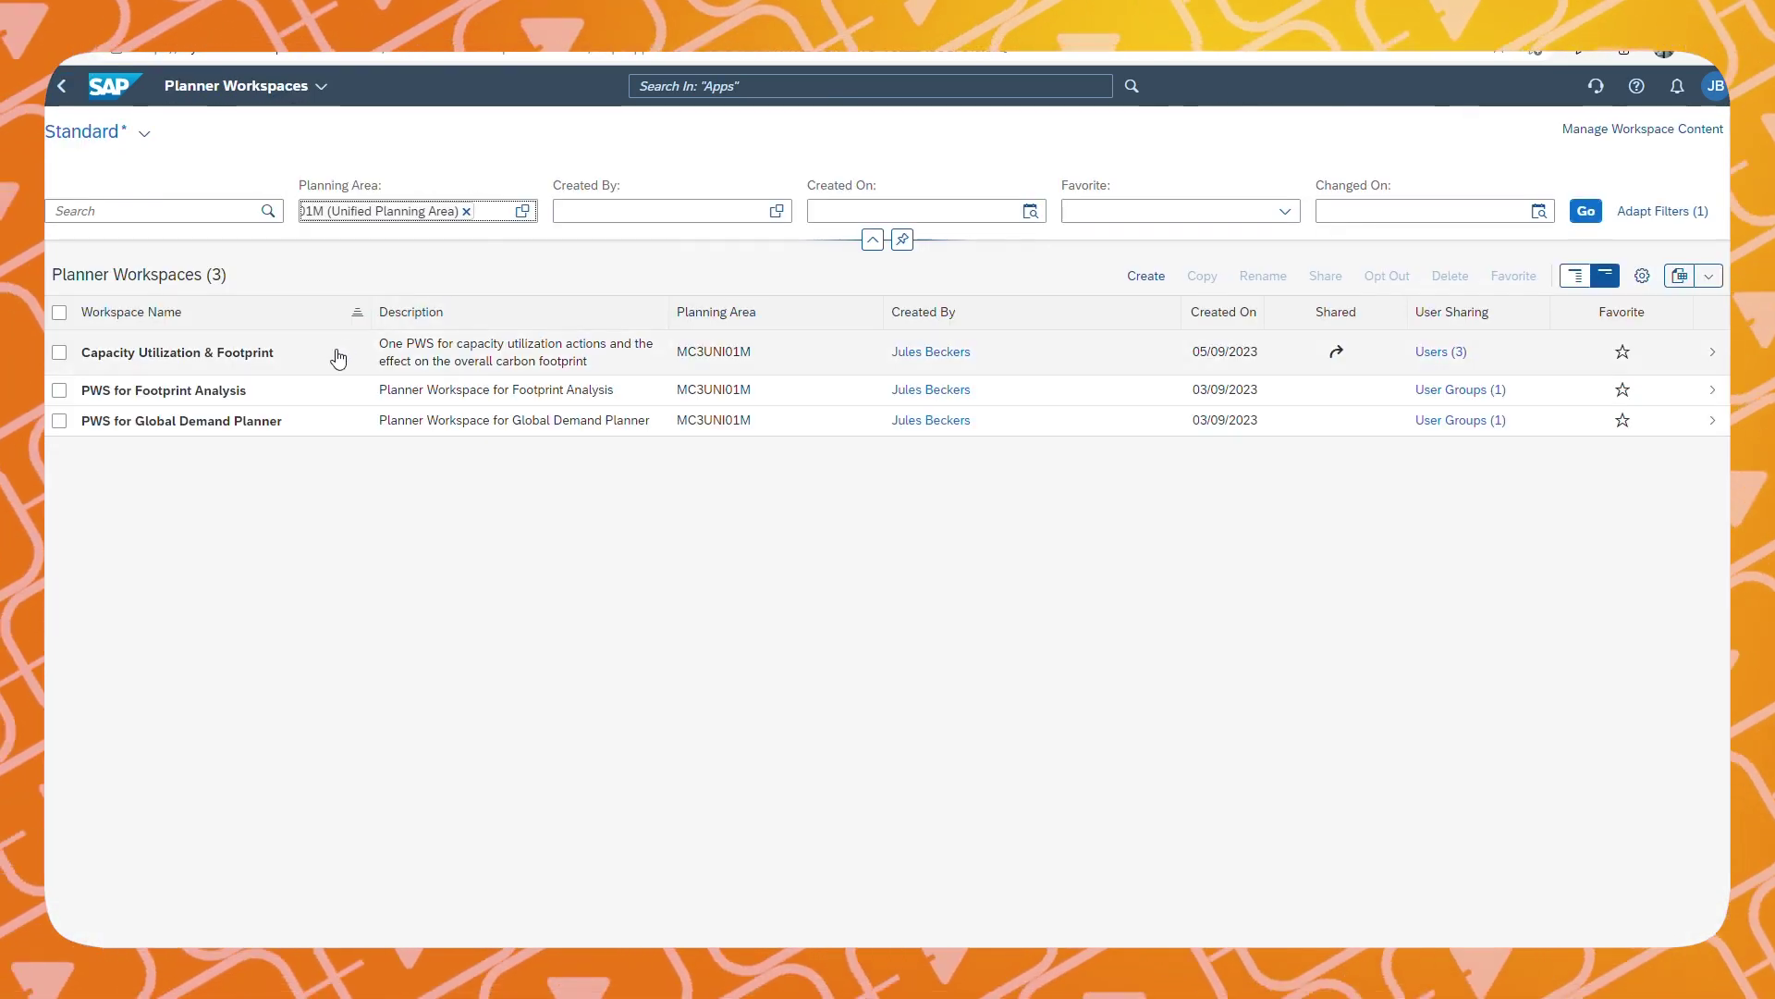
left_click(334, 352)
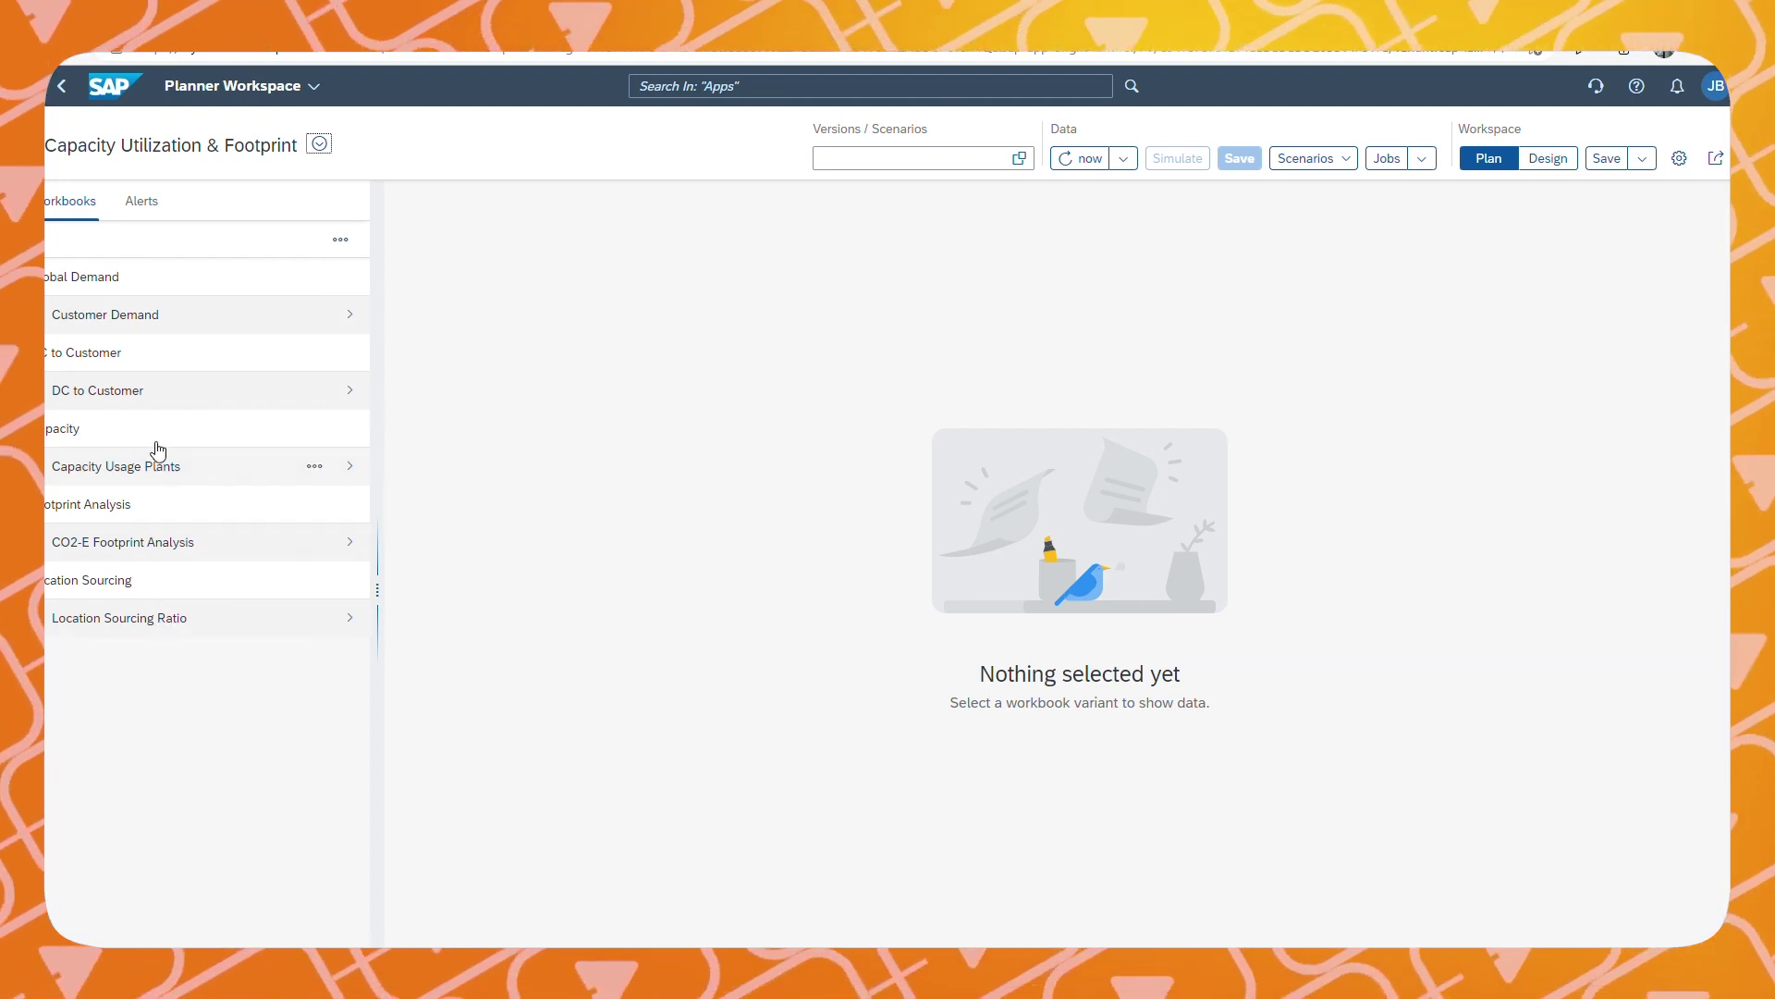
left_click(165, 317)
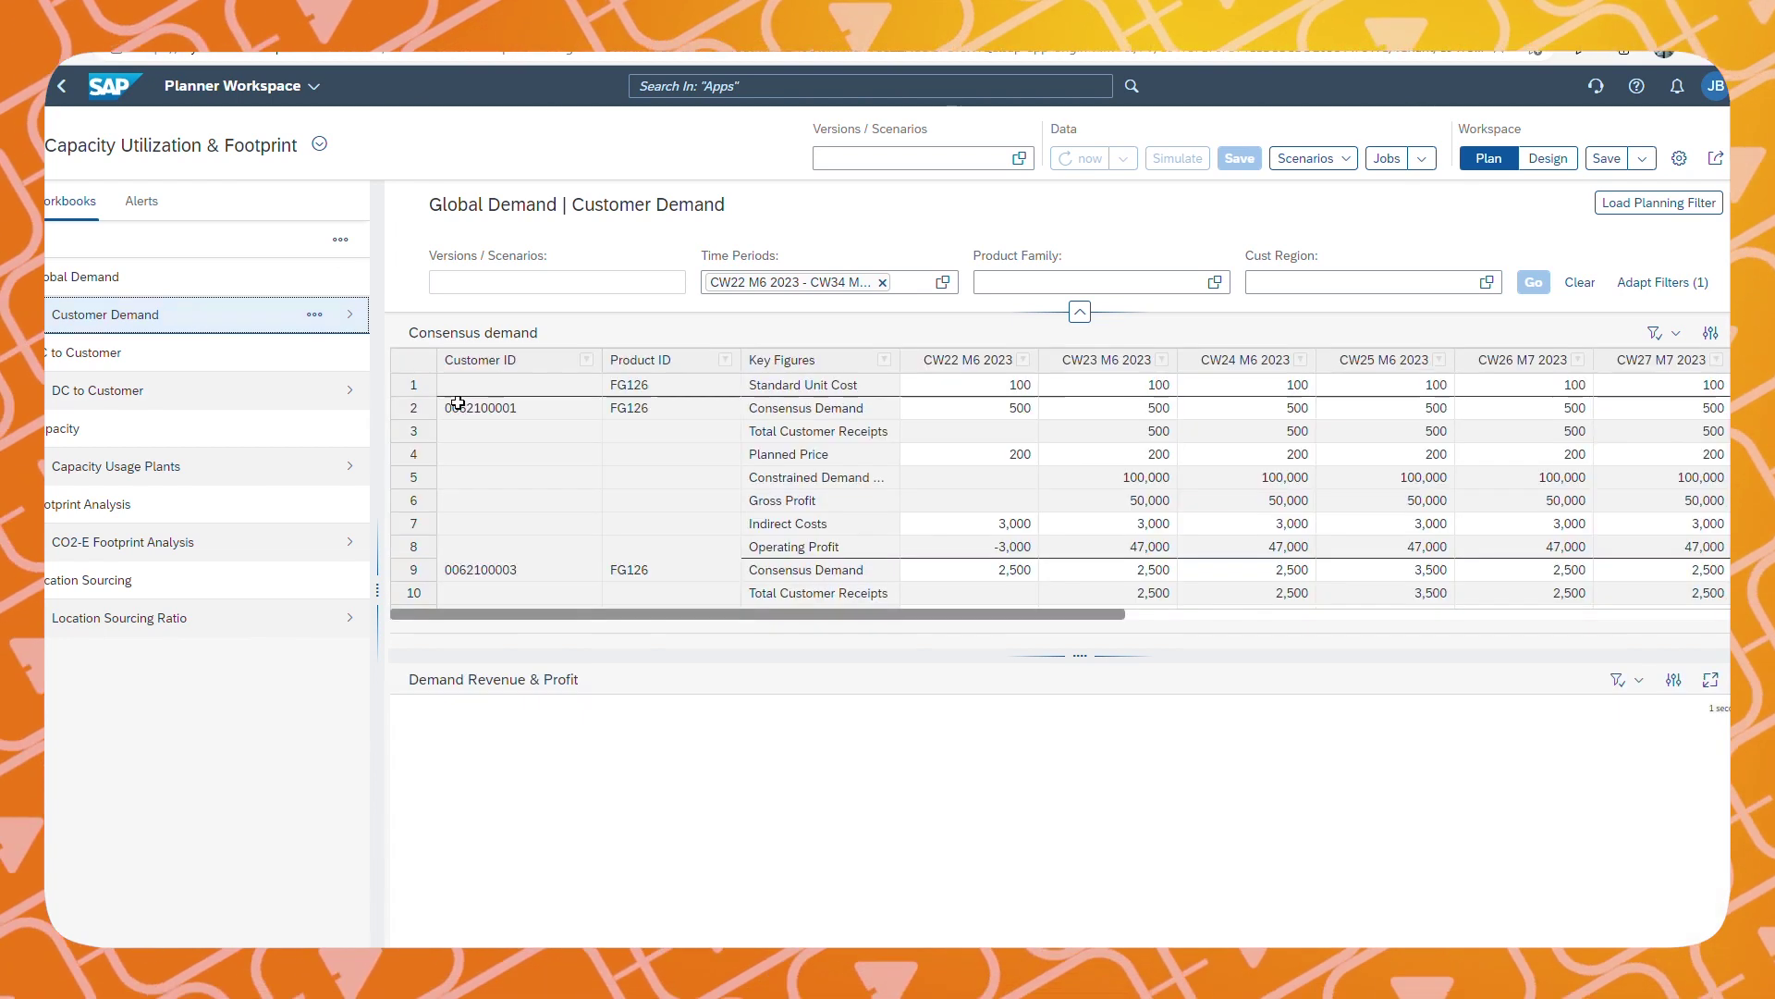
Collapse and restore the workbook list, and view the time period selection without changes
left_click(387, 514)
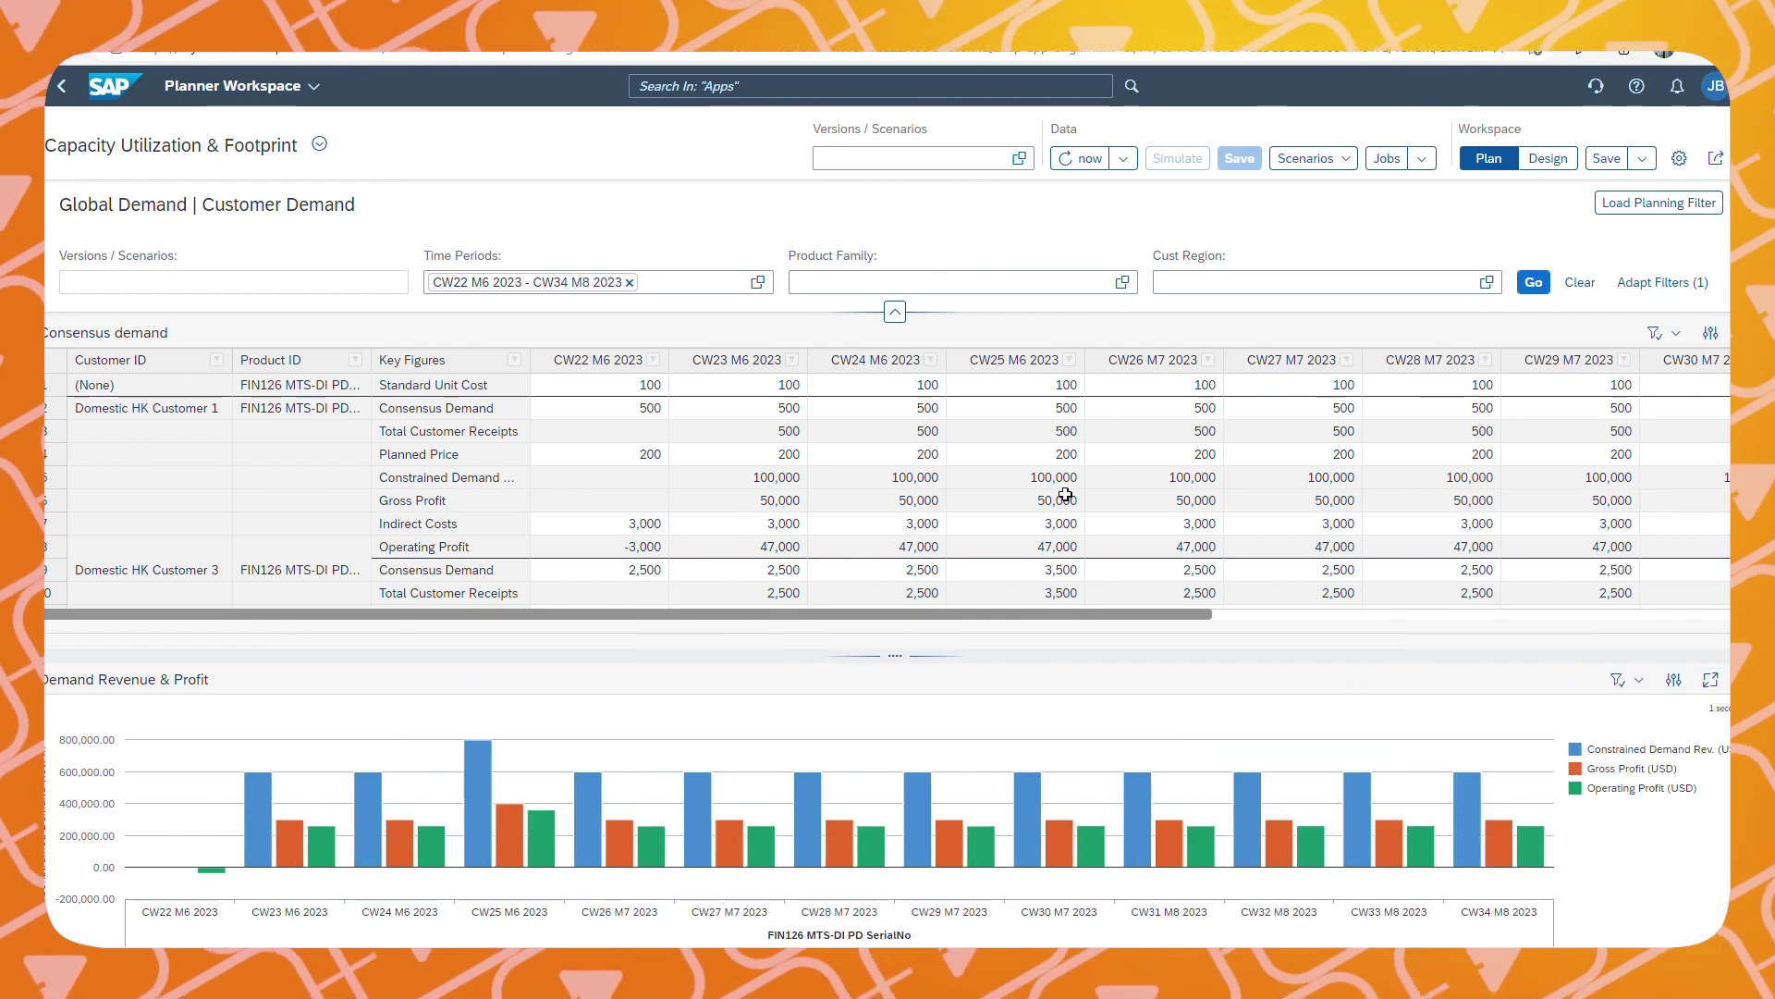
left_click(48, 514)
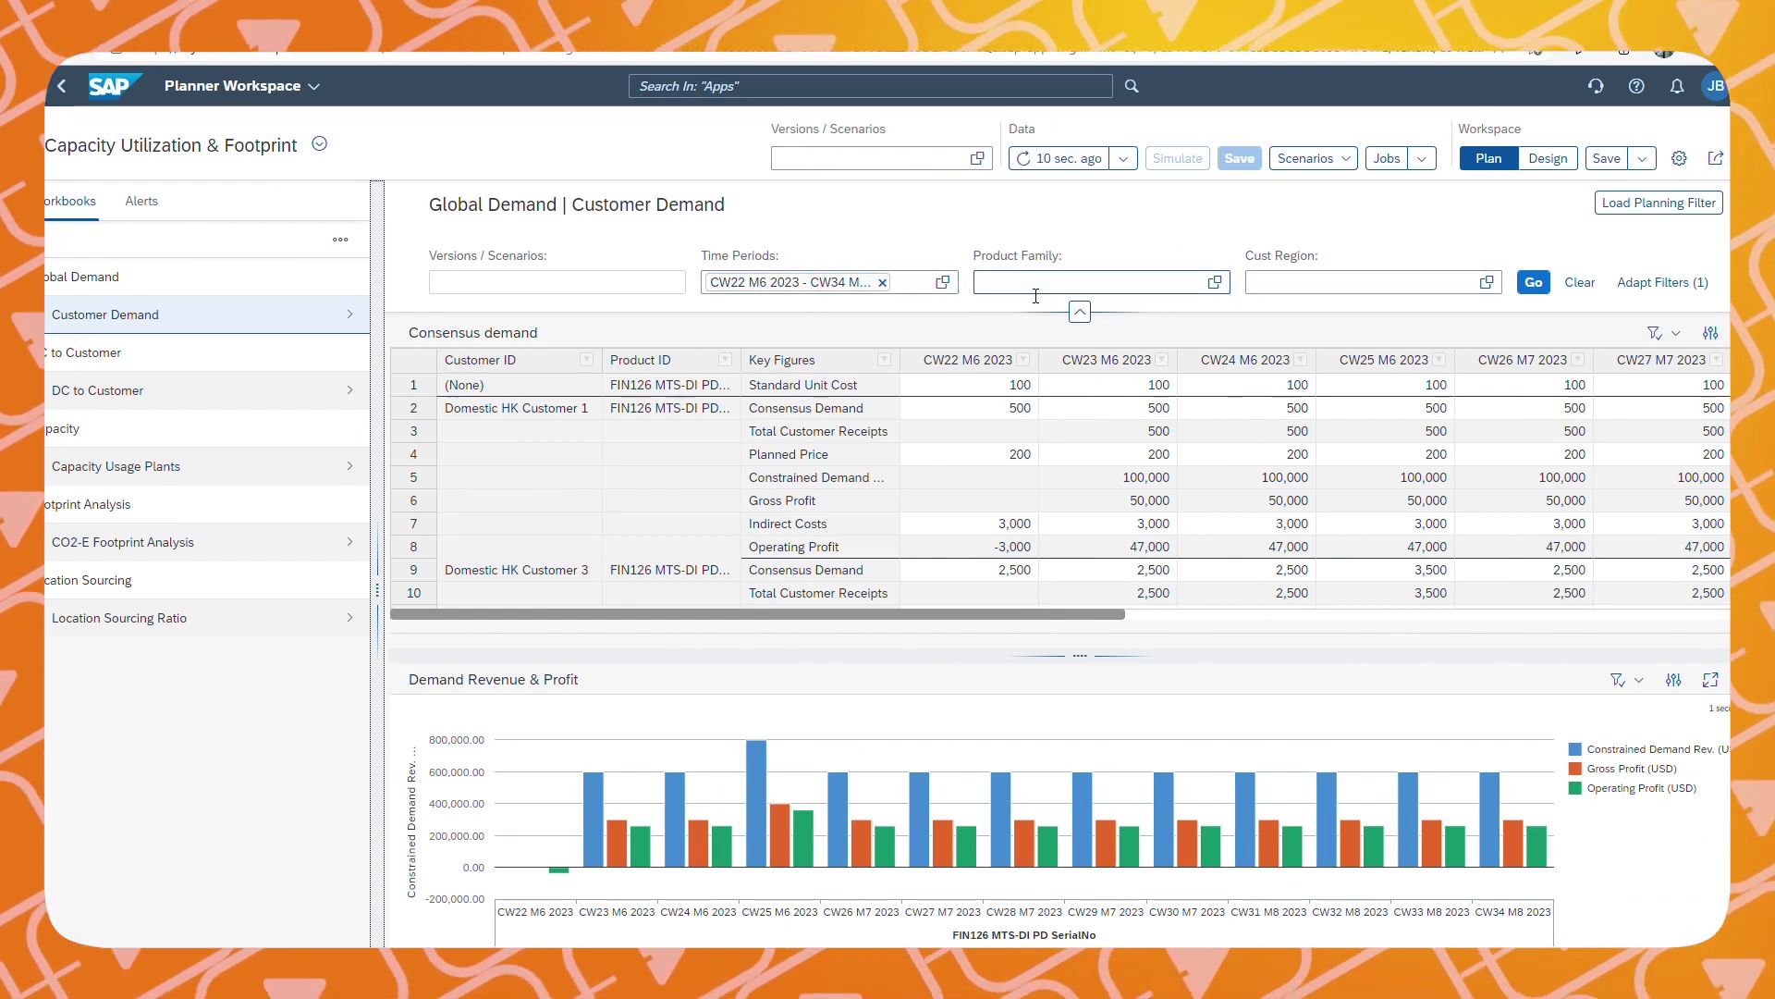
left_click(942, 282)
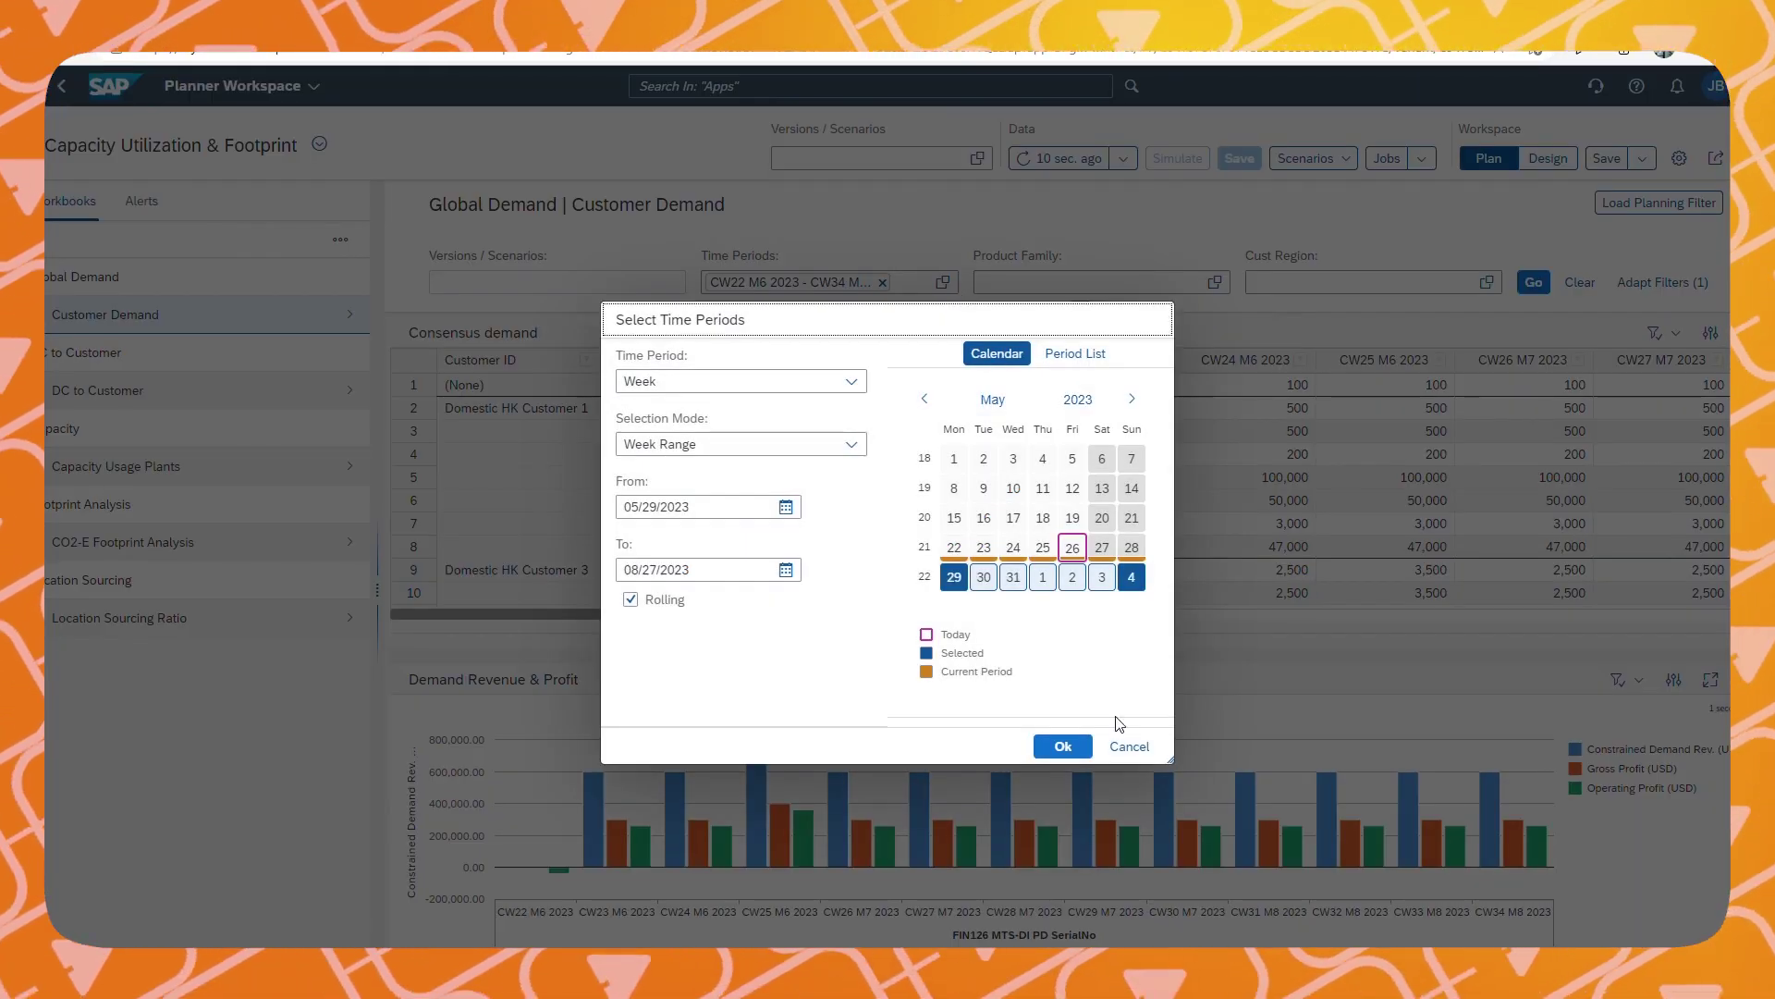
left_click(1129, 747)
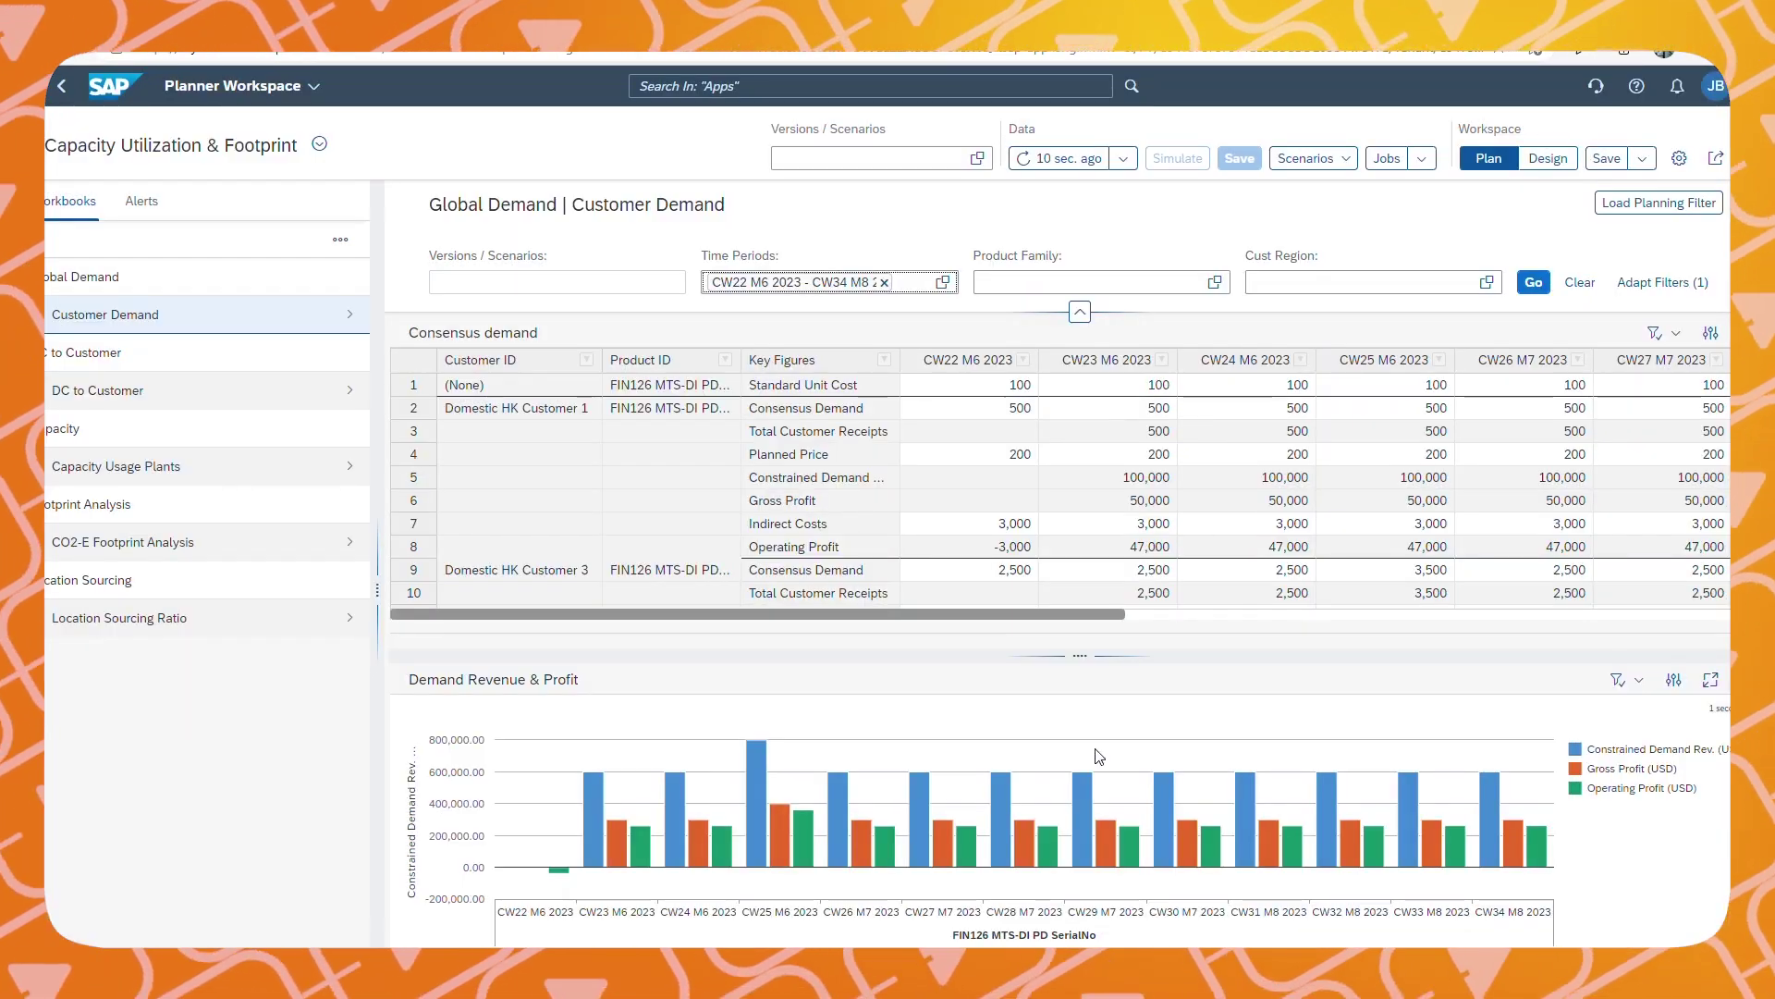
Select the CW25 and CW27 revenue bars and the Domestic HK Customer 1 and 3 rows
left_click(747, 796)
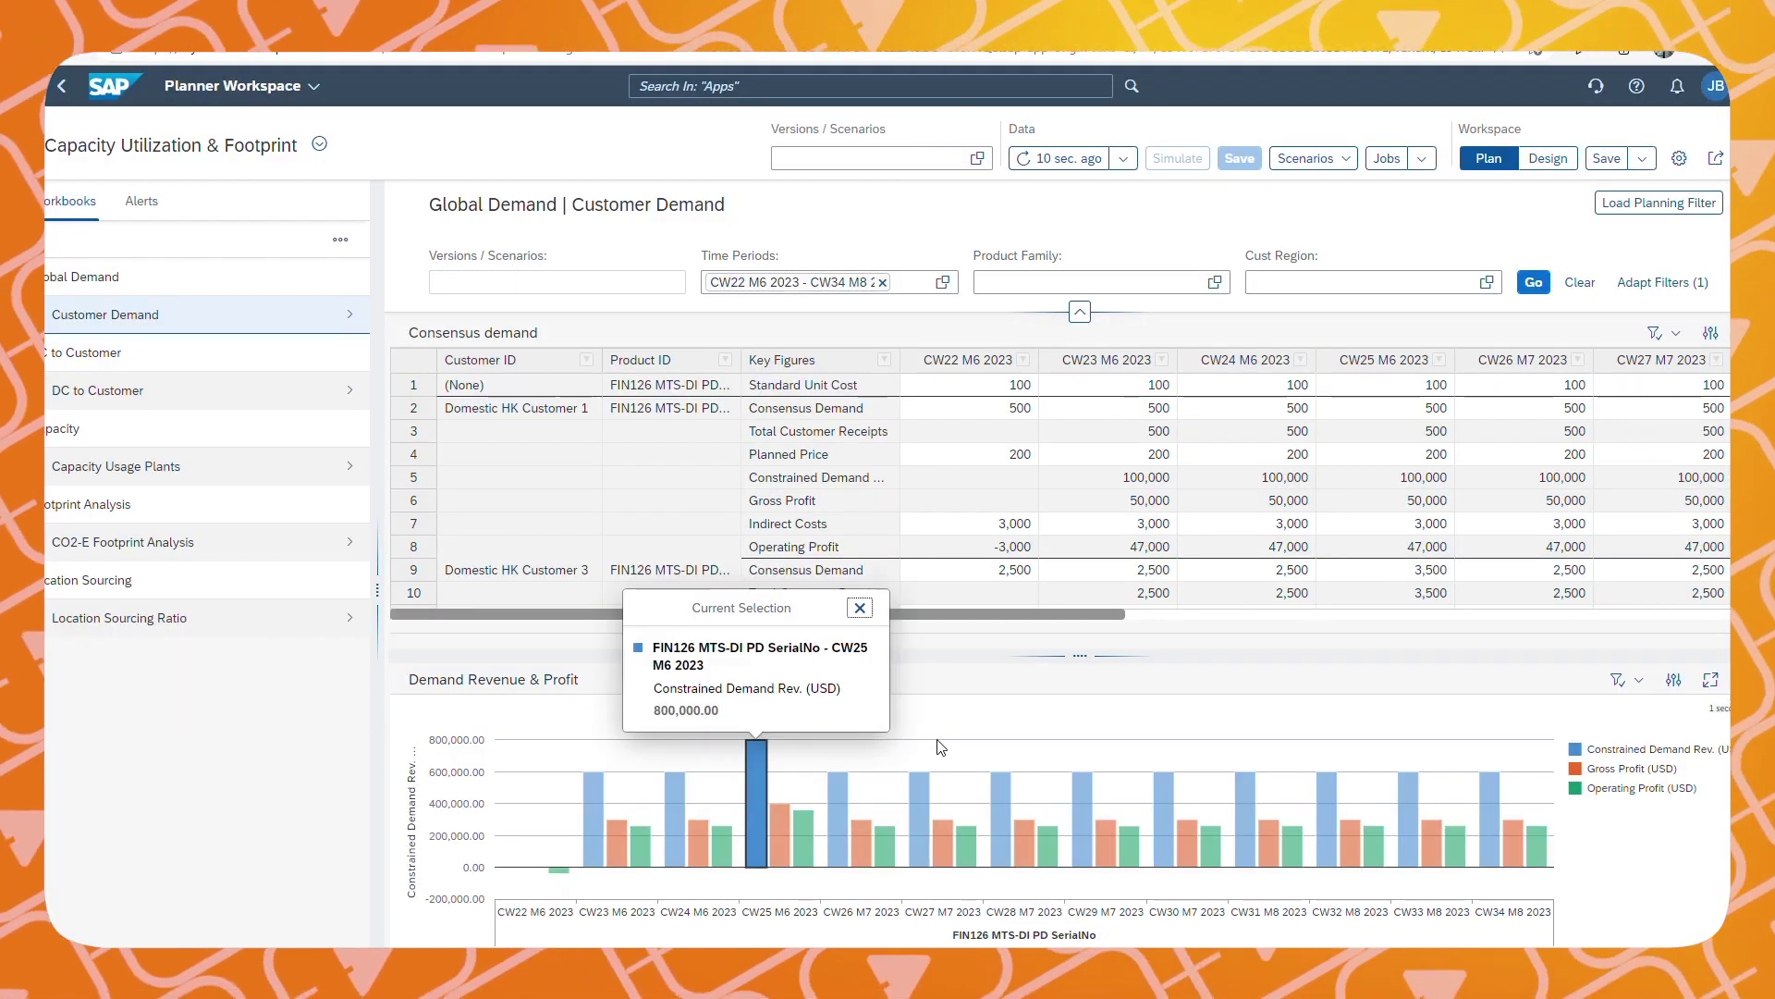
left_click(925, 794, "ctrl")
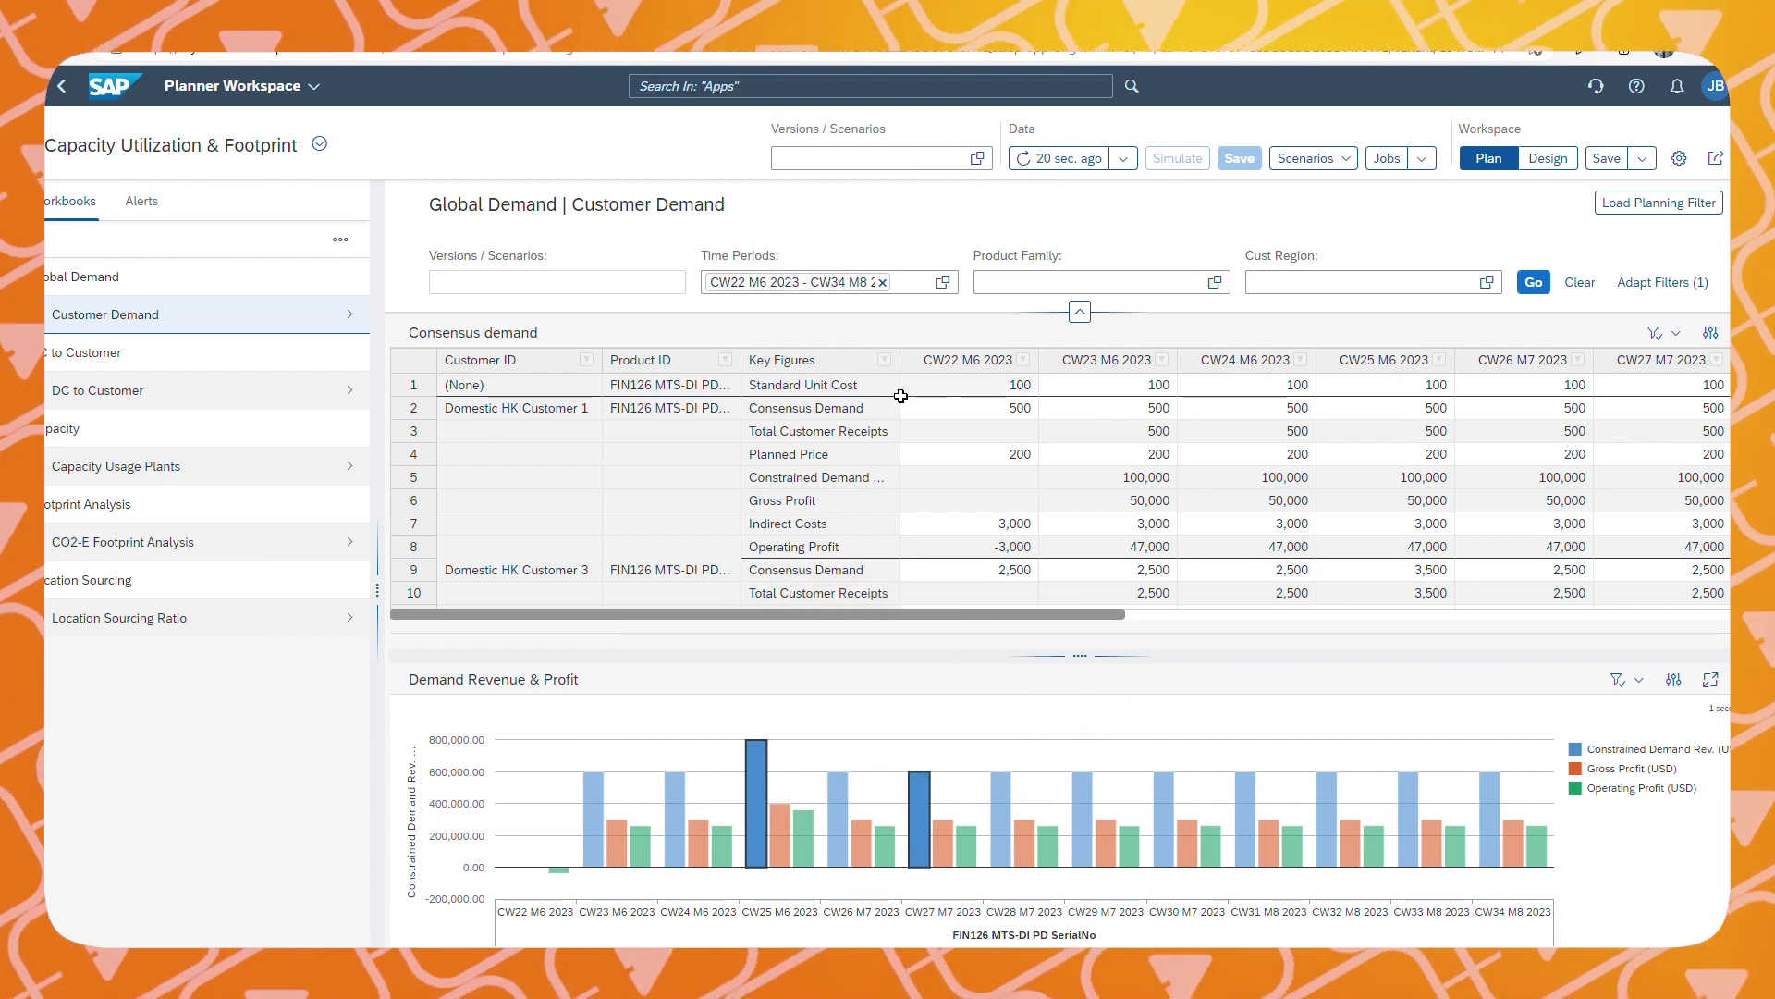
left_click(561, 412)
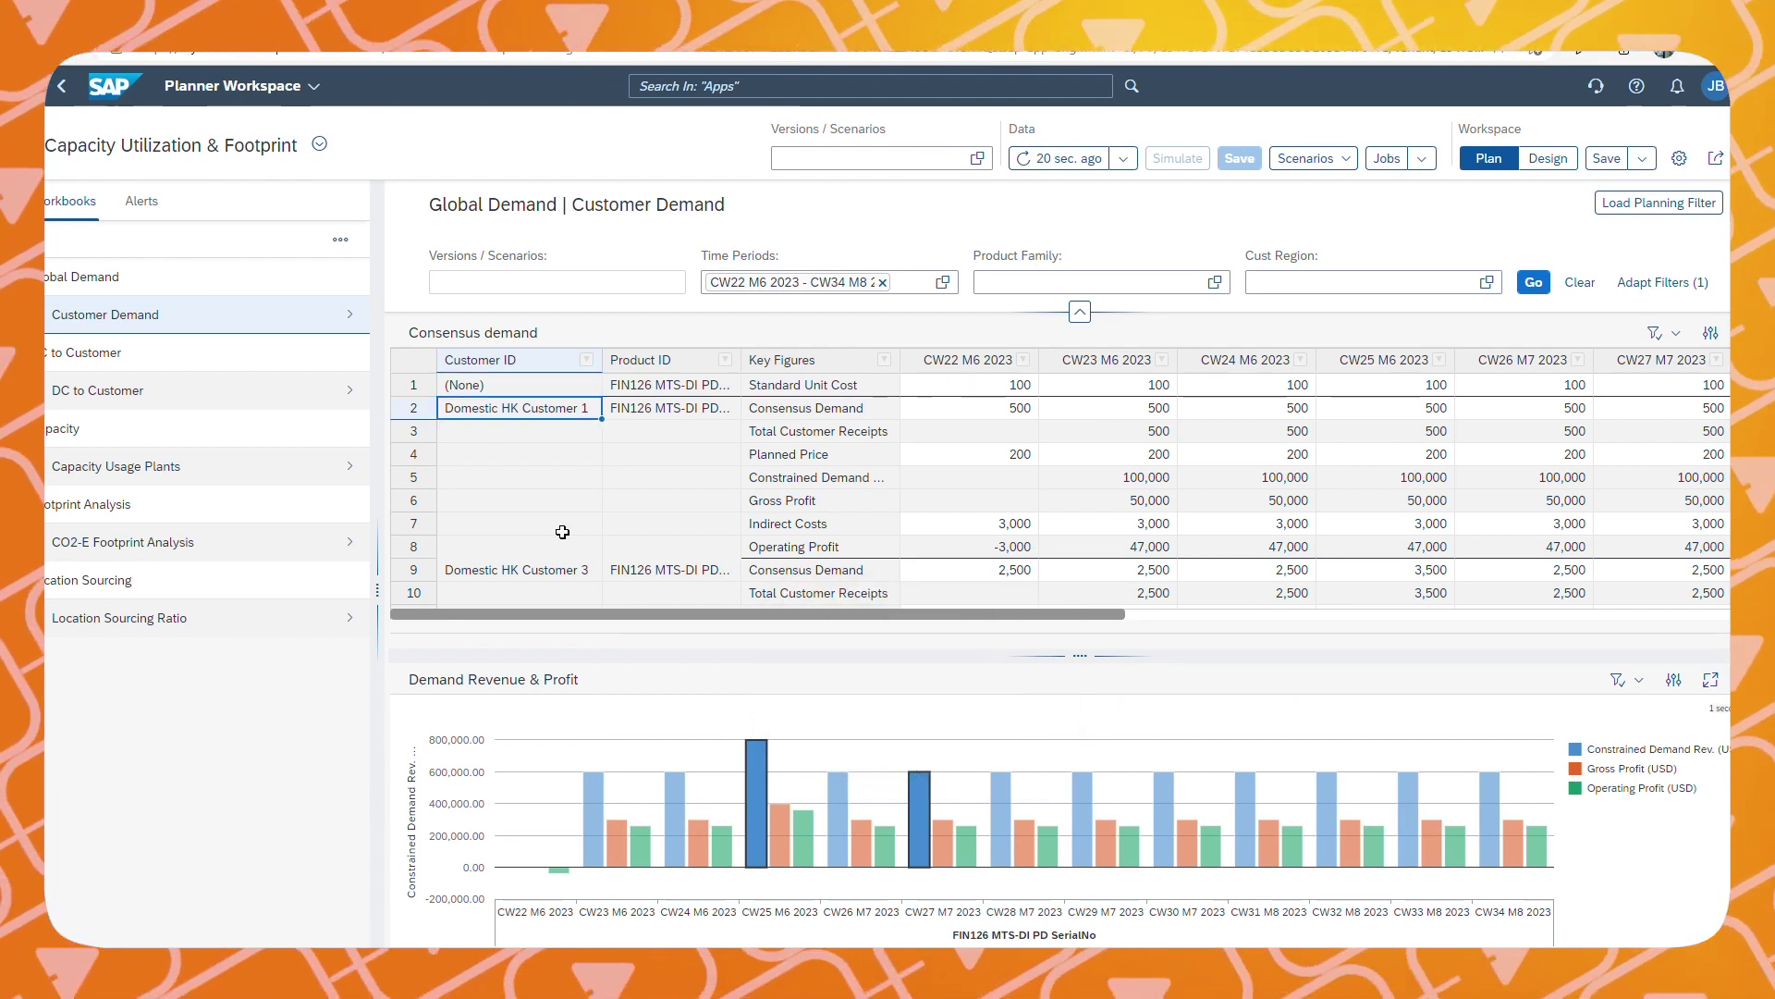
left_click(573, 579)
left_click(599, 416)
Inspect consensus demand for CW22–CW26, including customer 3's 2,500 and 3,500 values
left_click(940, 408)
left_click(1100, 416)
left_click(1244, 416)
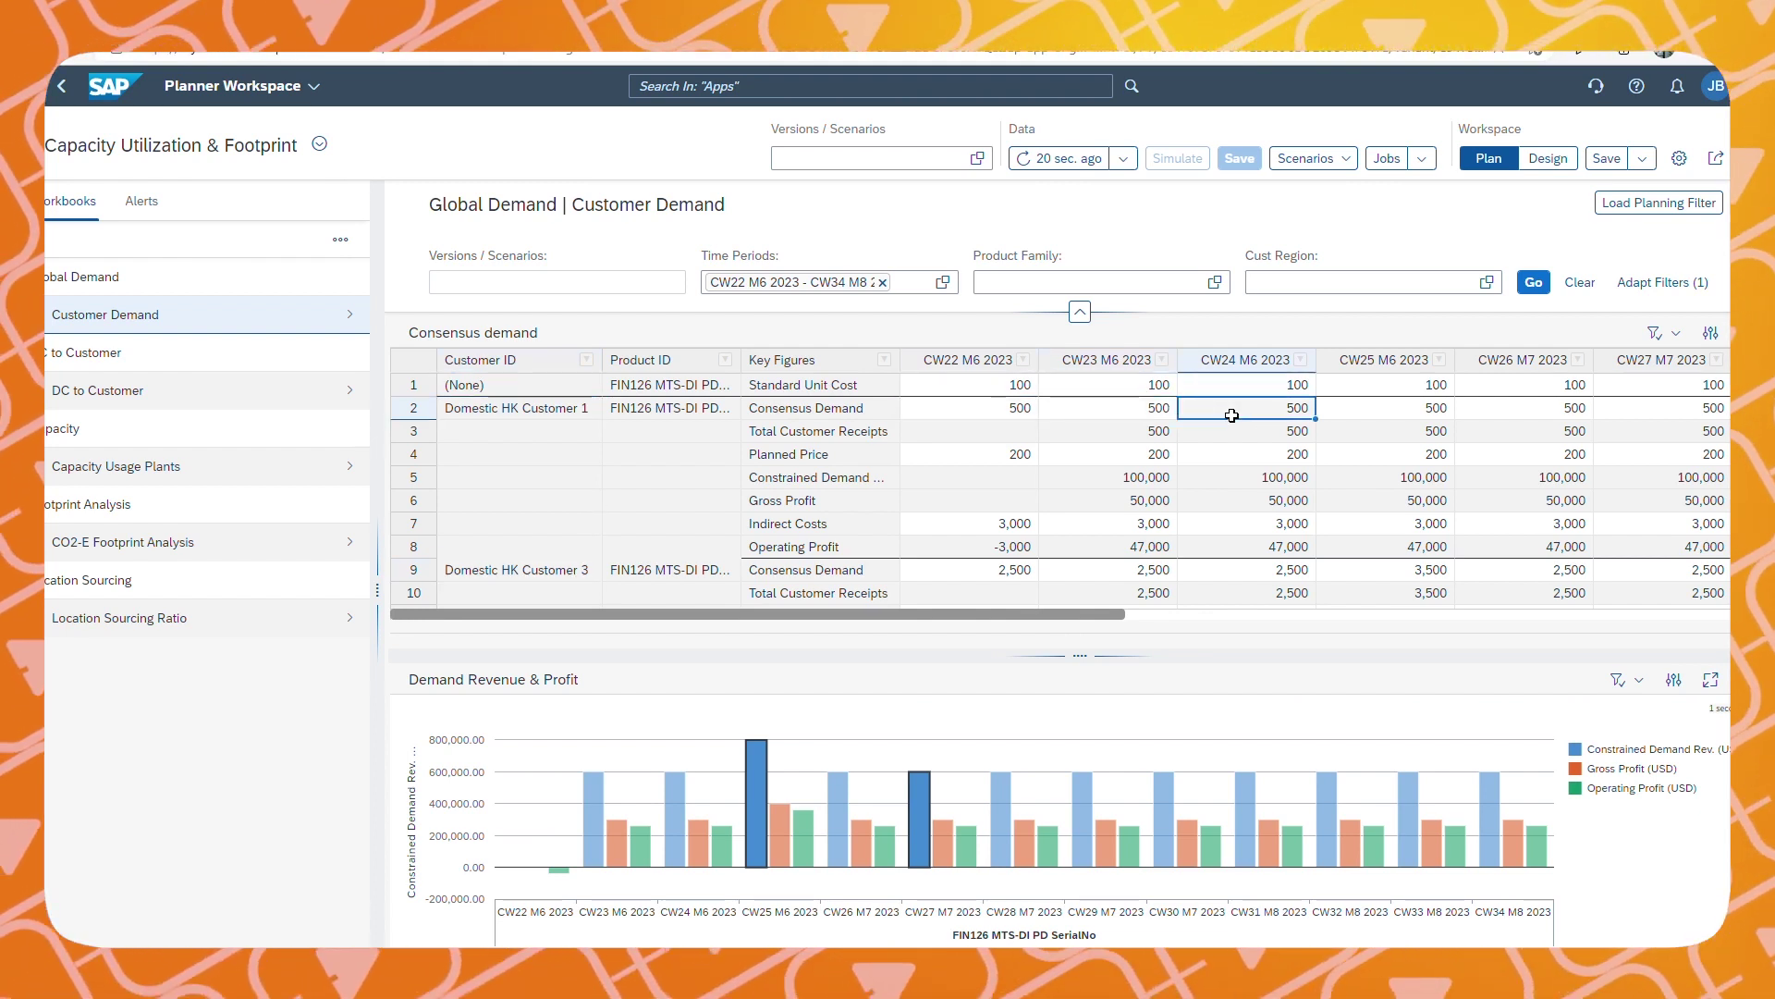
left_click(1383, 416)
left_click(1526, 419)
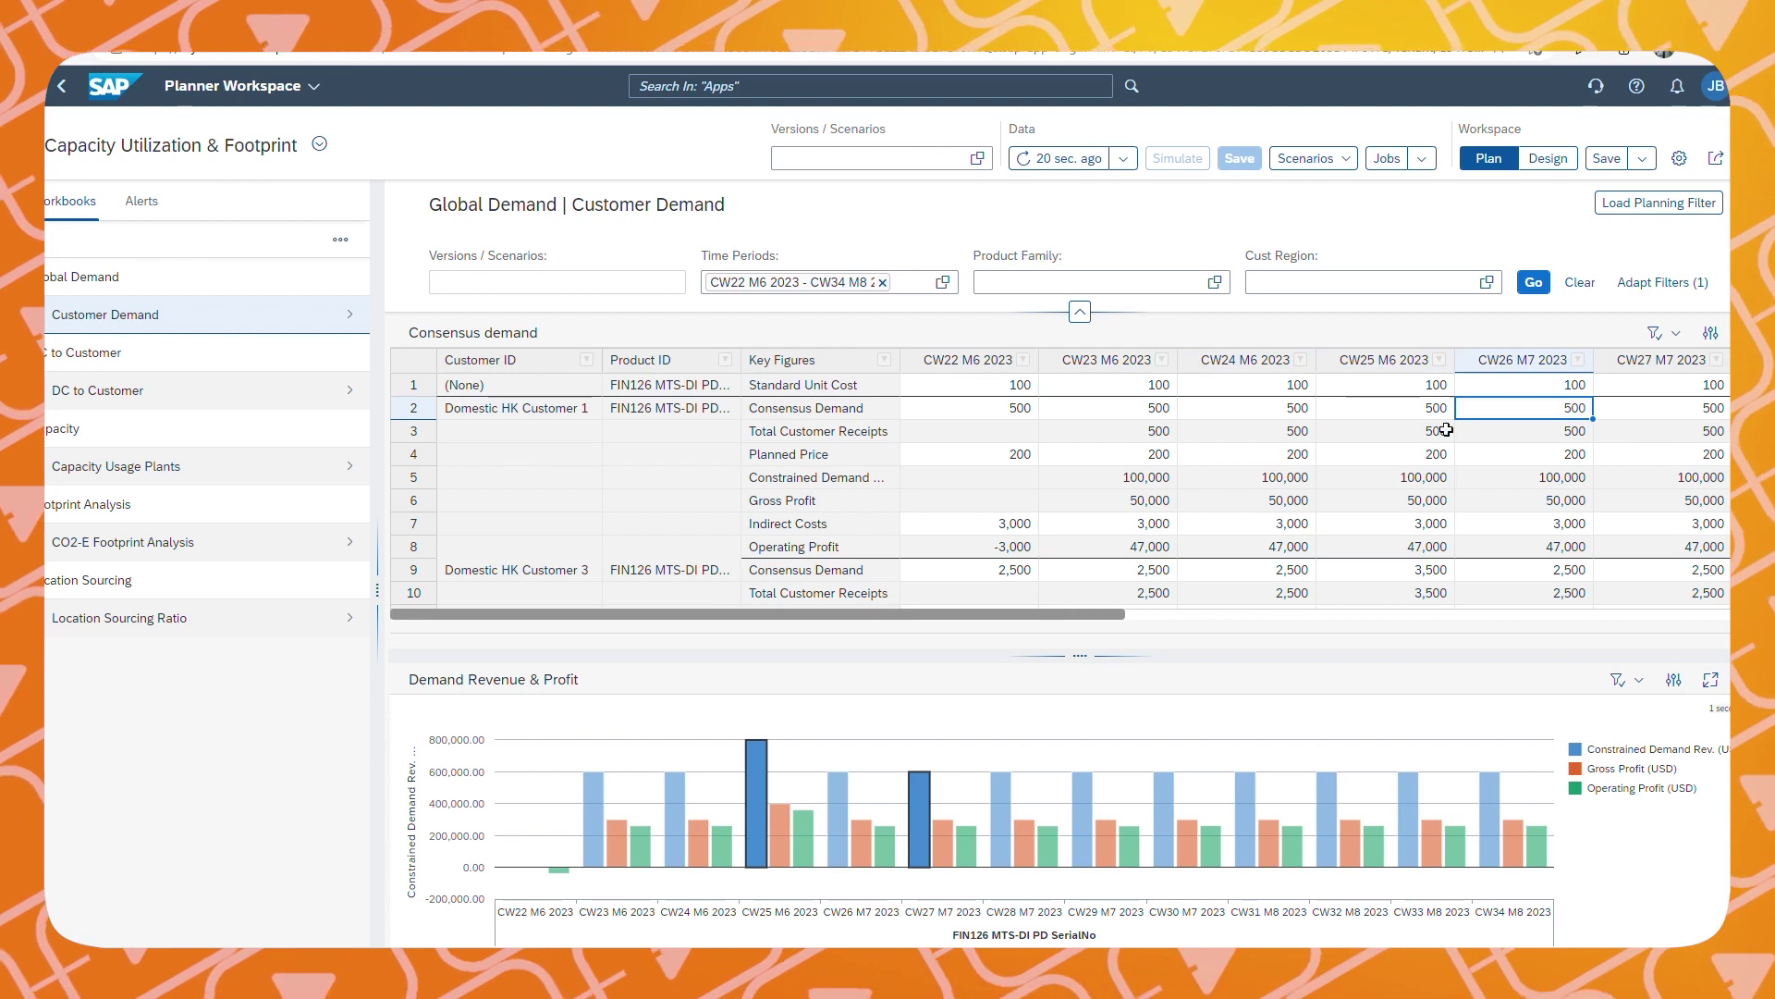
scroll(976, 533, "down", 2)
left_click(976, 533)
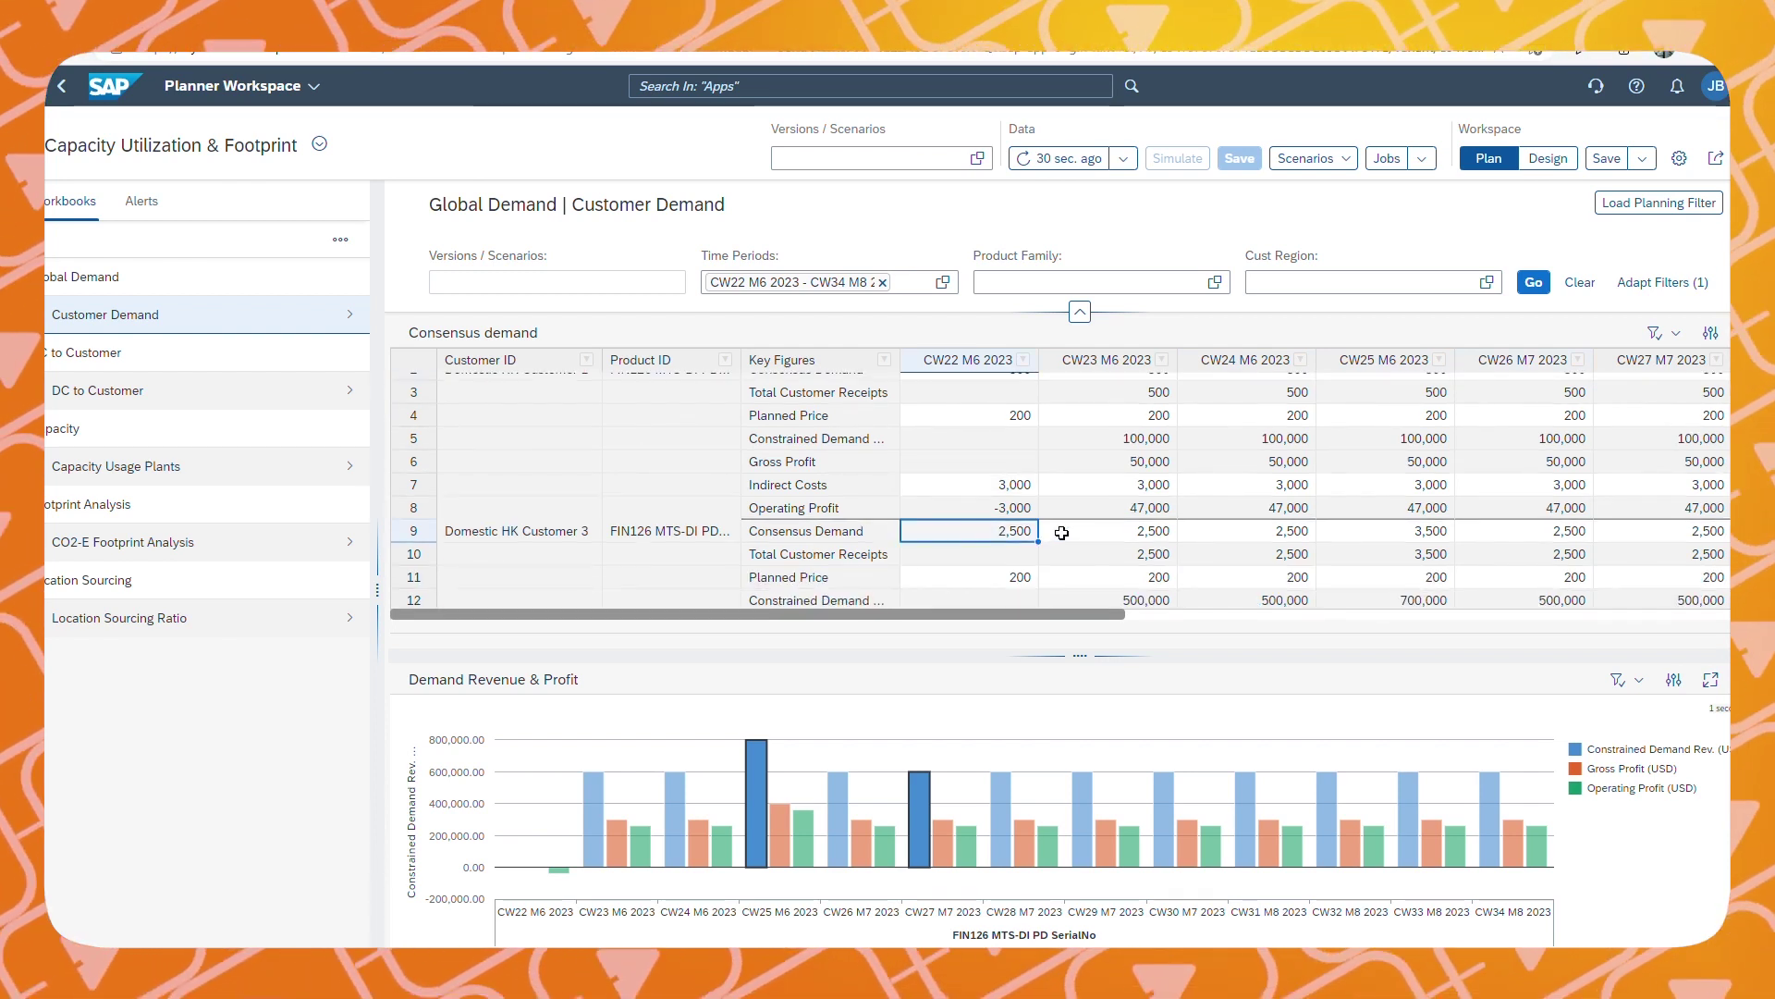
left_click(1422, 543)
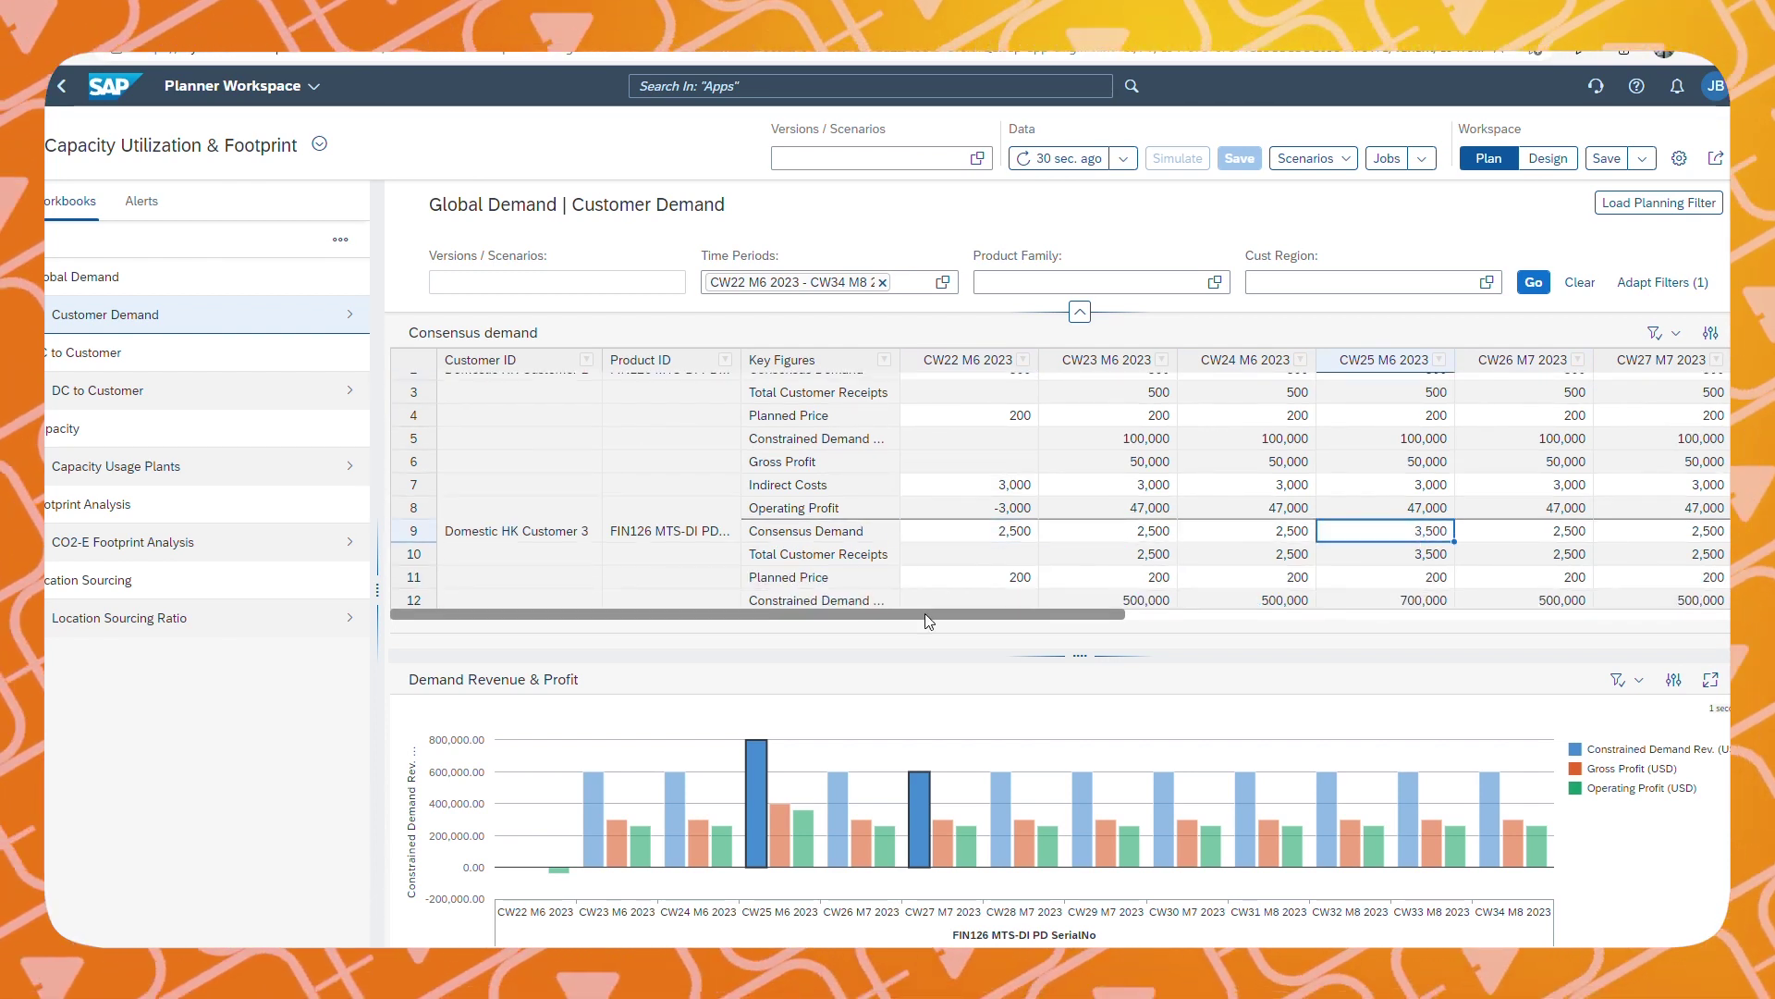
Compare the CW27 M7 and CW25 M6 constrained demand revenue bars, then go to DC to Customer
left_click(752, 773)
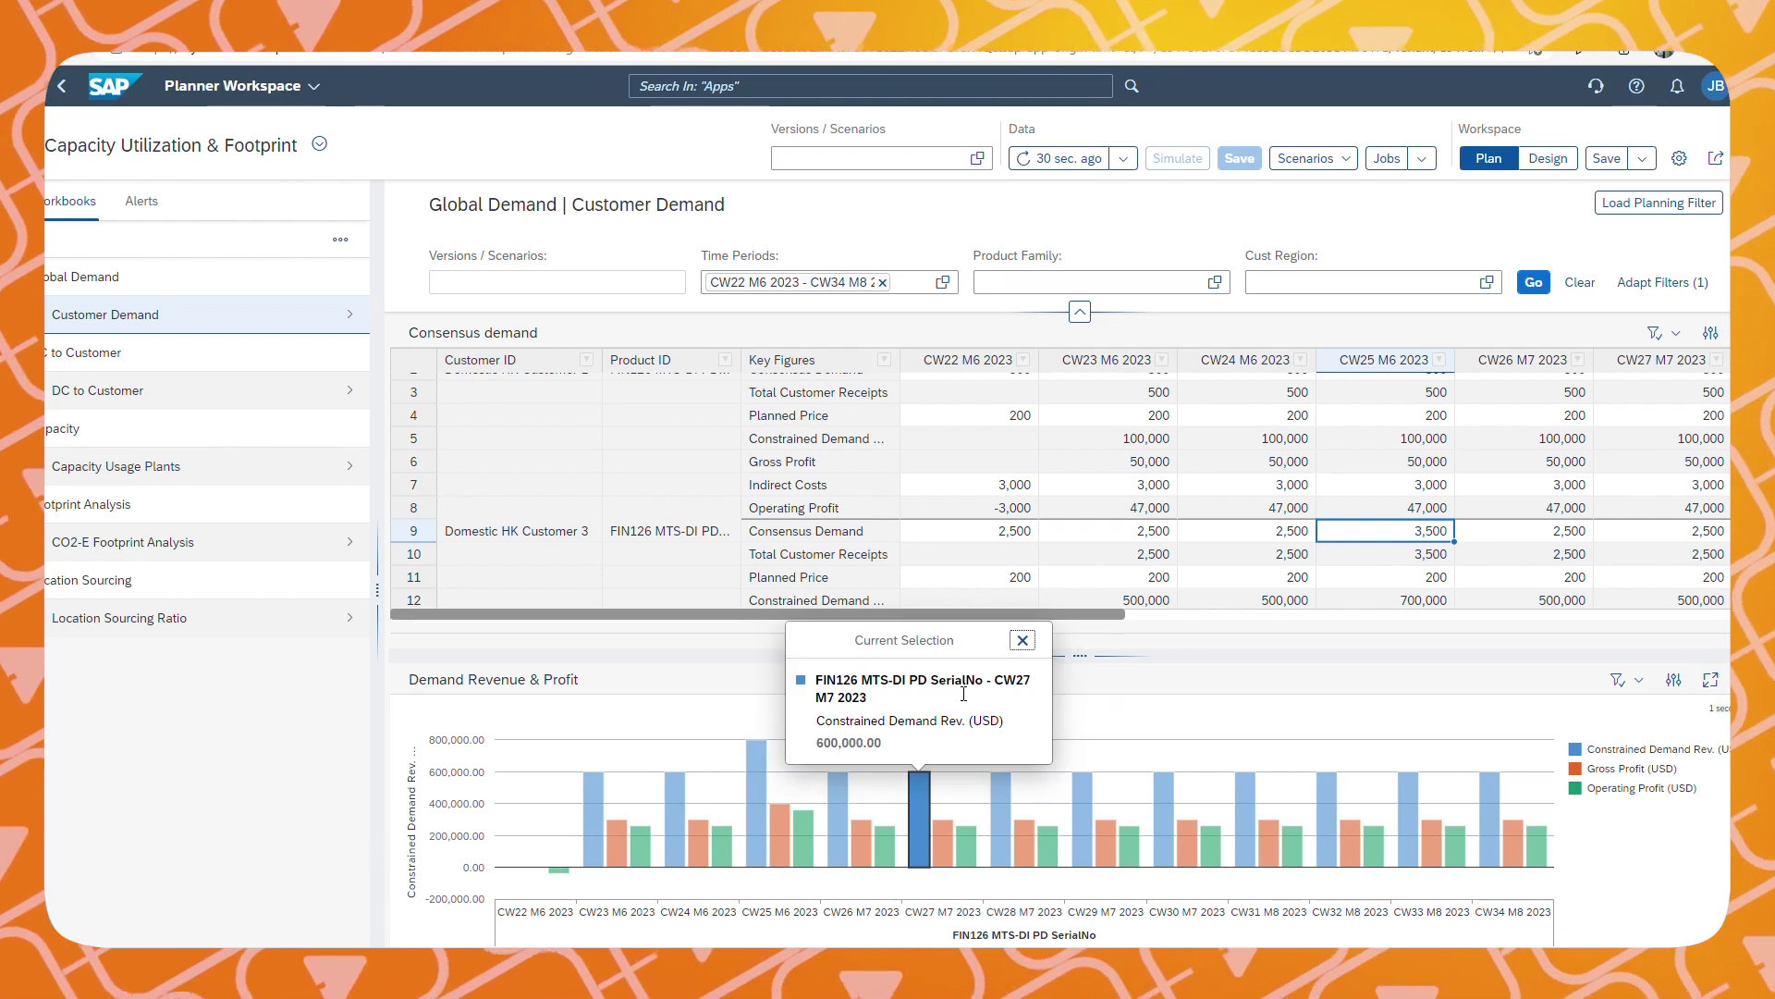
left_click(1022, 640)
left_click(751, 792, "ctrl")
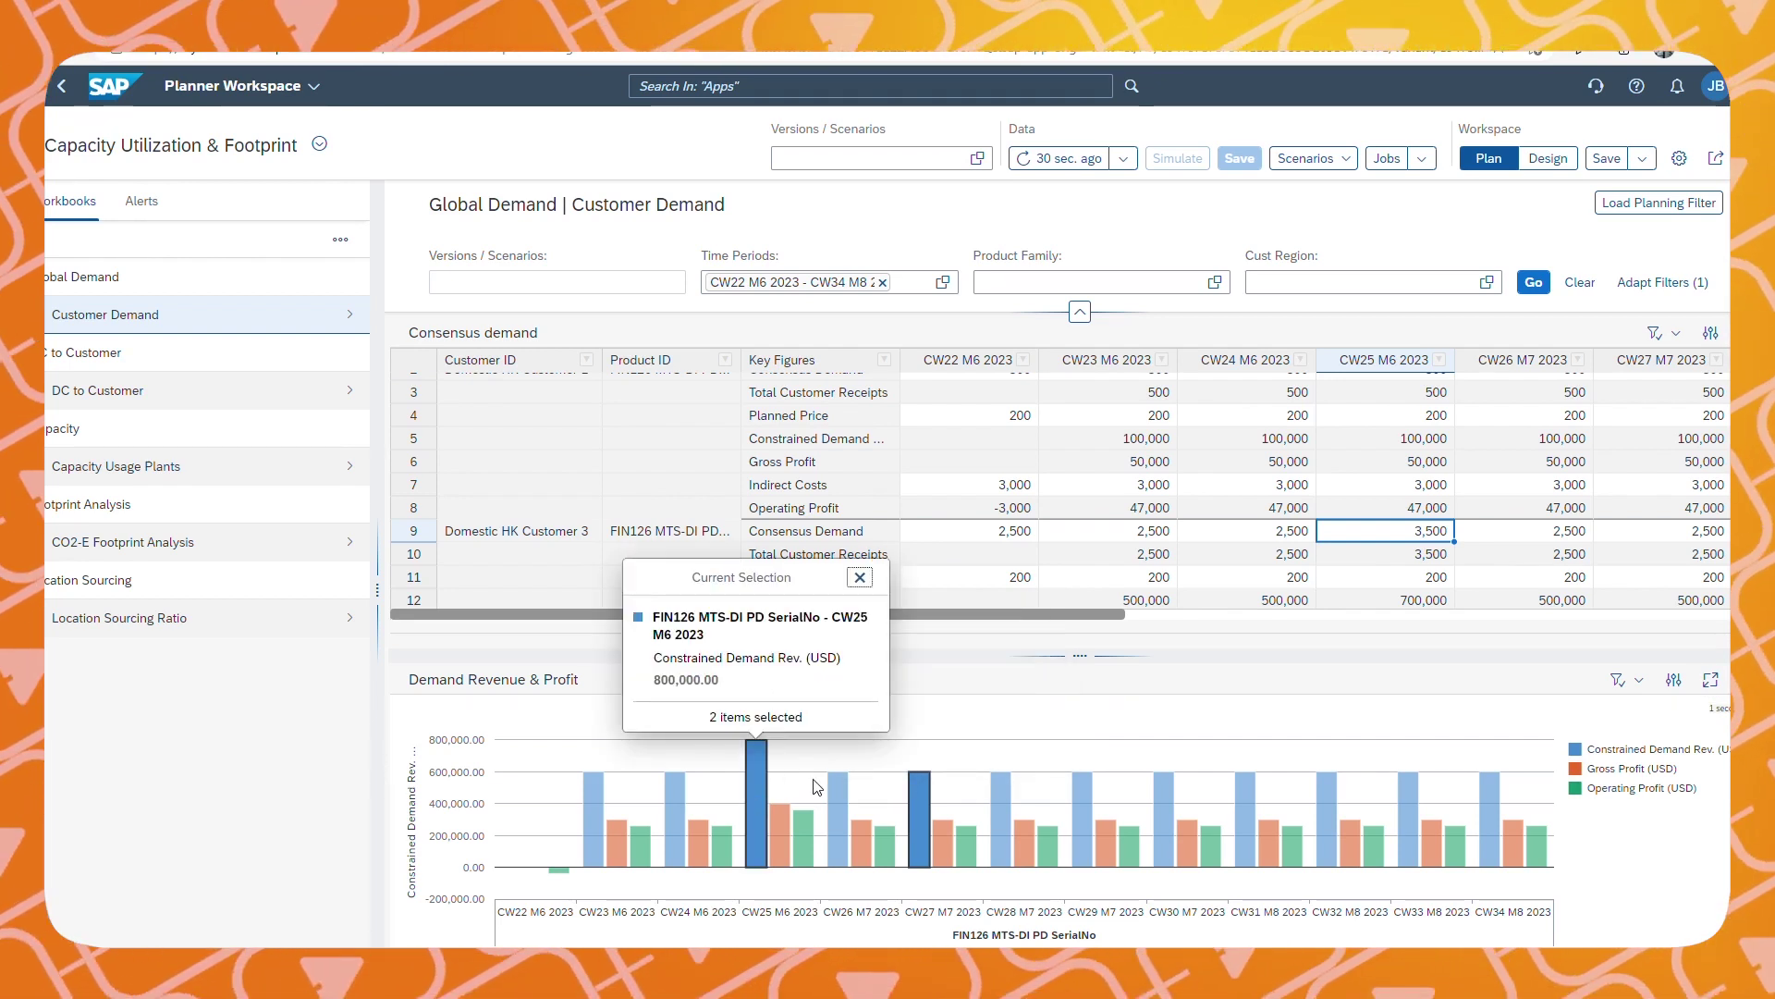
left_click(861, 578)
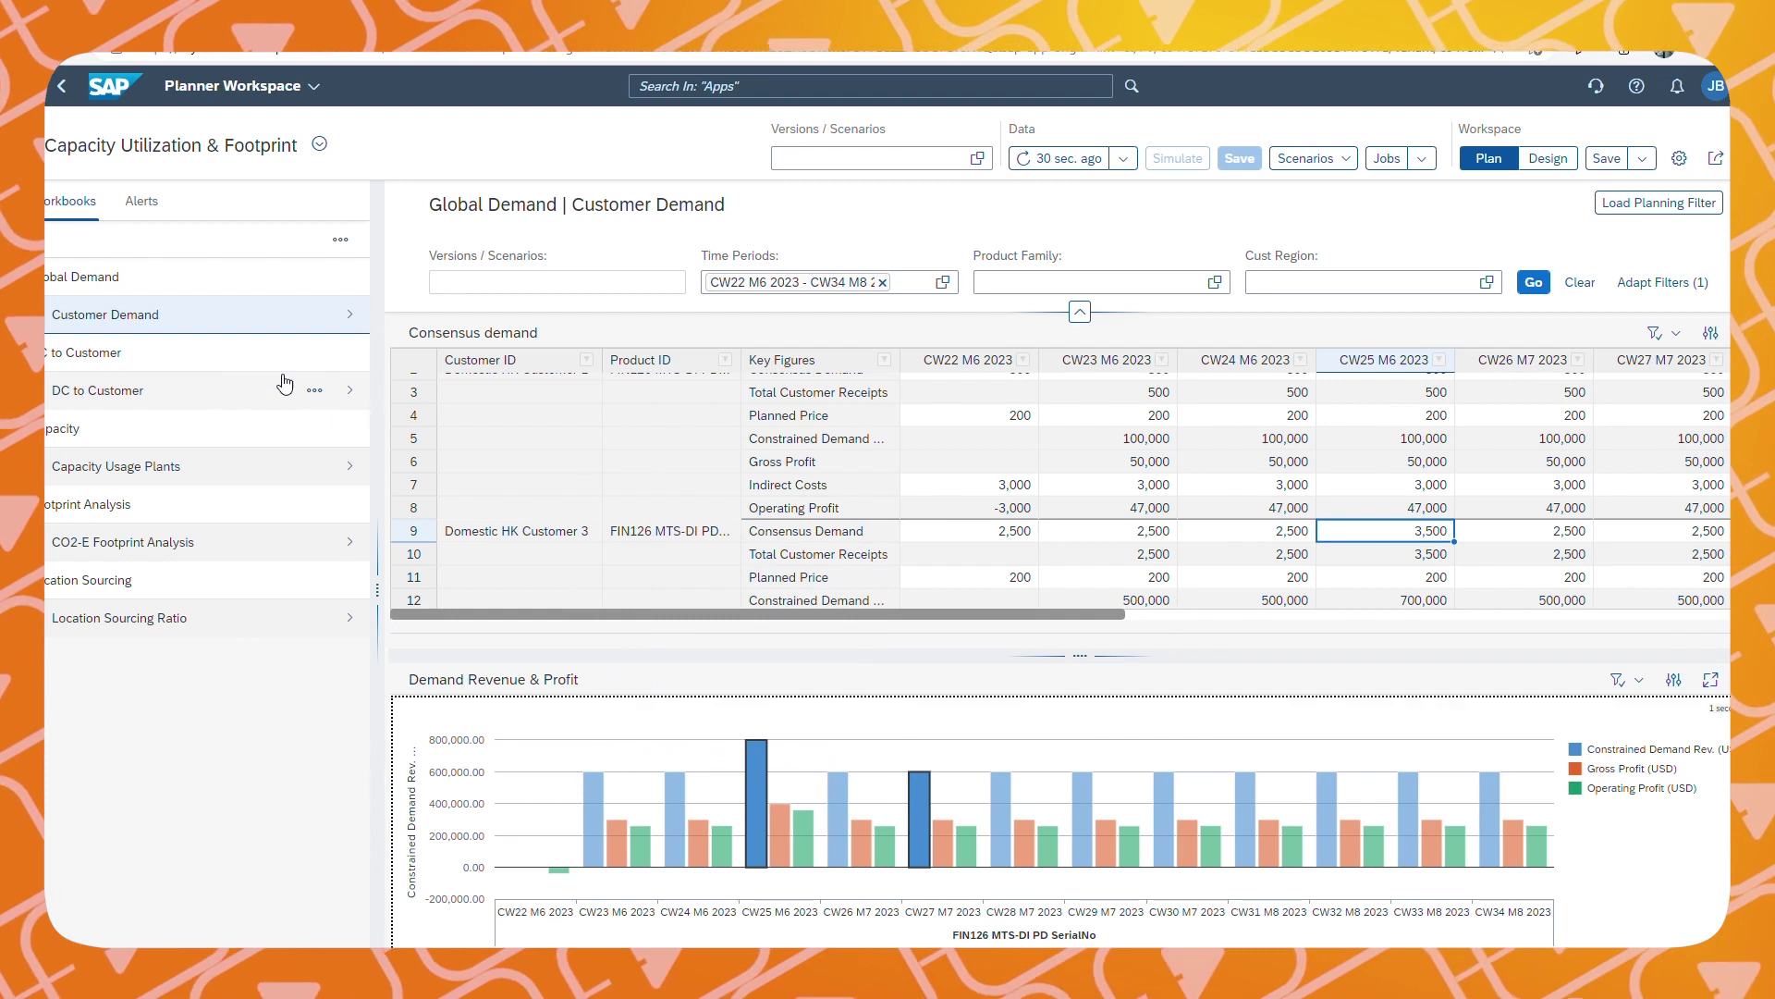
left_click(145, 386)
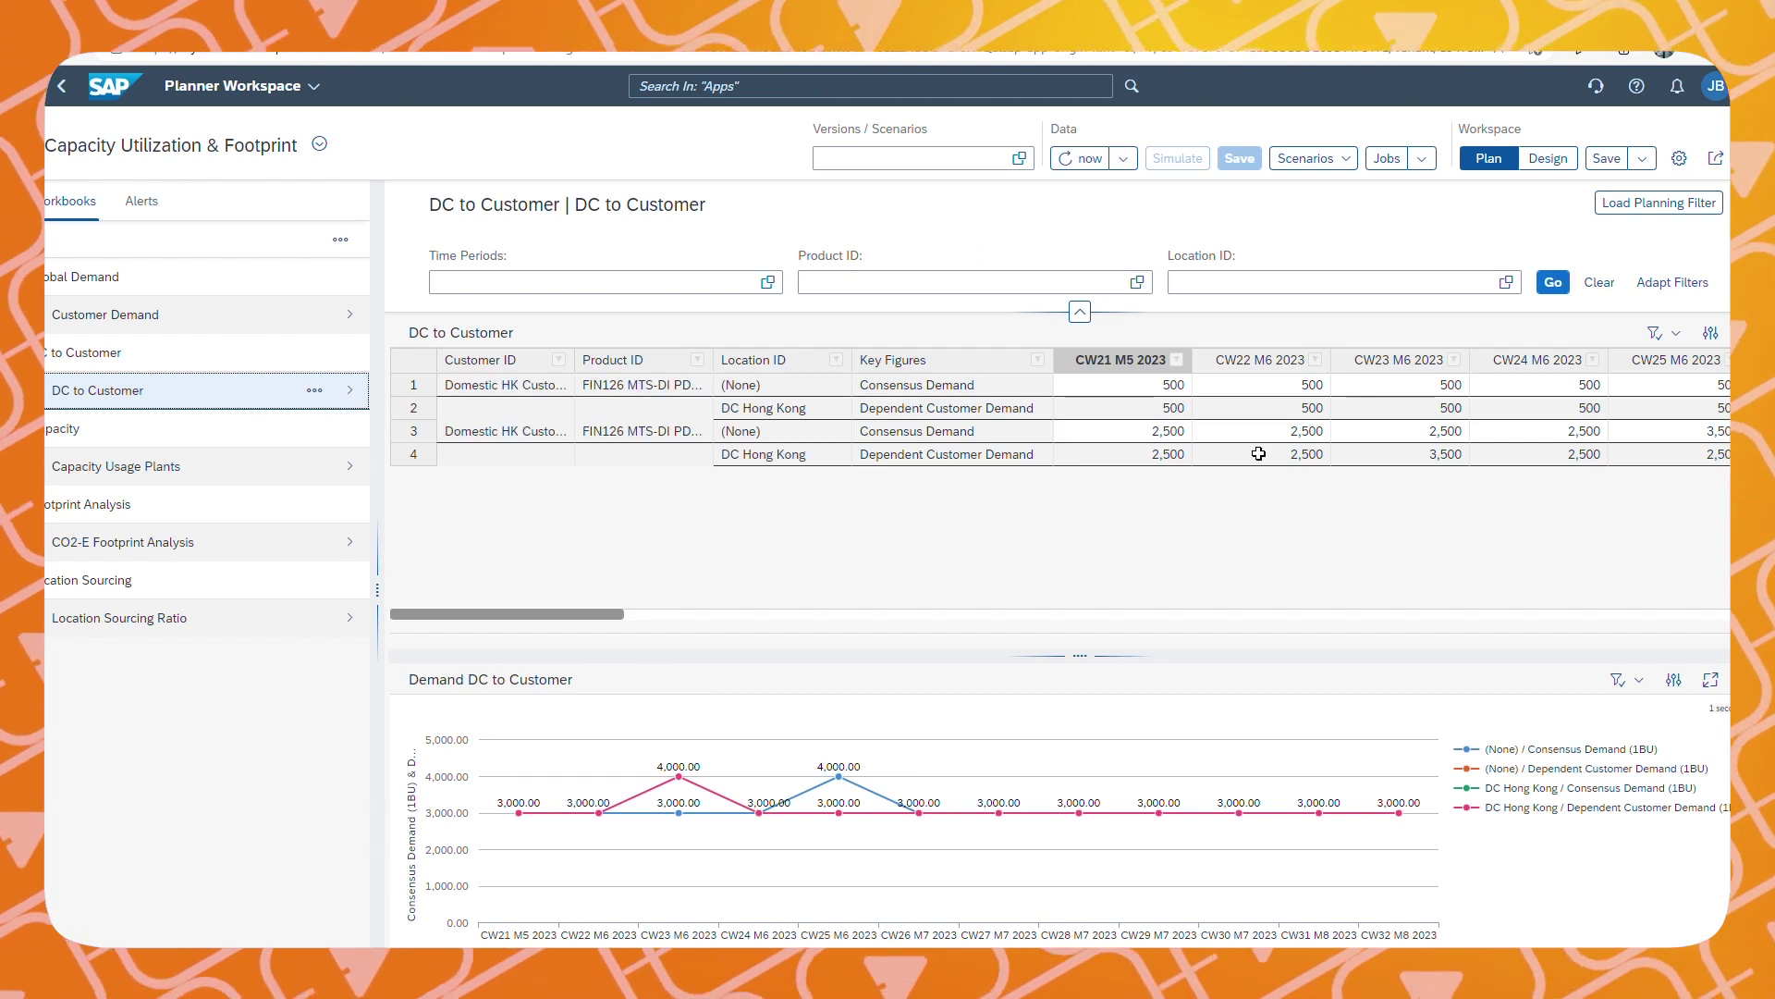
Go from Capacity Usage Plants to the CO2-E Footprint Analysis workbook
left_click(283, 474)
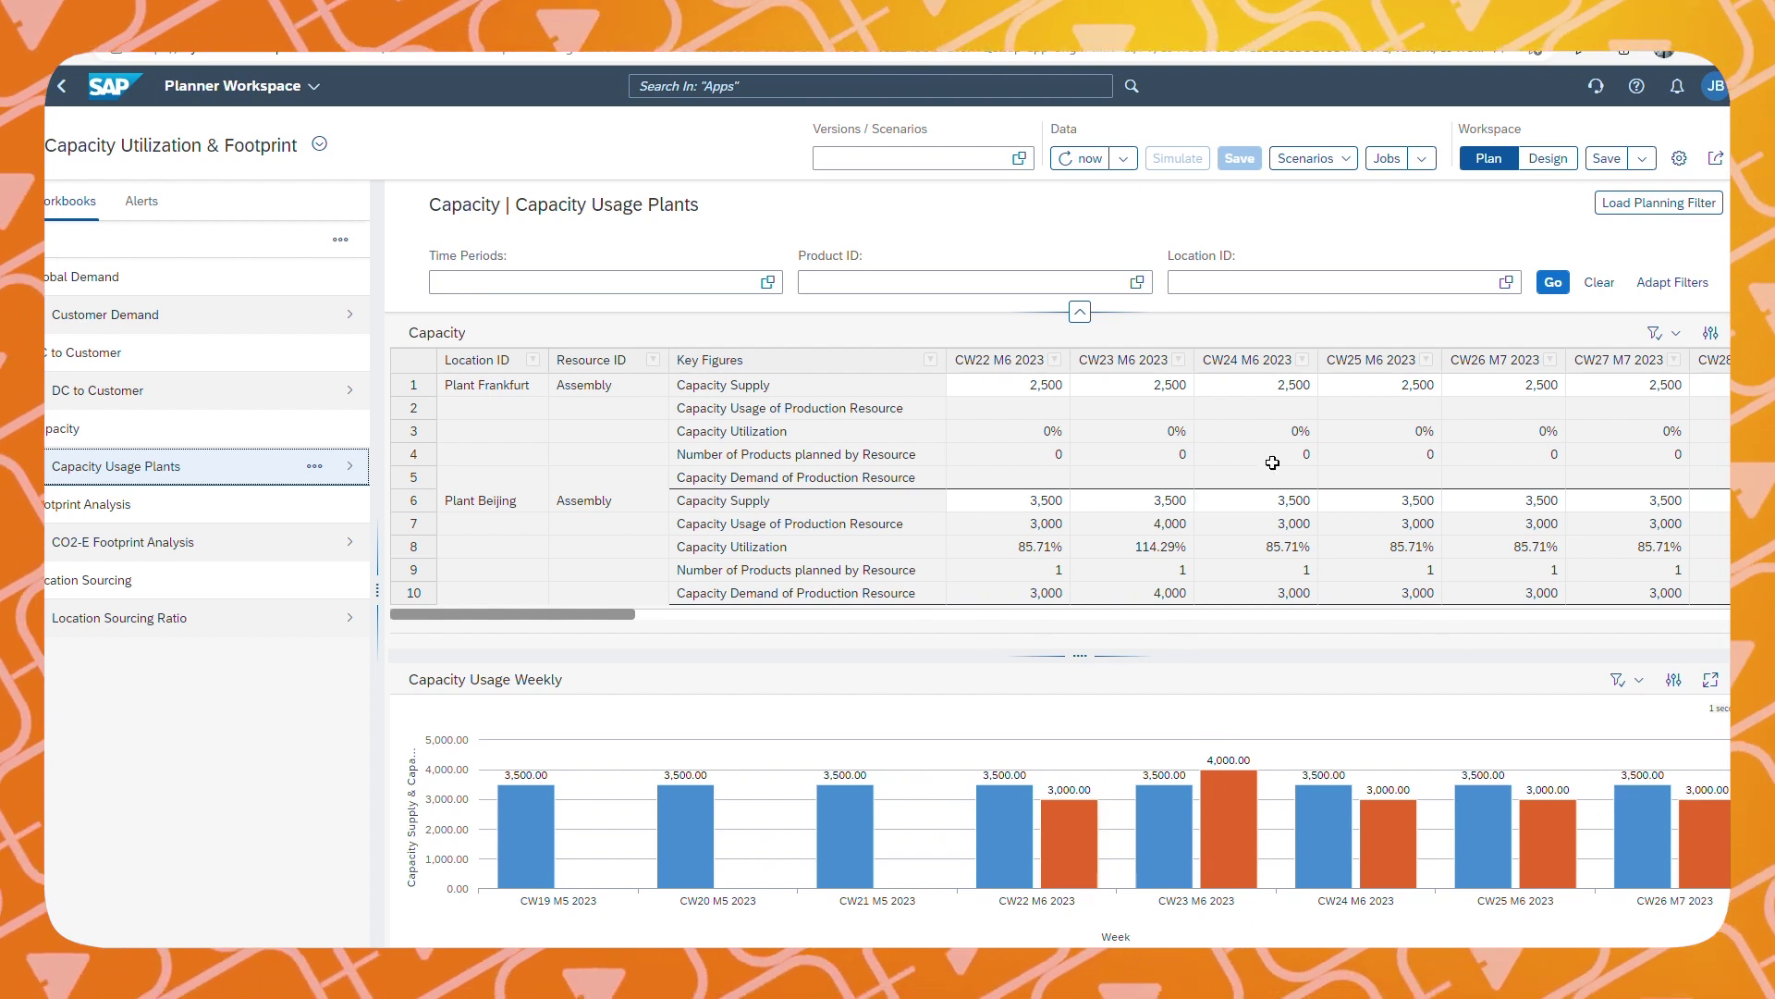
left_click(242, 542)
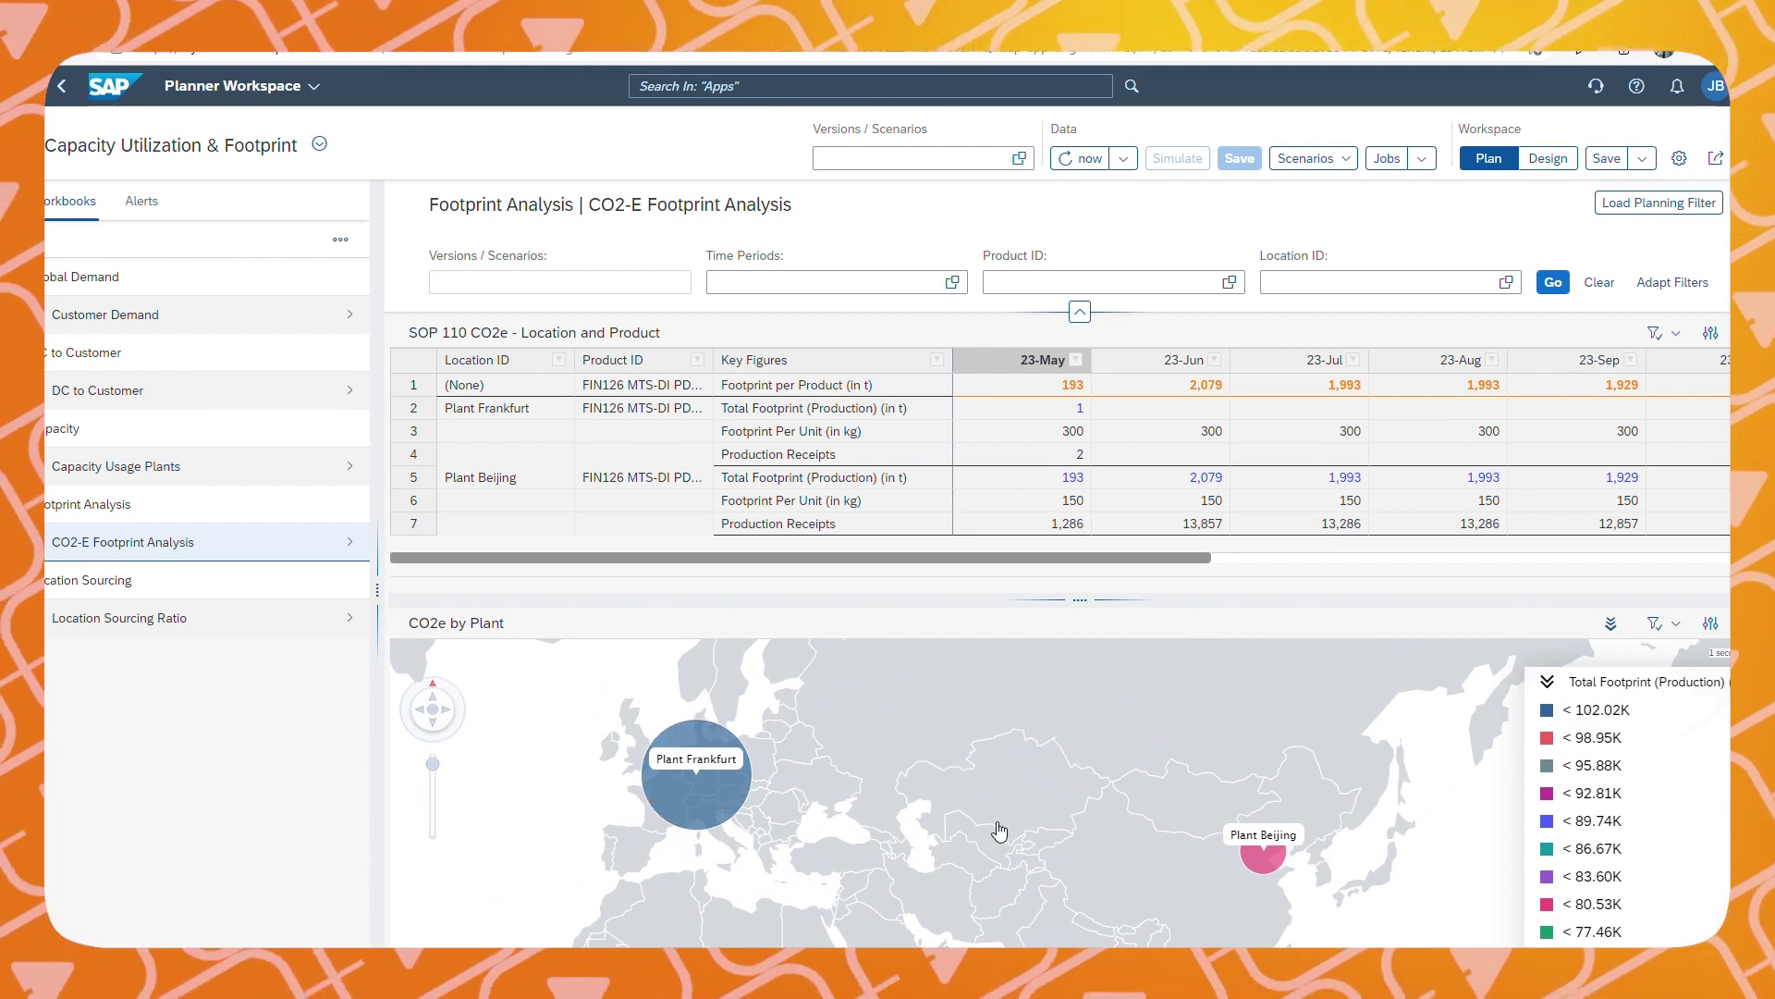
left_click(1088, 437)
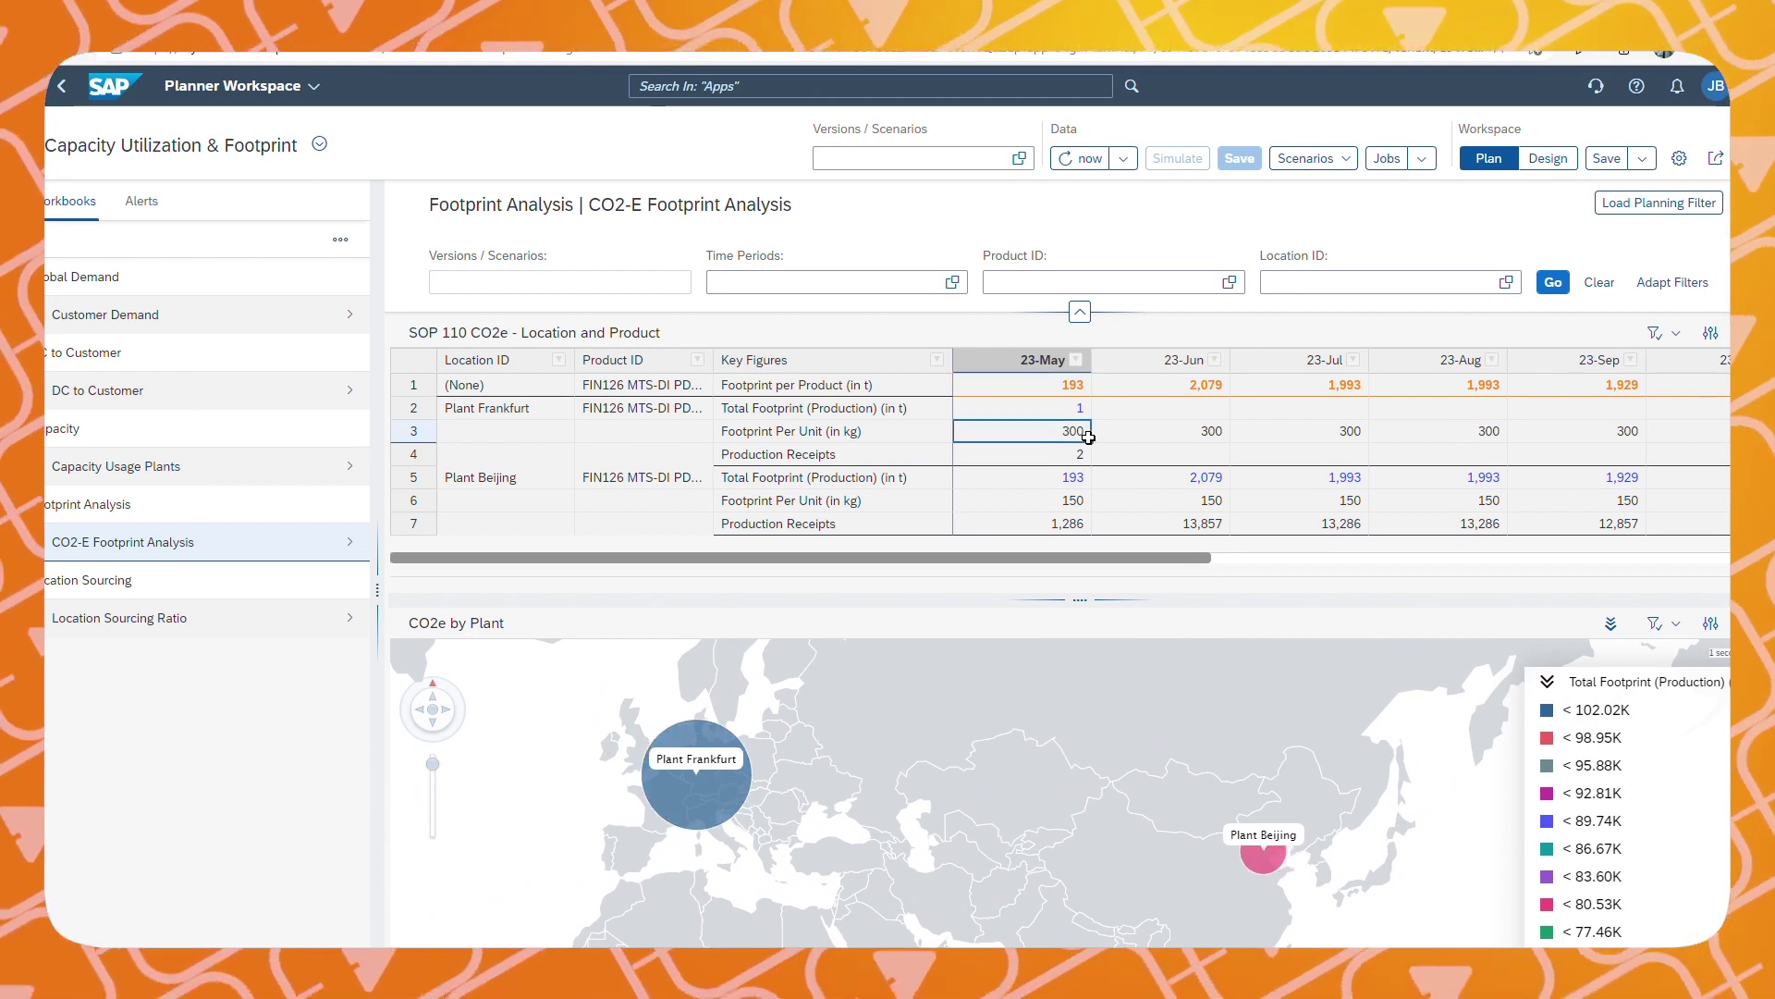
left_click(1071, 502)
left_click(1068, 442)
left_click(1068, 507)
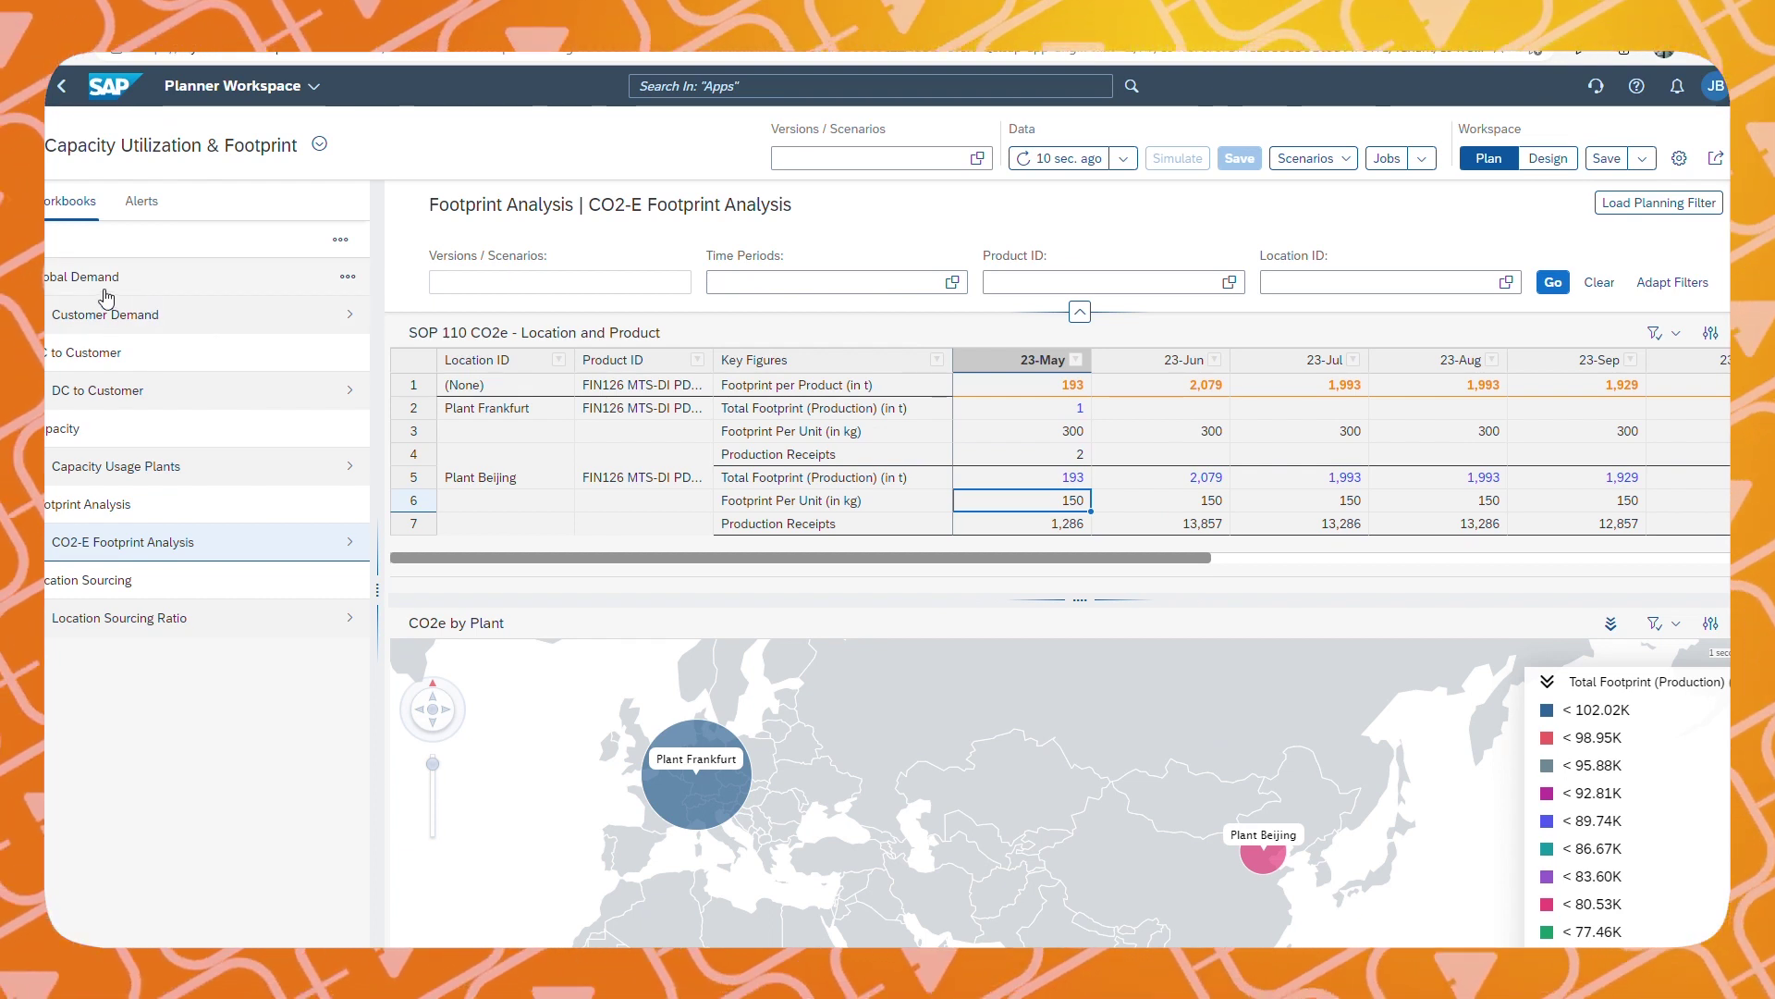
left_click(168, 292)
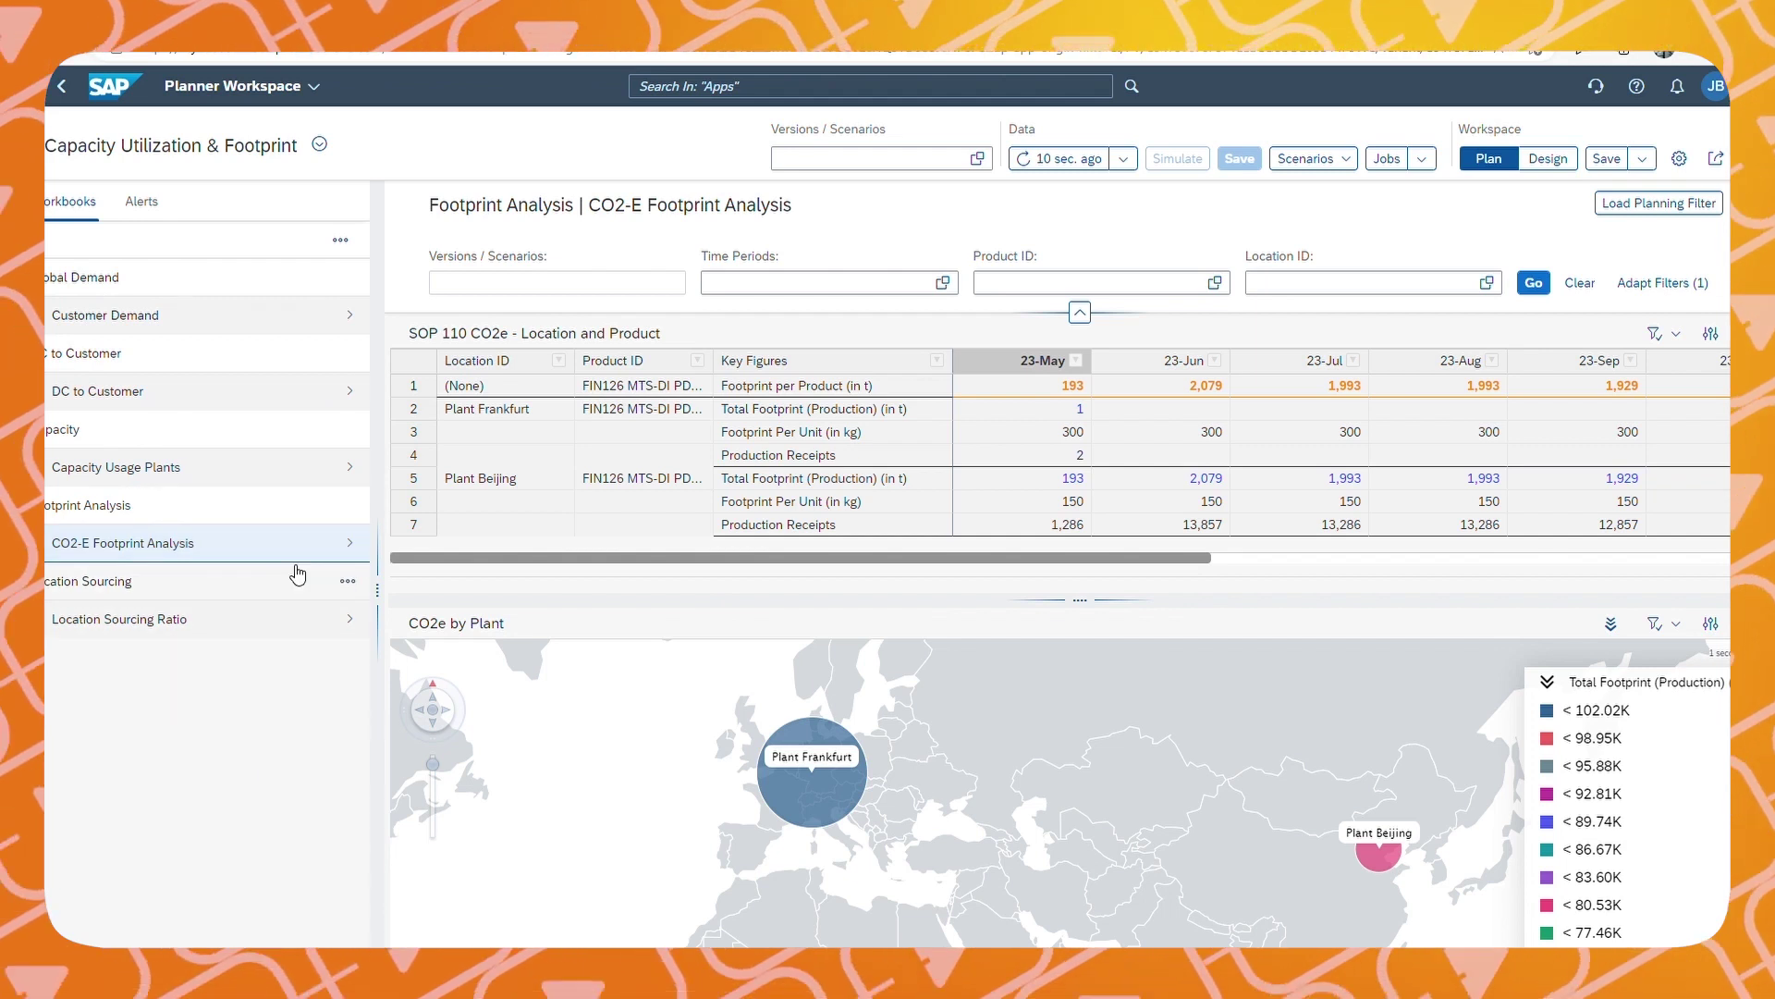
Review the 47 risk alerts, then open the overload alert showing Beijing Assembly at 114.29%
left_click(141, 203)
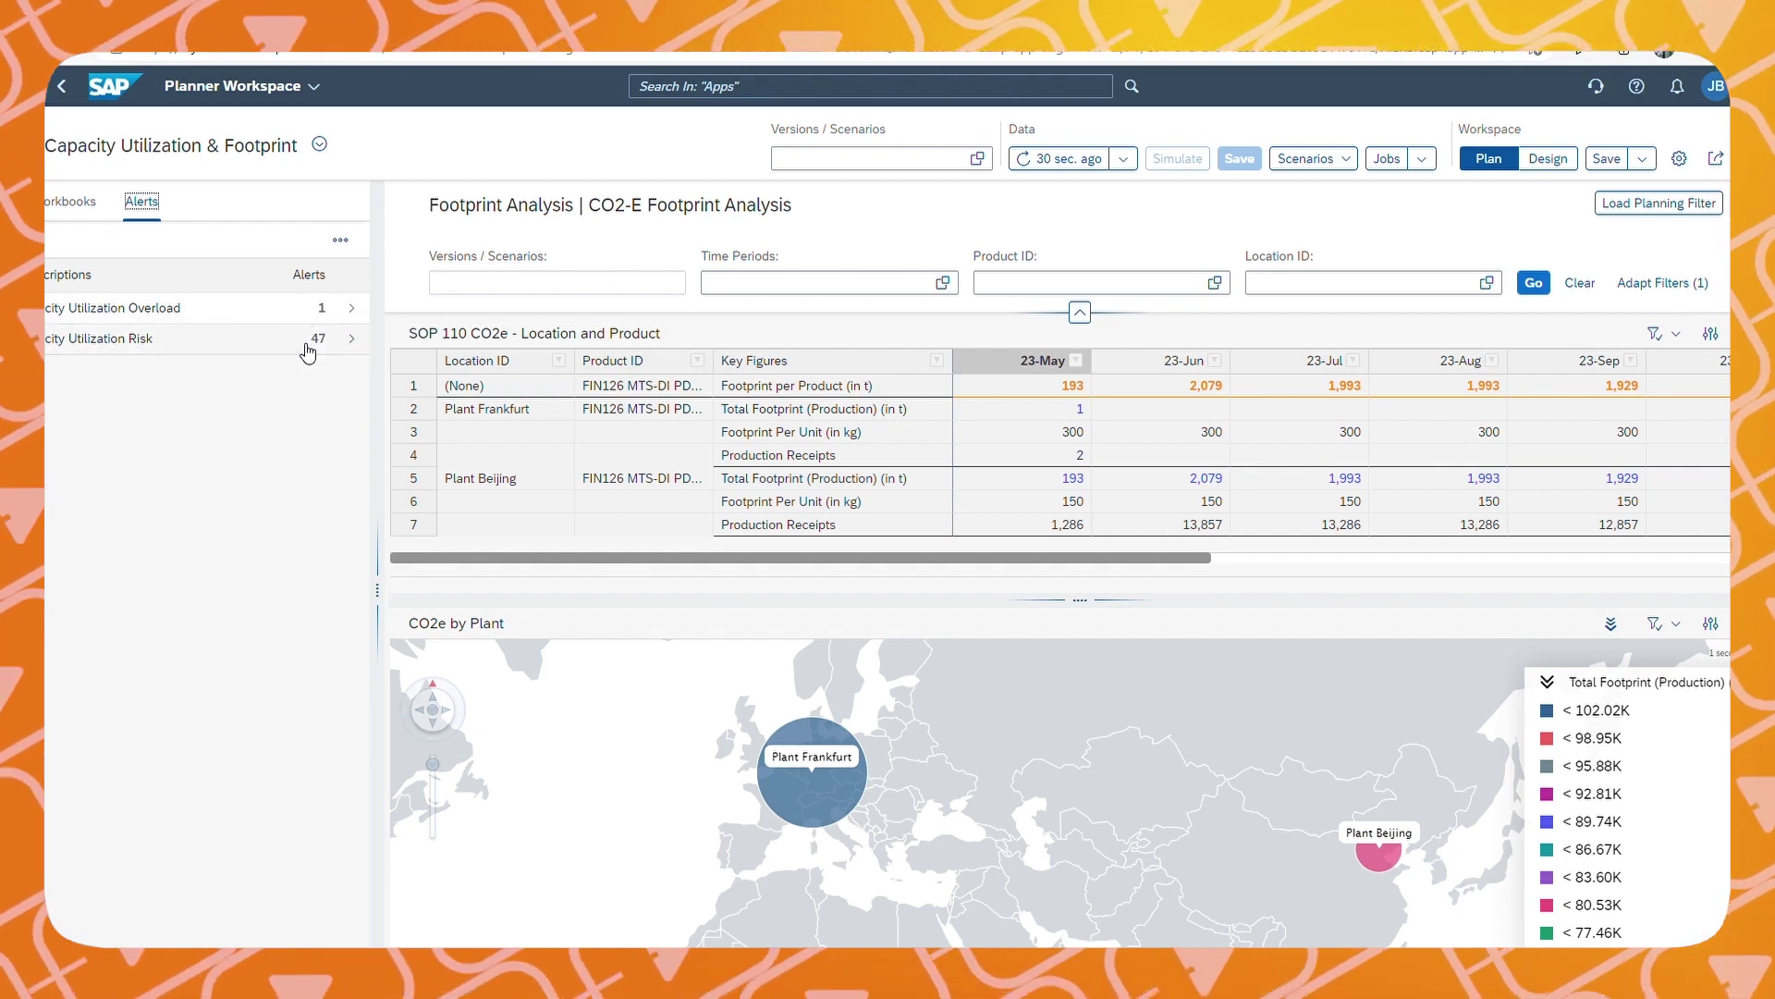
left_click(231, 349)
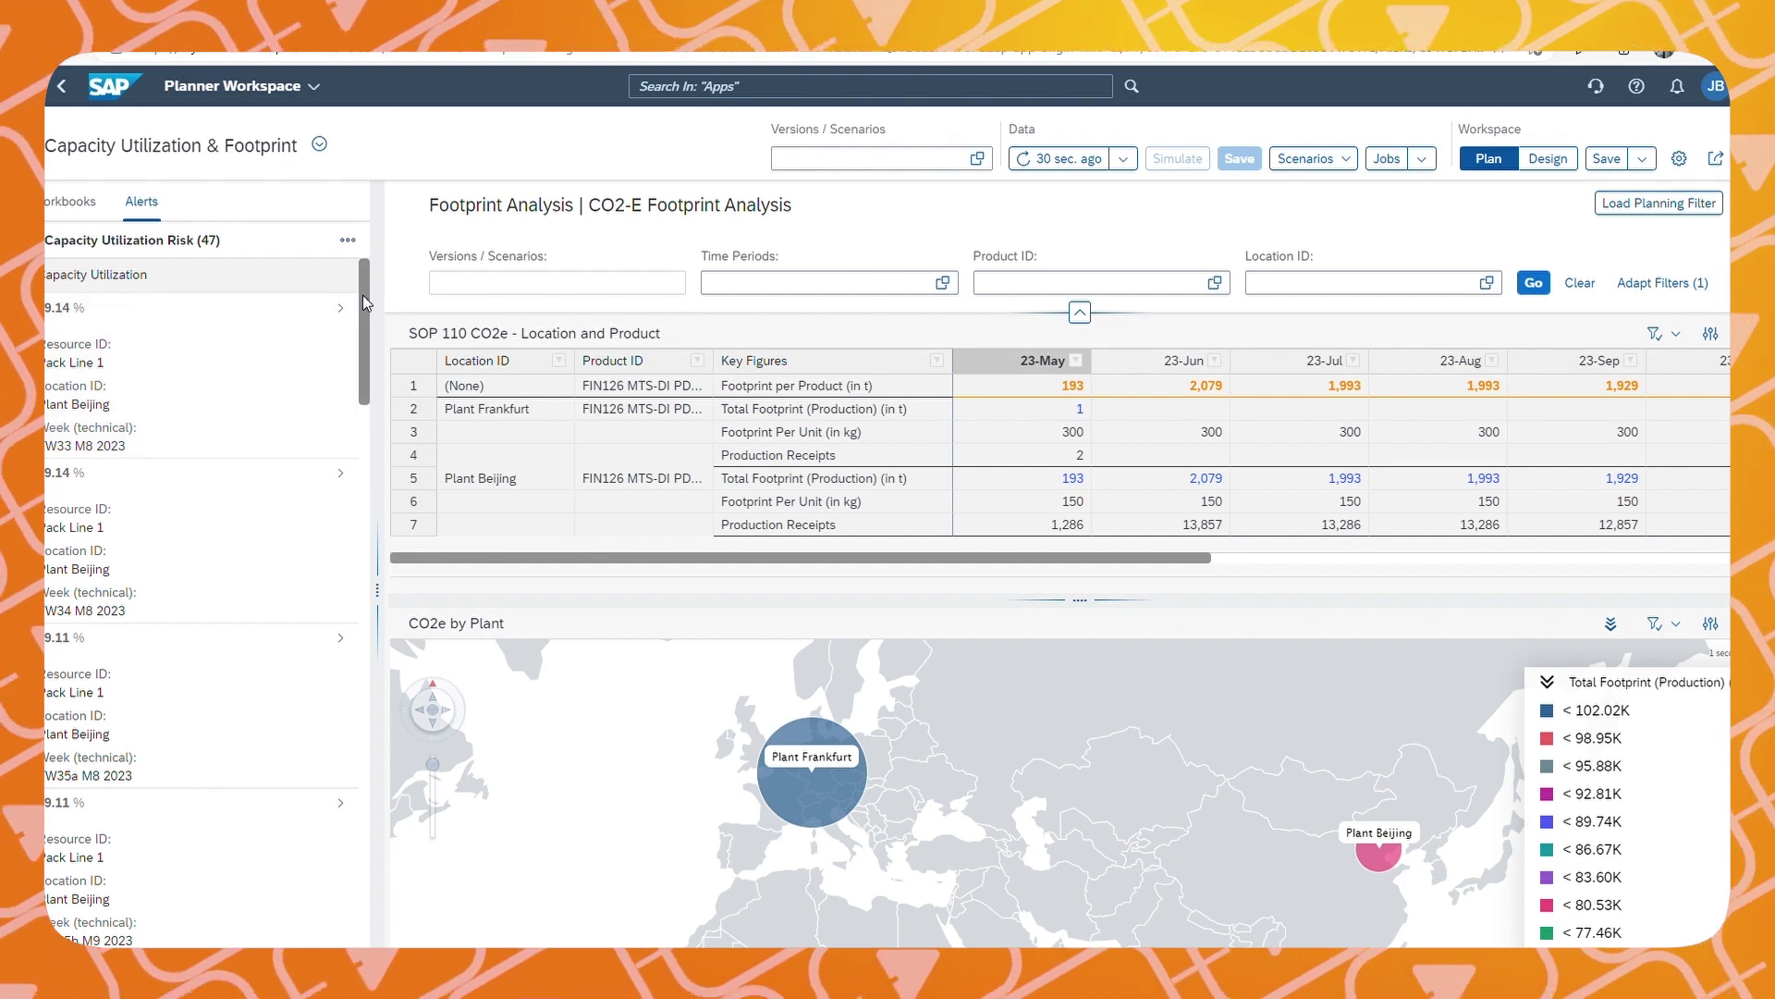
mouse_move(362, 299)
left_mouse_down()
mouse_move(355, 339)
mouse_move(354, 291)
left_mouse_up()
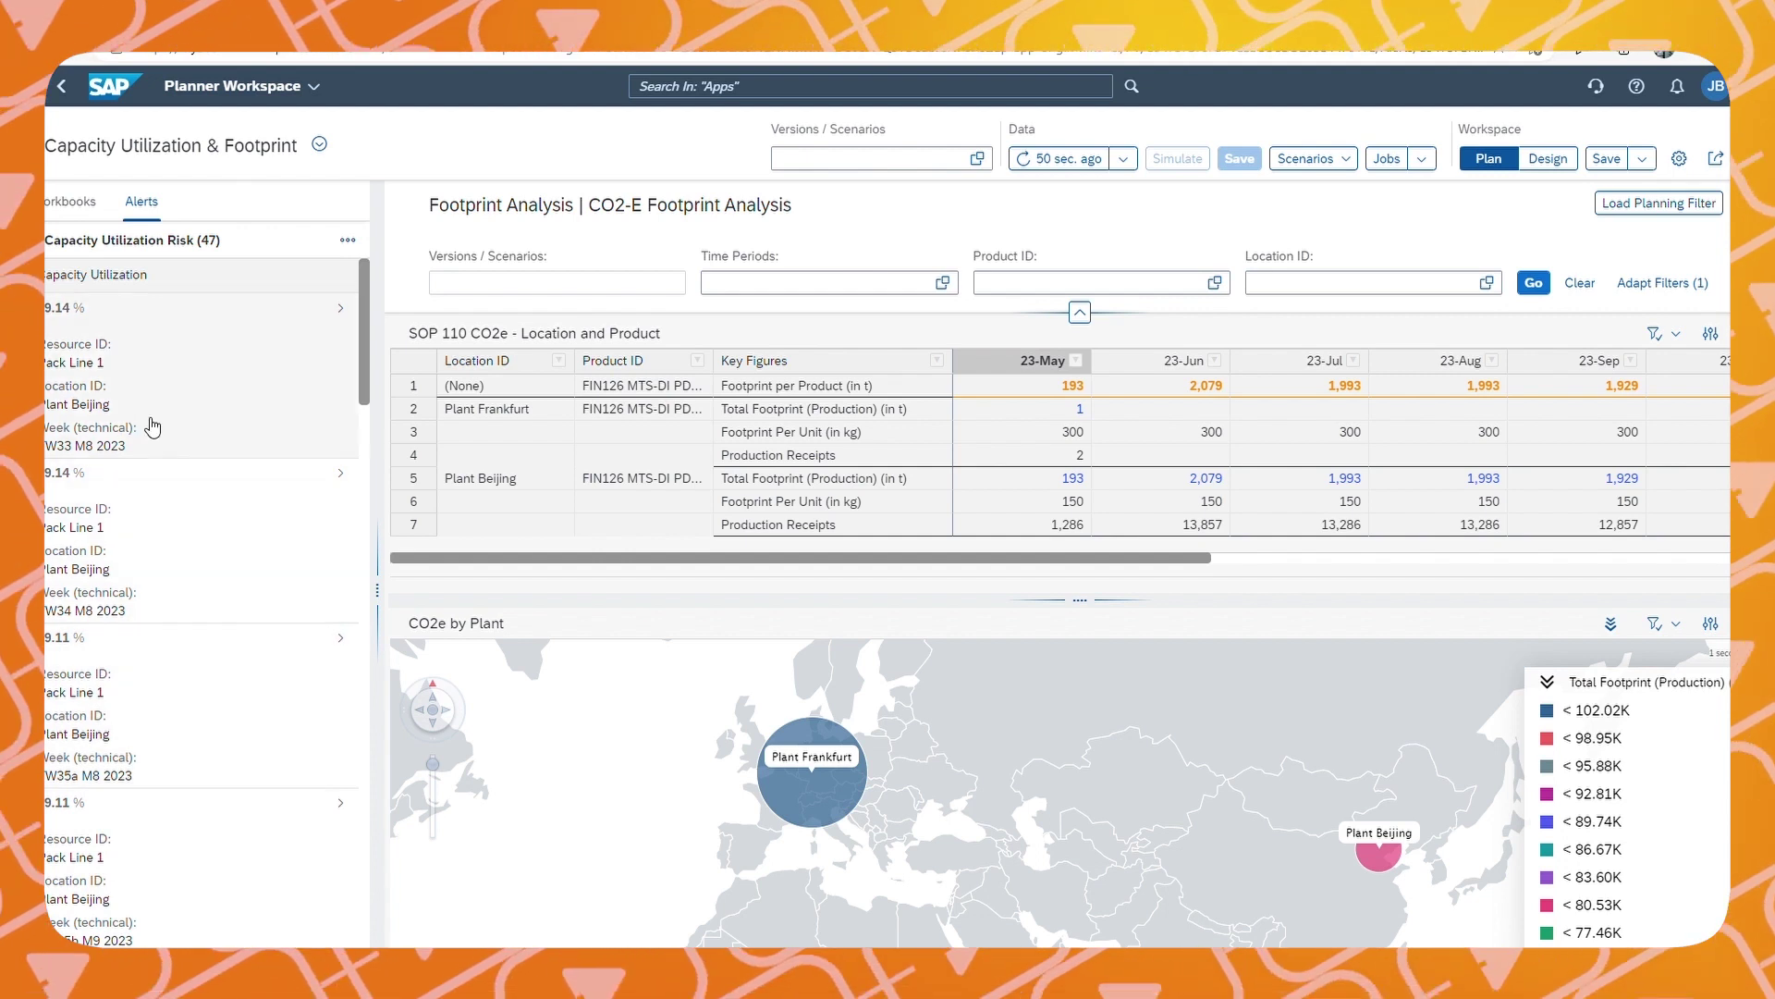
left_click(46, 244)
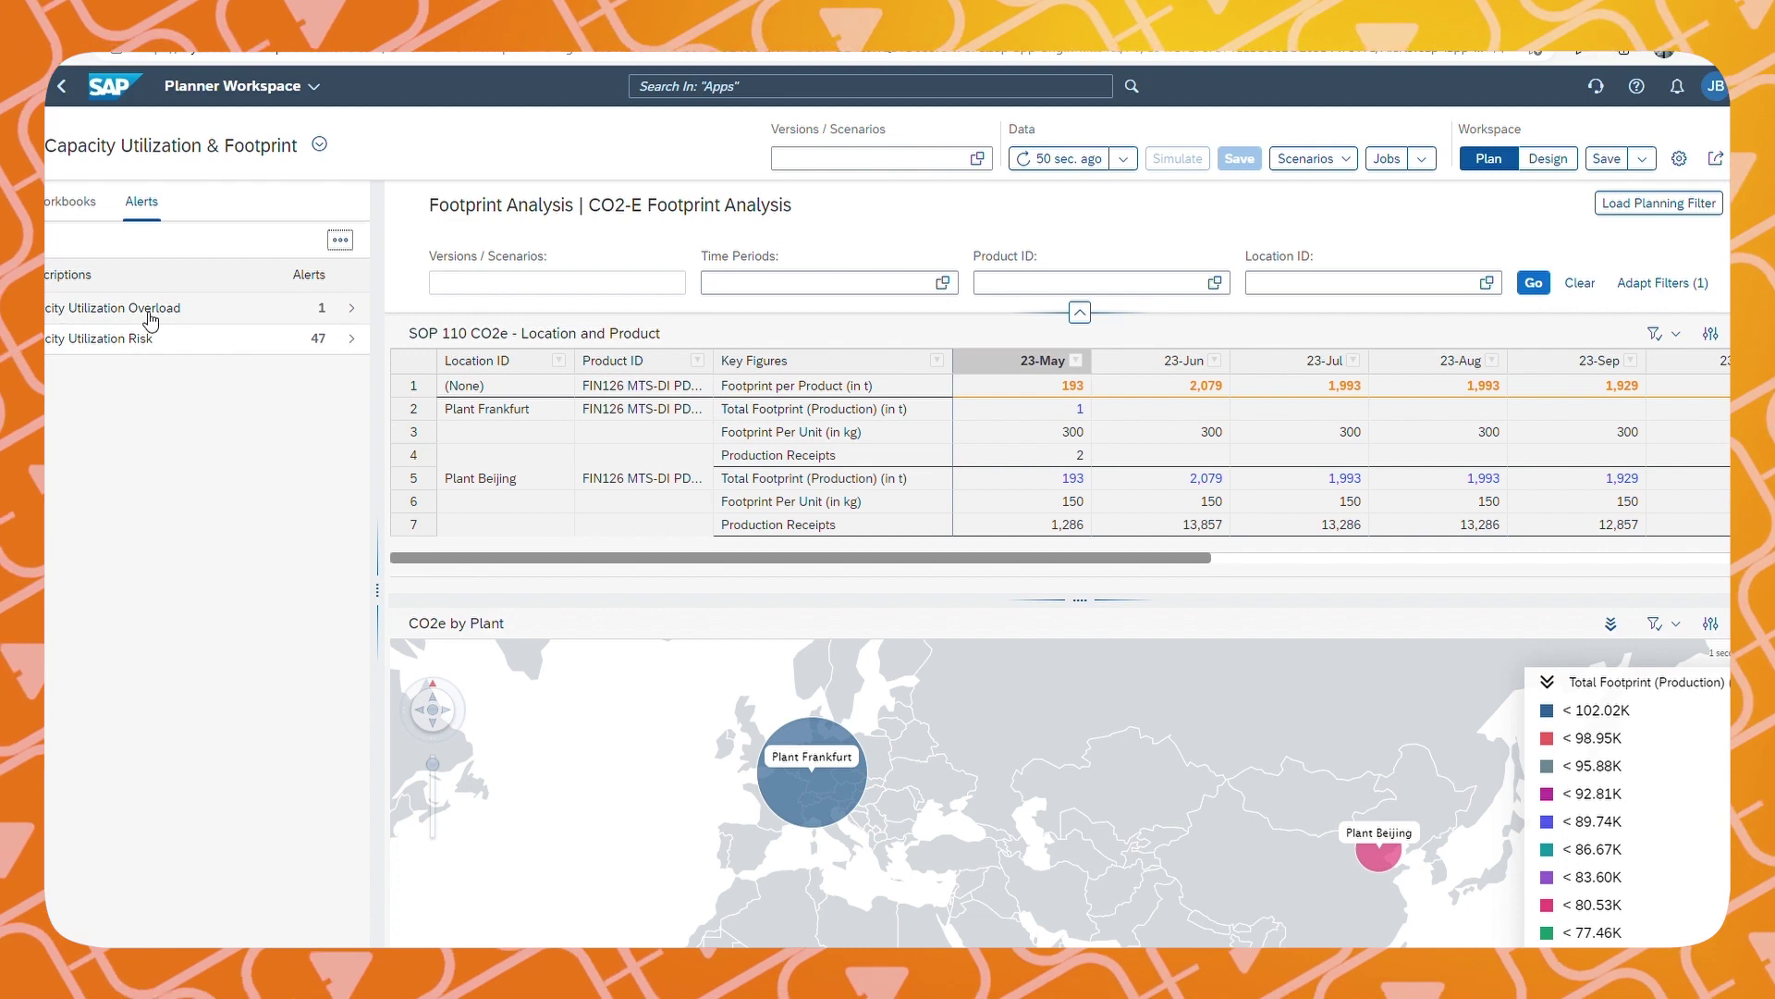
left_click(328, 322)
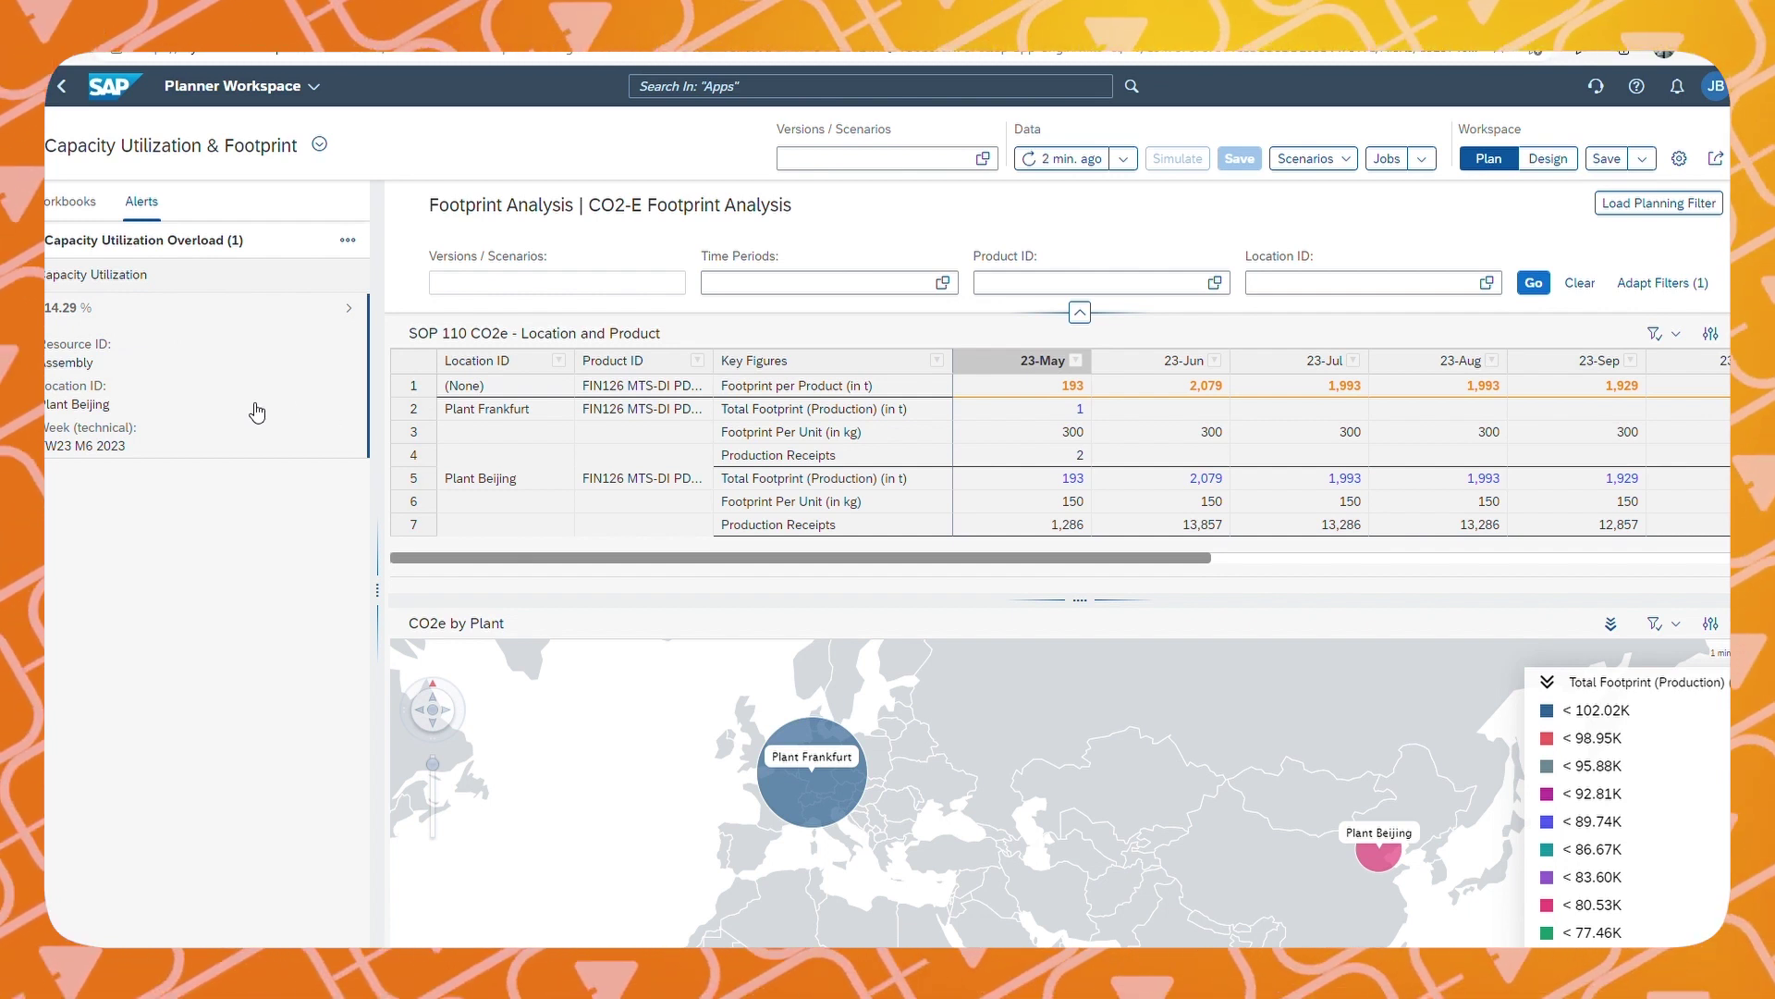
left_click(284, 406)
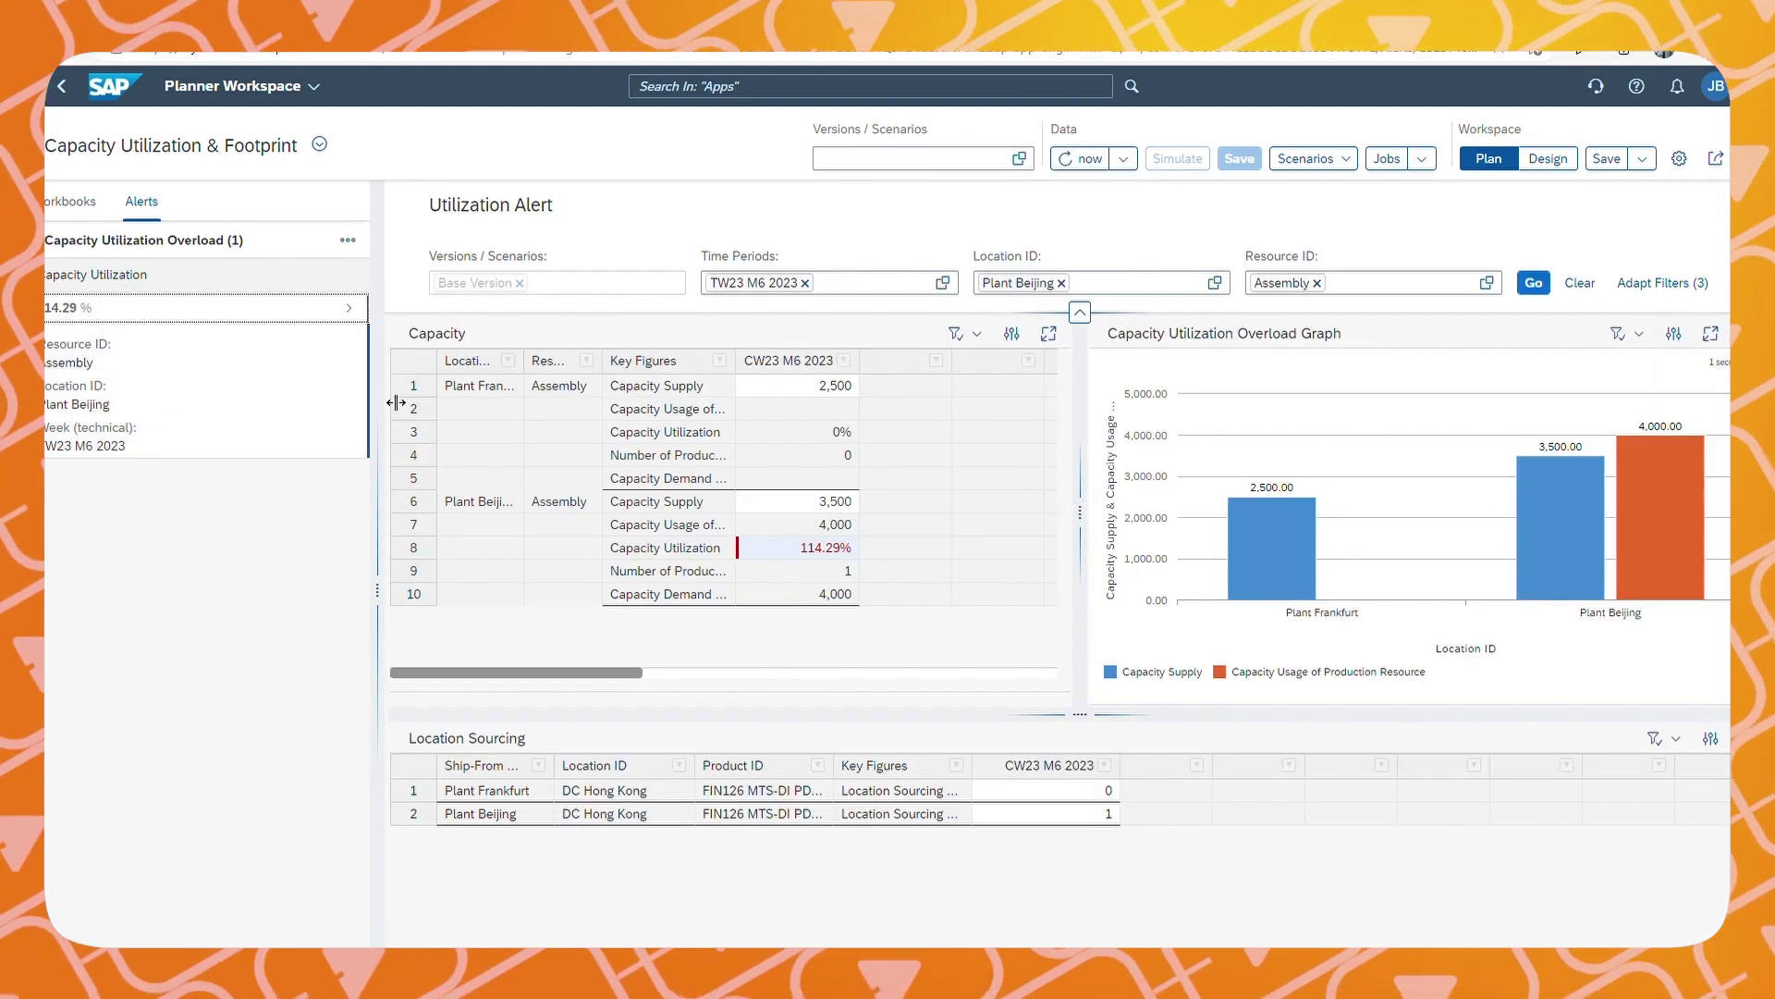
left_click(776, 556)
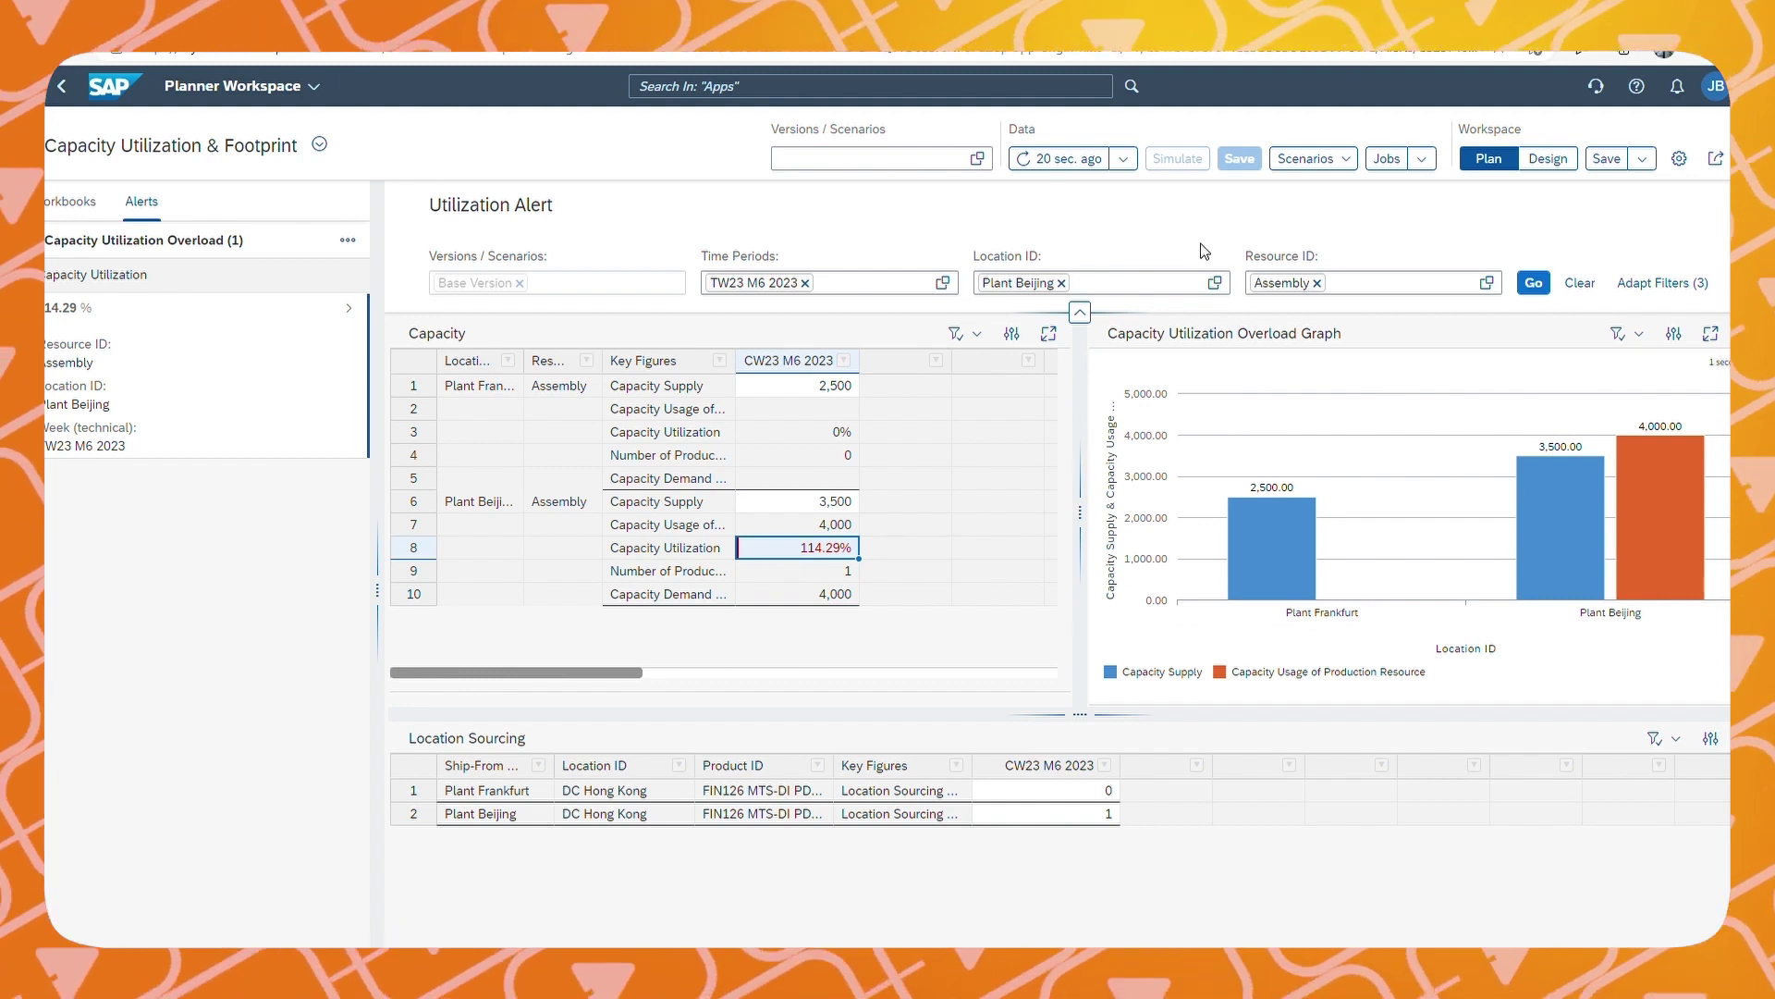
Create a scenario 'Capacity issue solved' based on the Base Version
left_click(1355, 167)
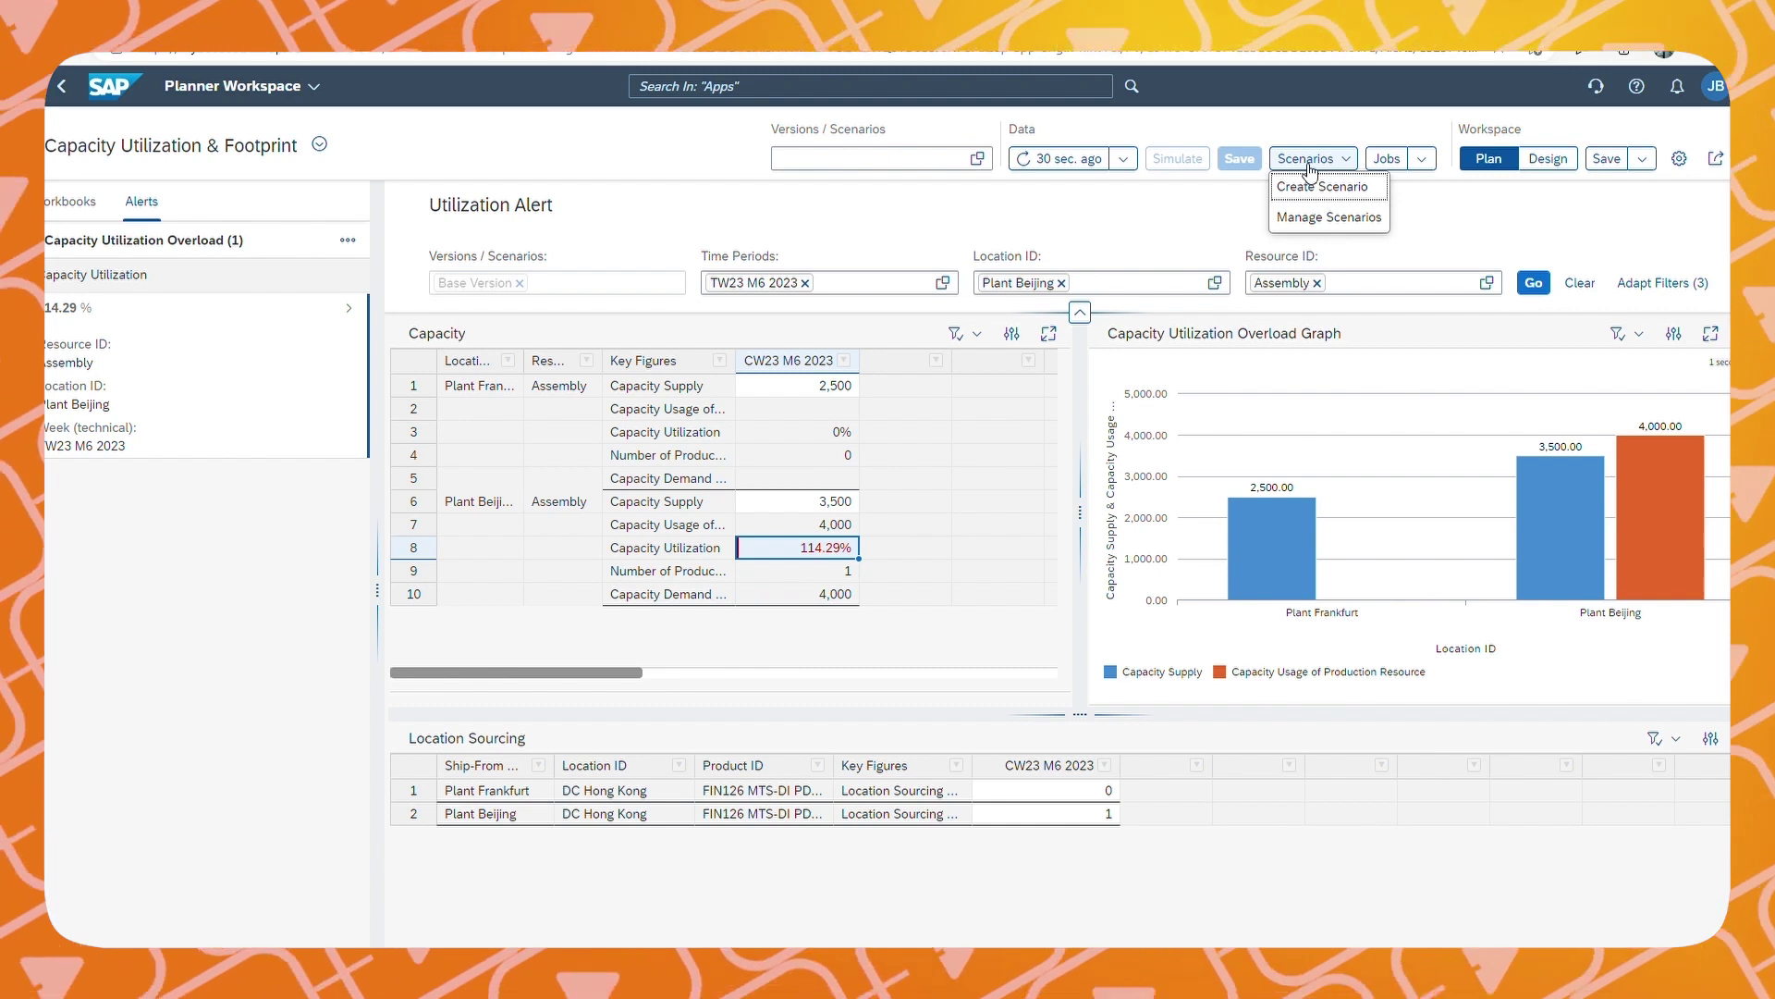
left_click(1378, 187)
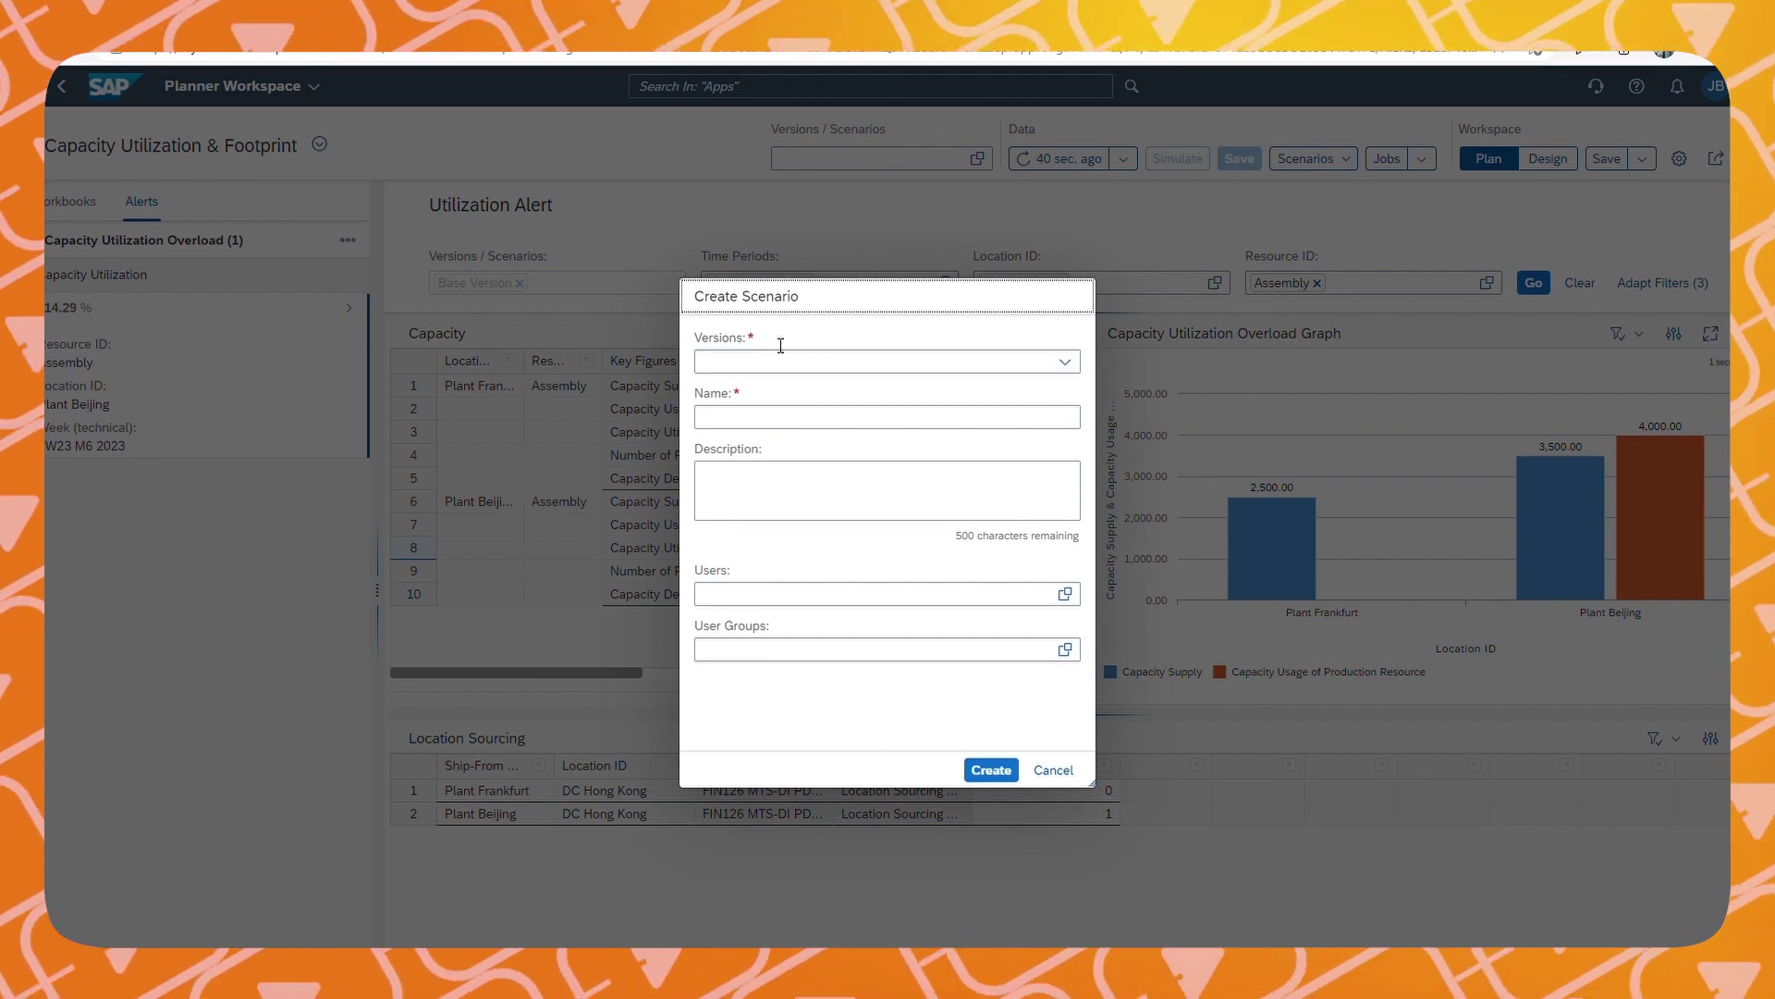
left_click(1065, 361)
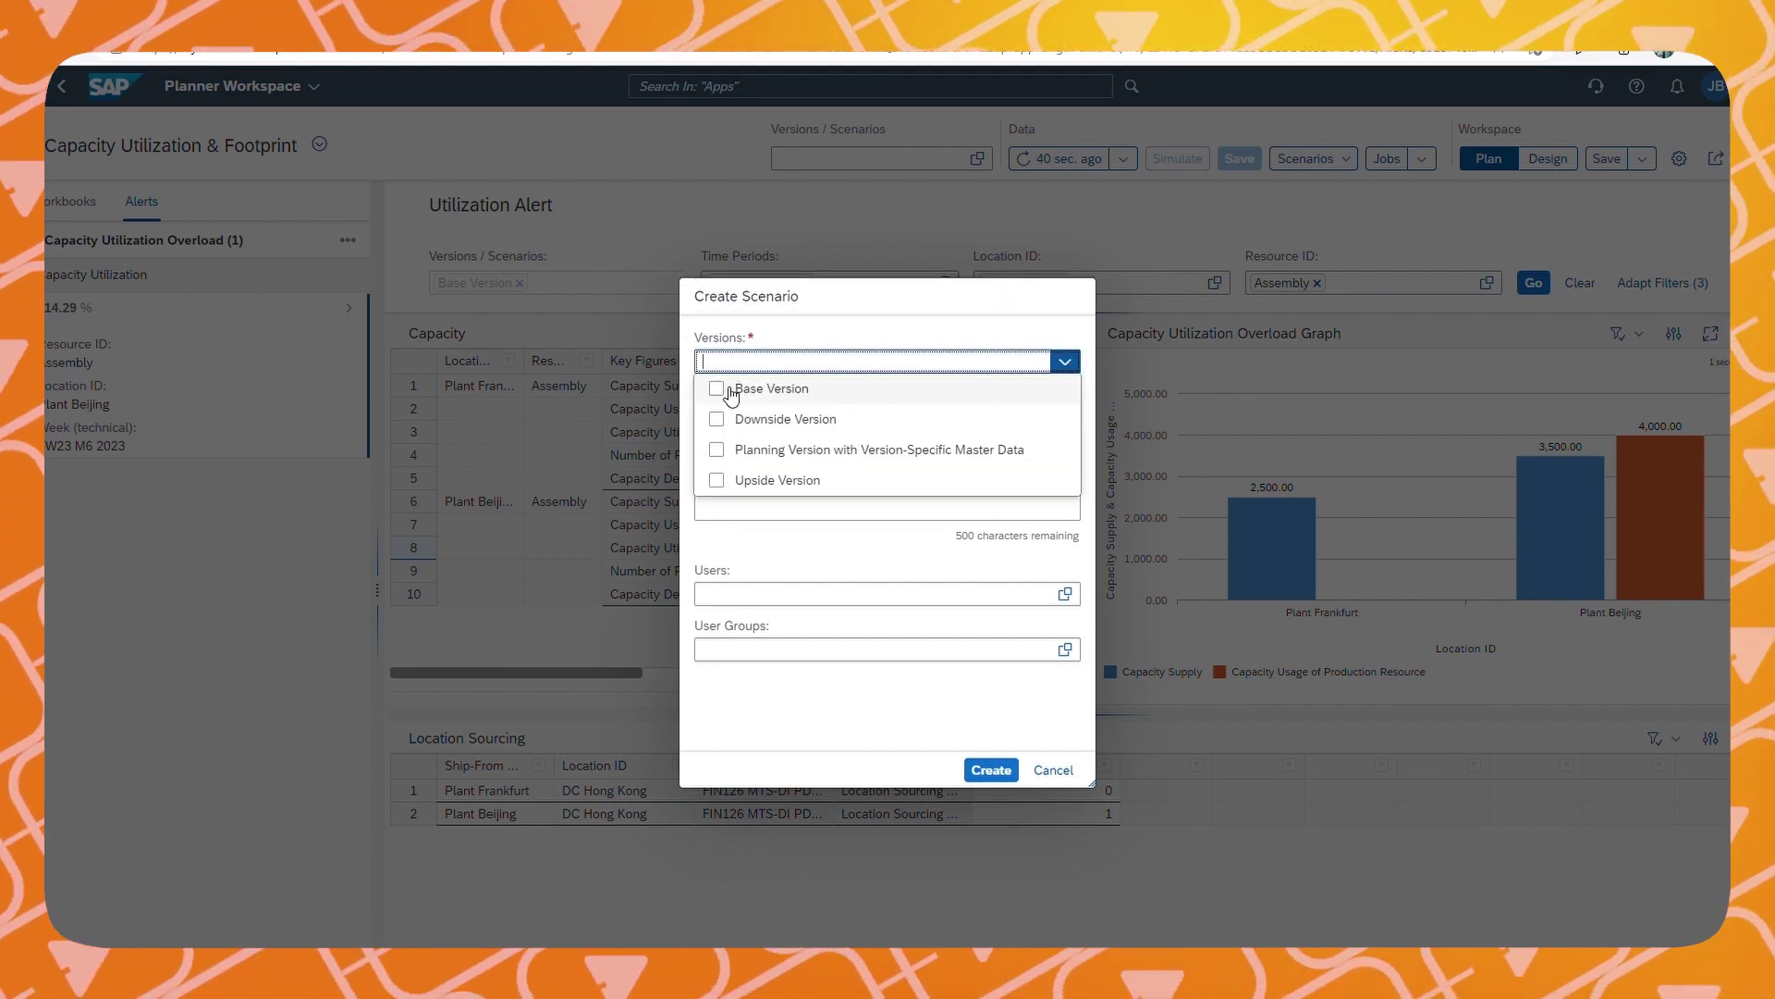
left_click(730, 390)
left_click(829, 492)
left_click(813, 419)
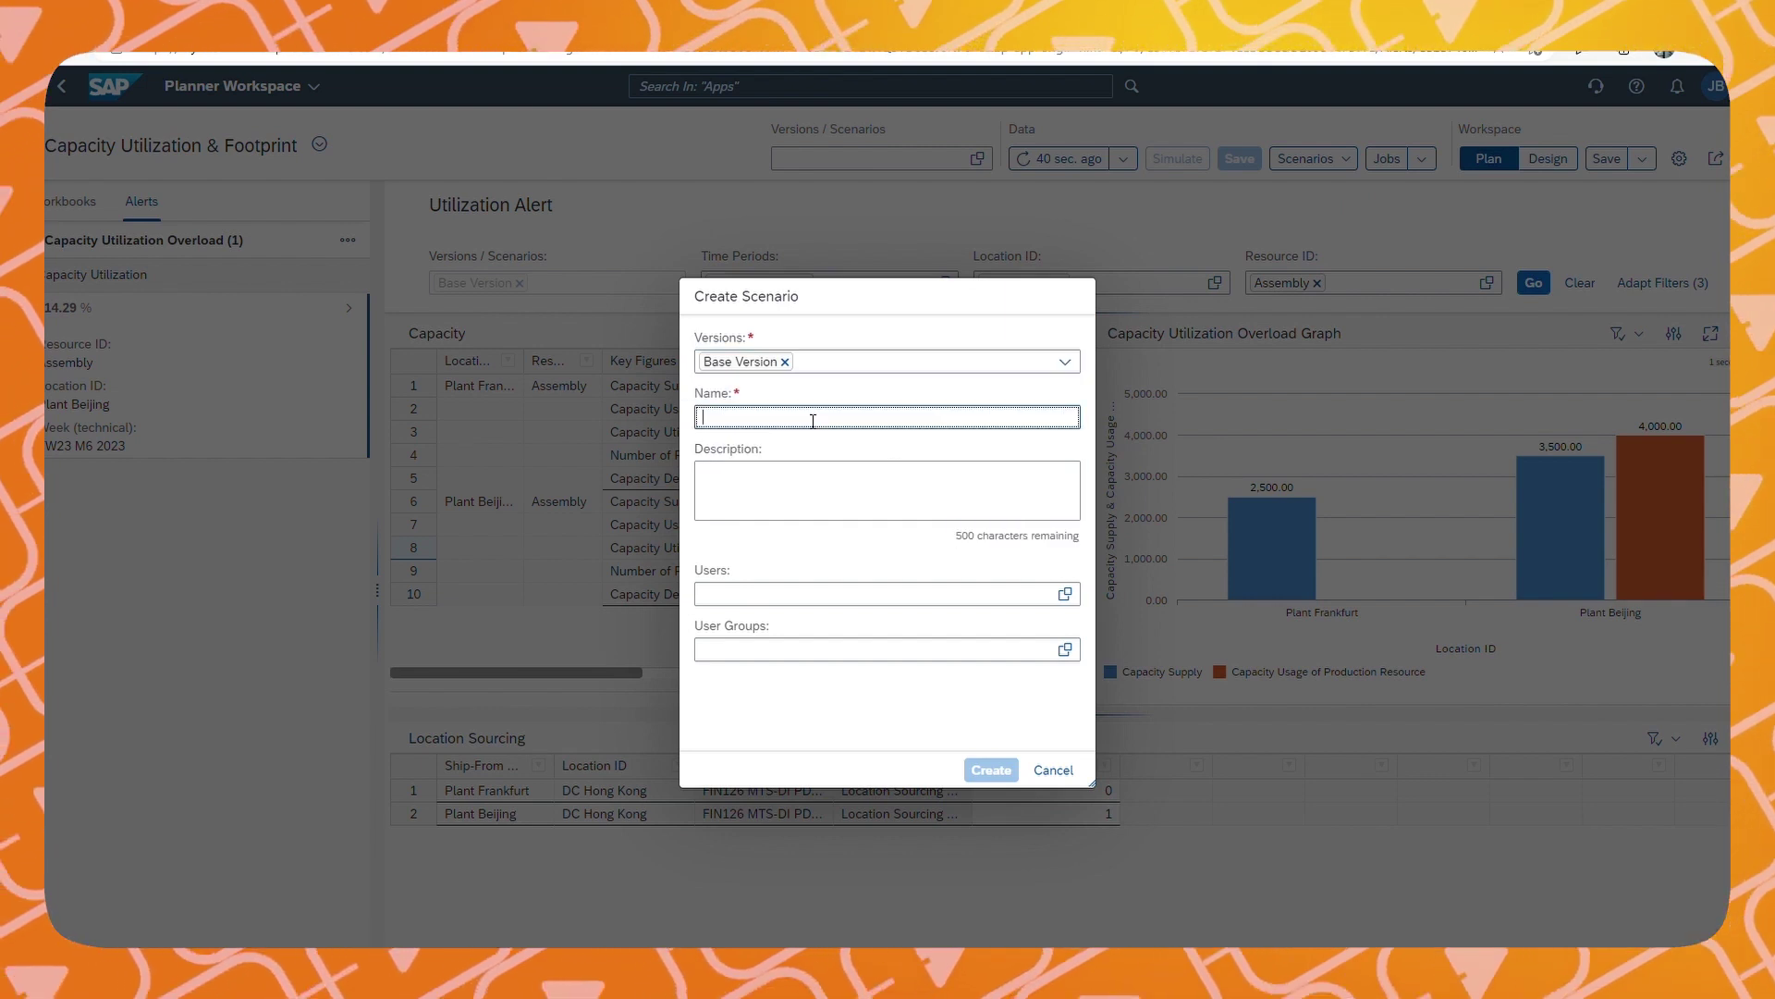
type("Capacit")
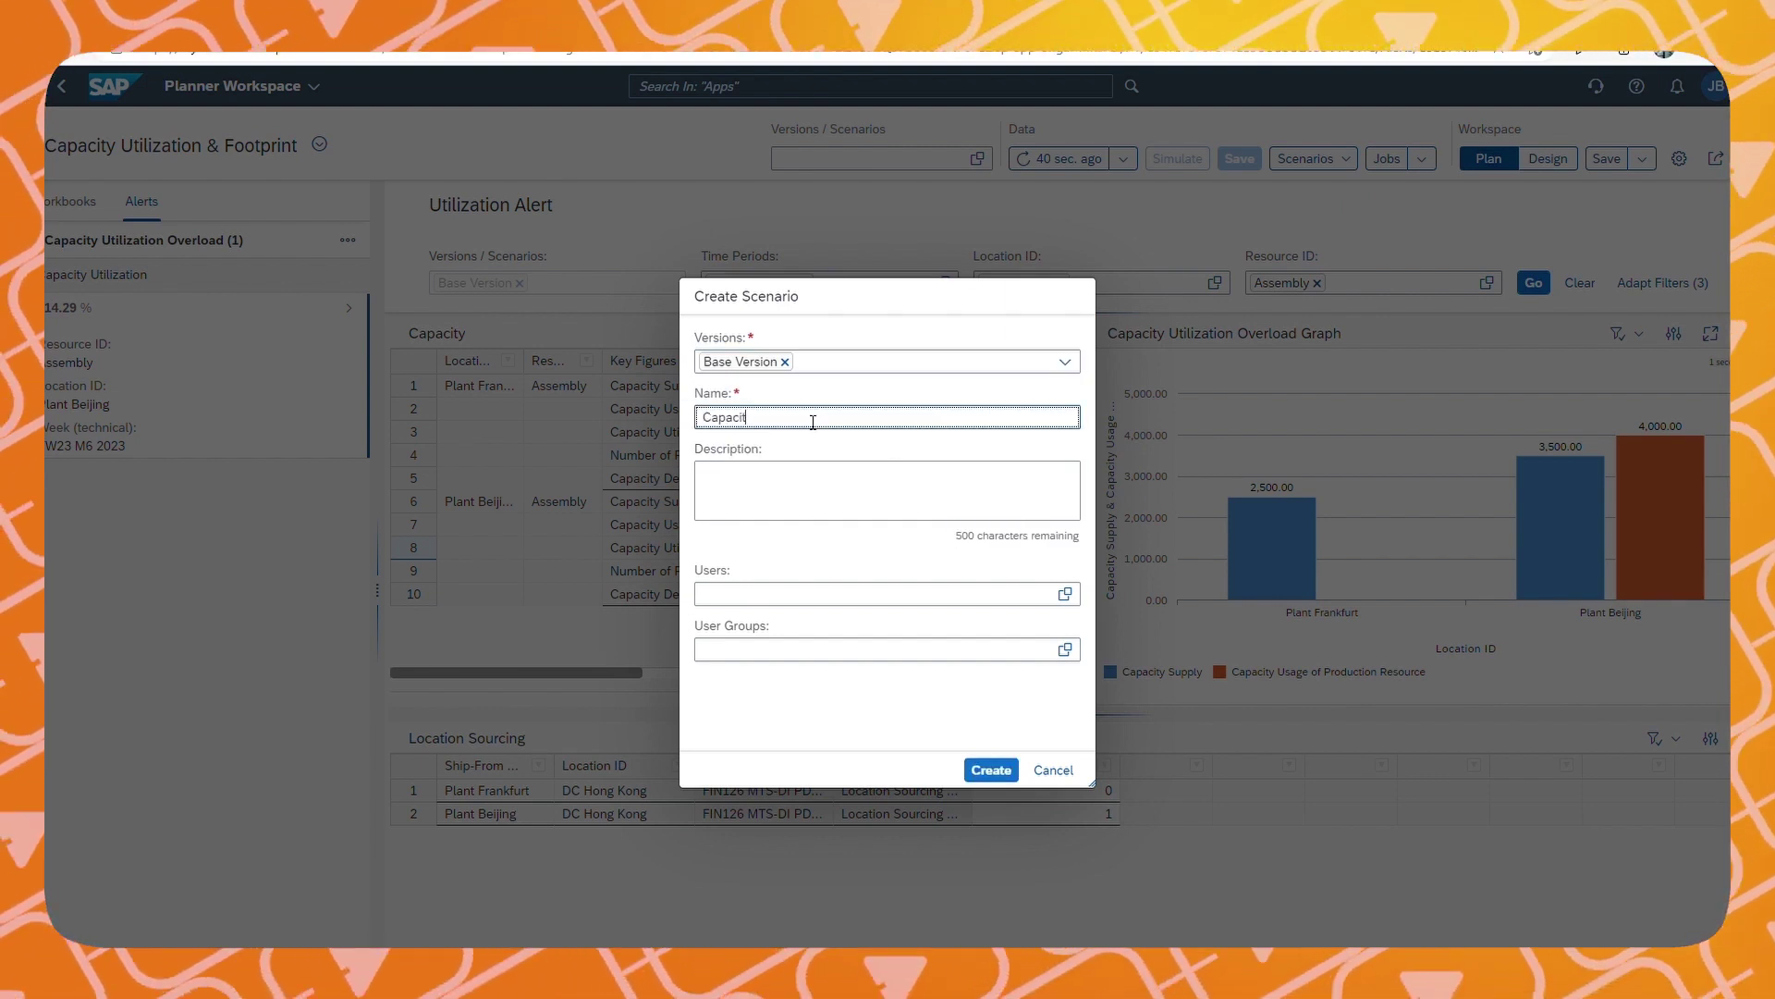
type("y issue solved")
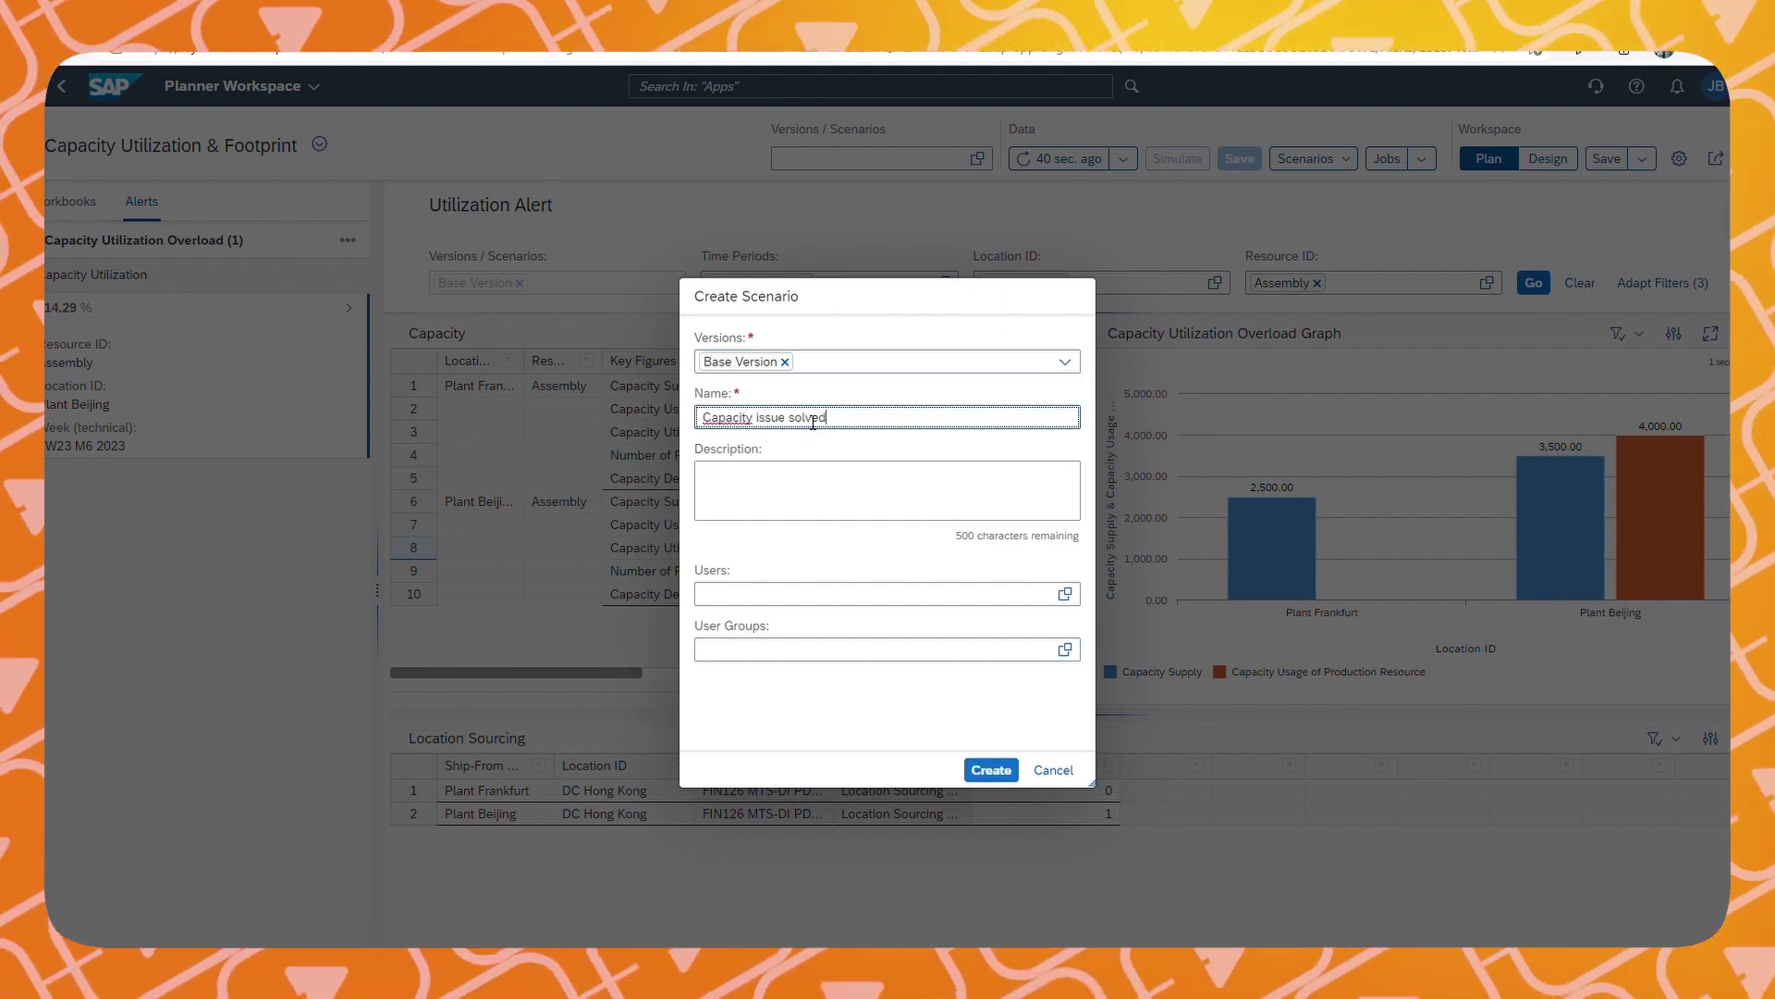
left_click(993, 772)
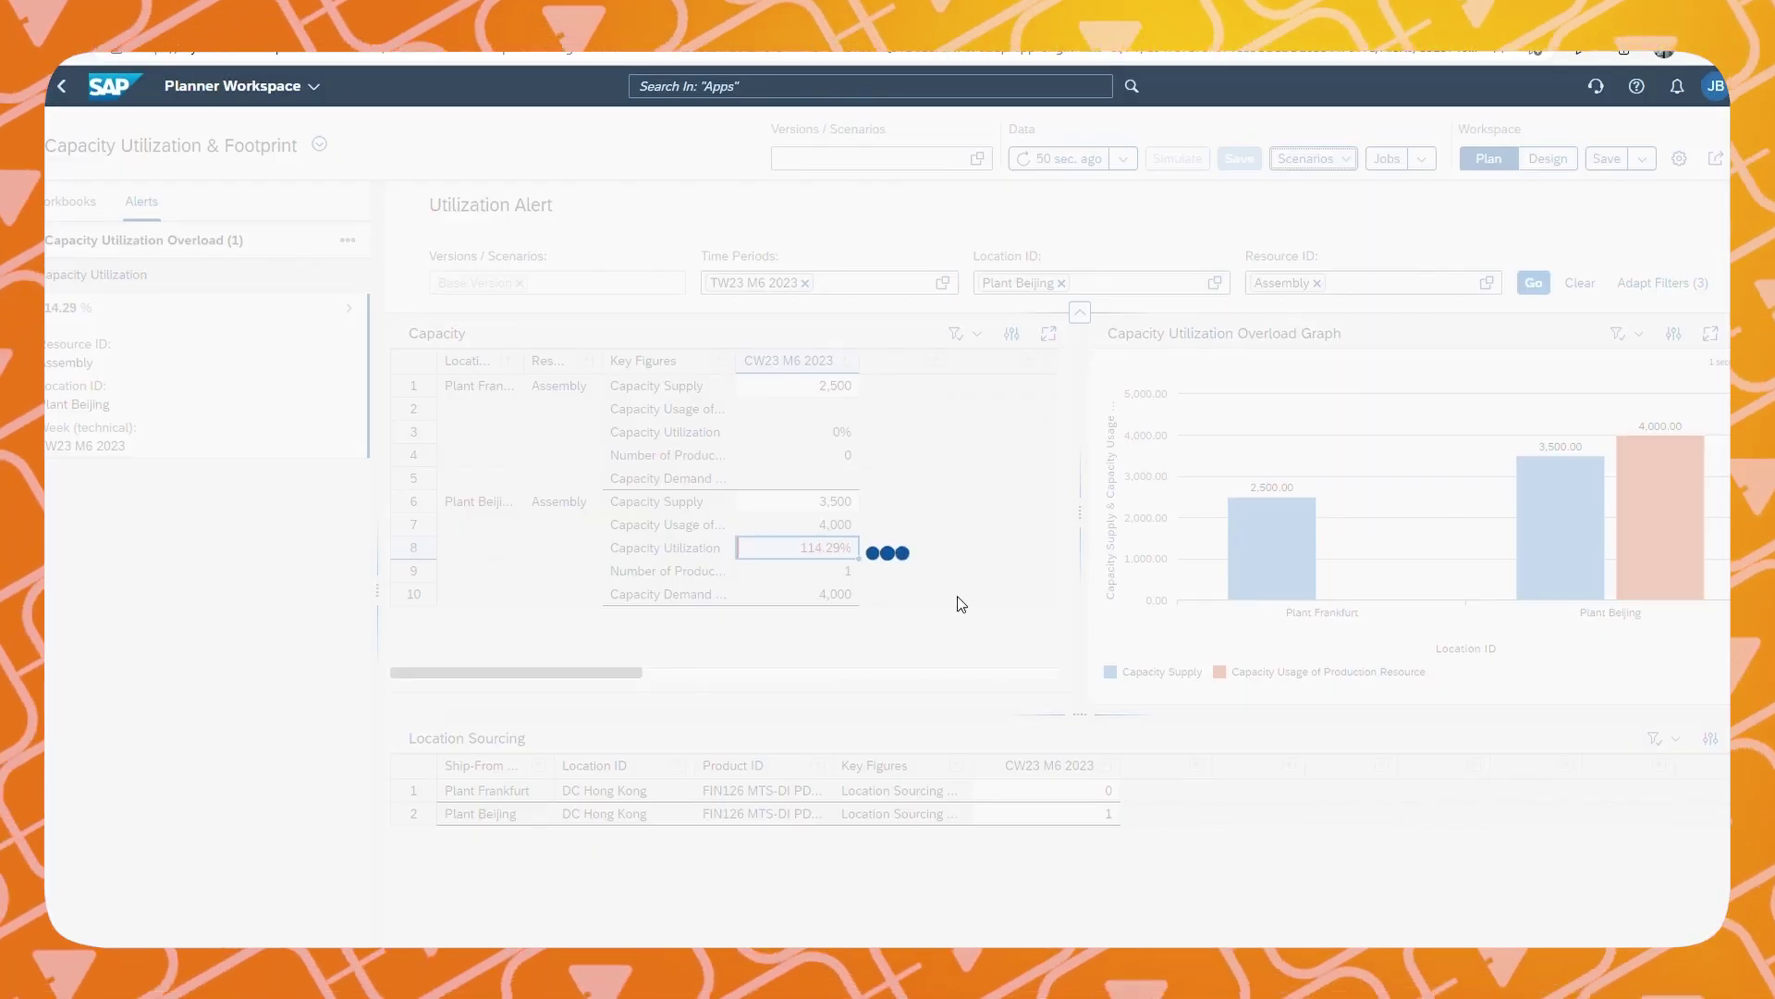
left_click(1054, 819)
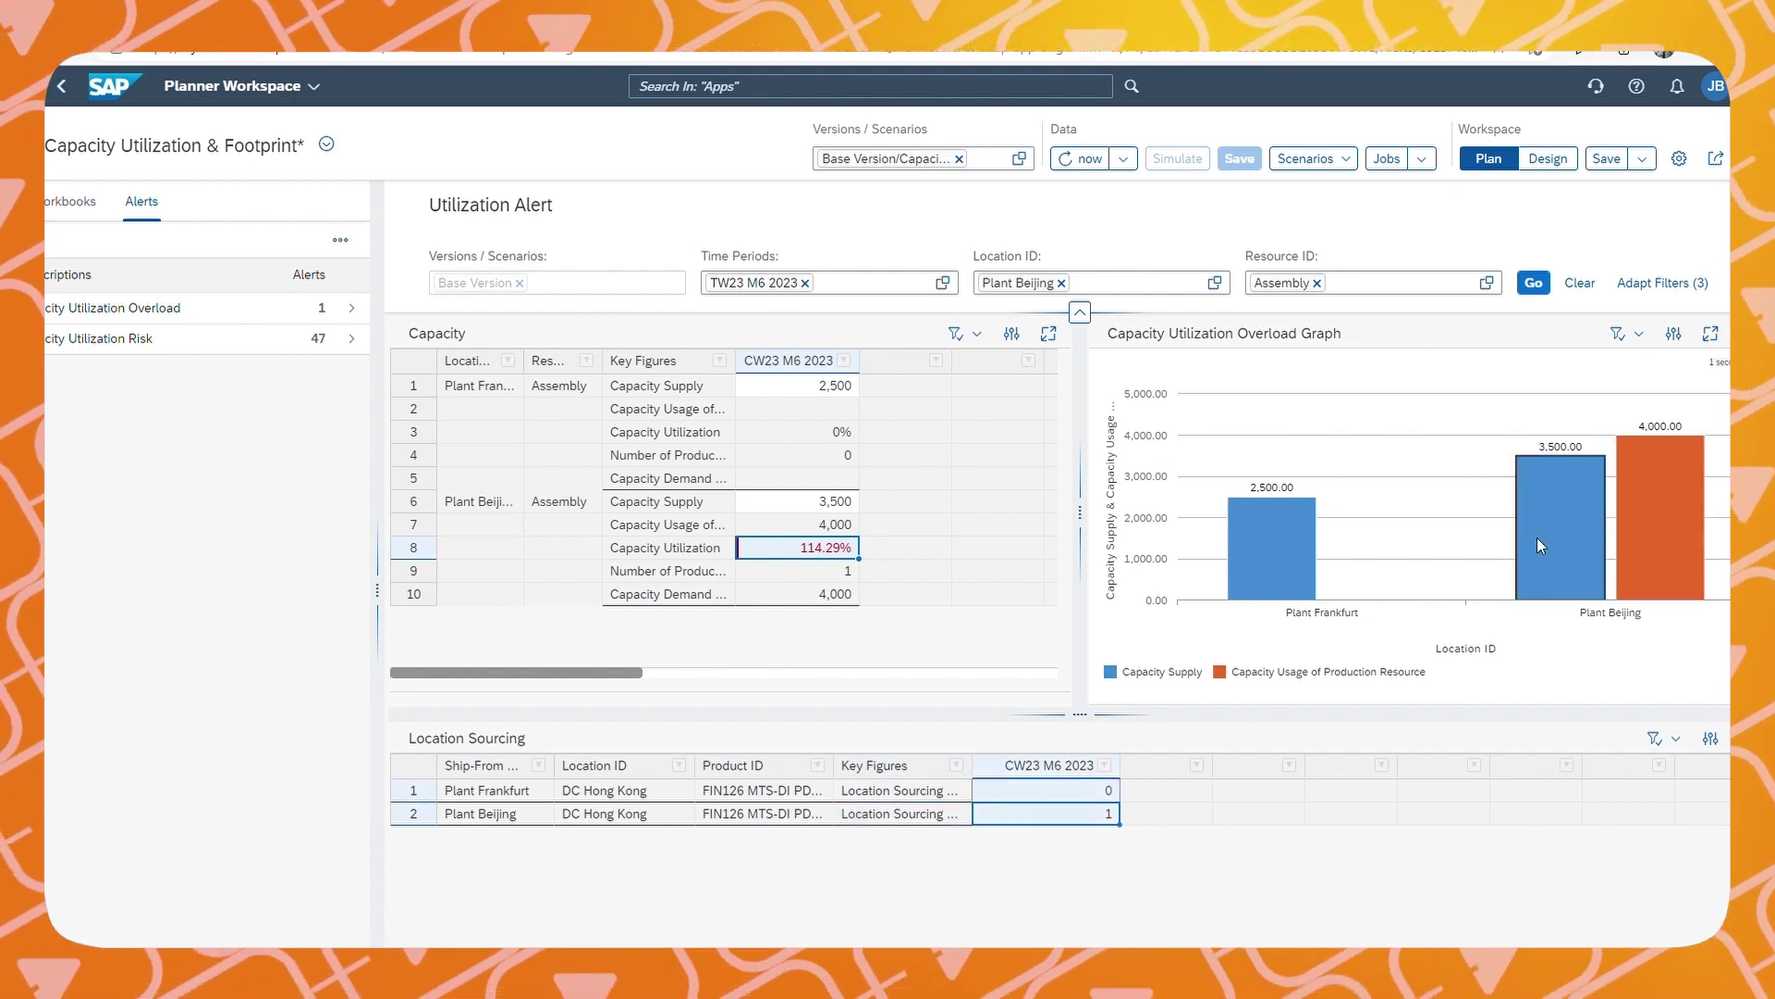
Set CW23 sourcing ratios to 0.2 for Frankfurt and 0.8 for Beijing, and save
left_click(1089, 789)
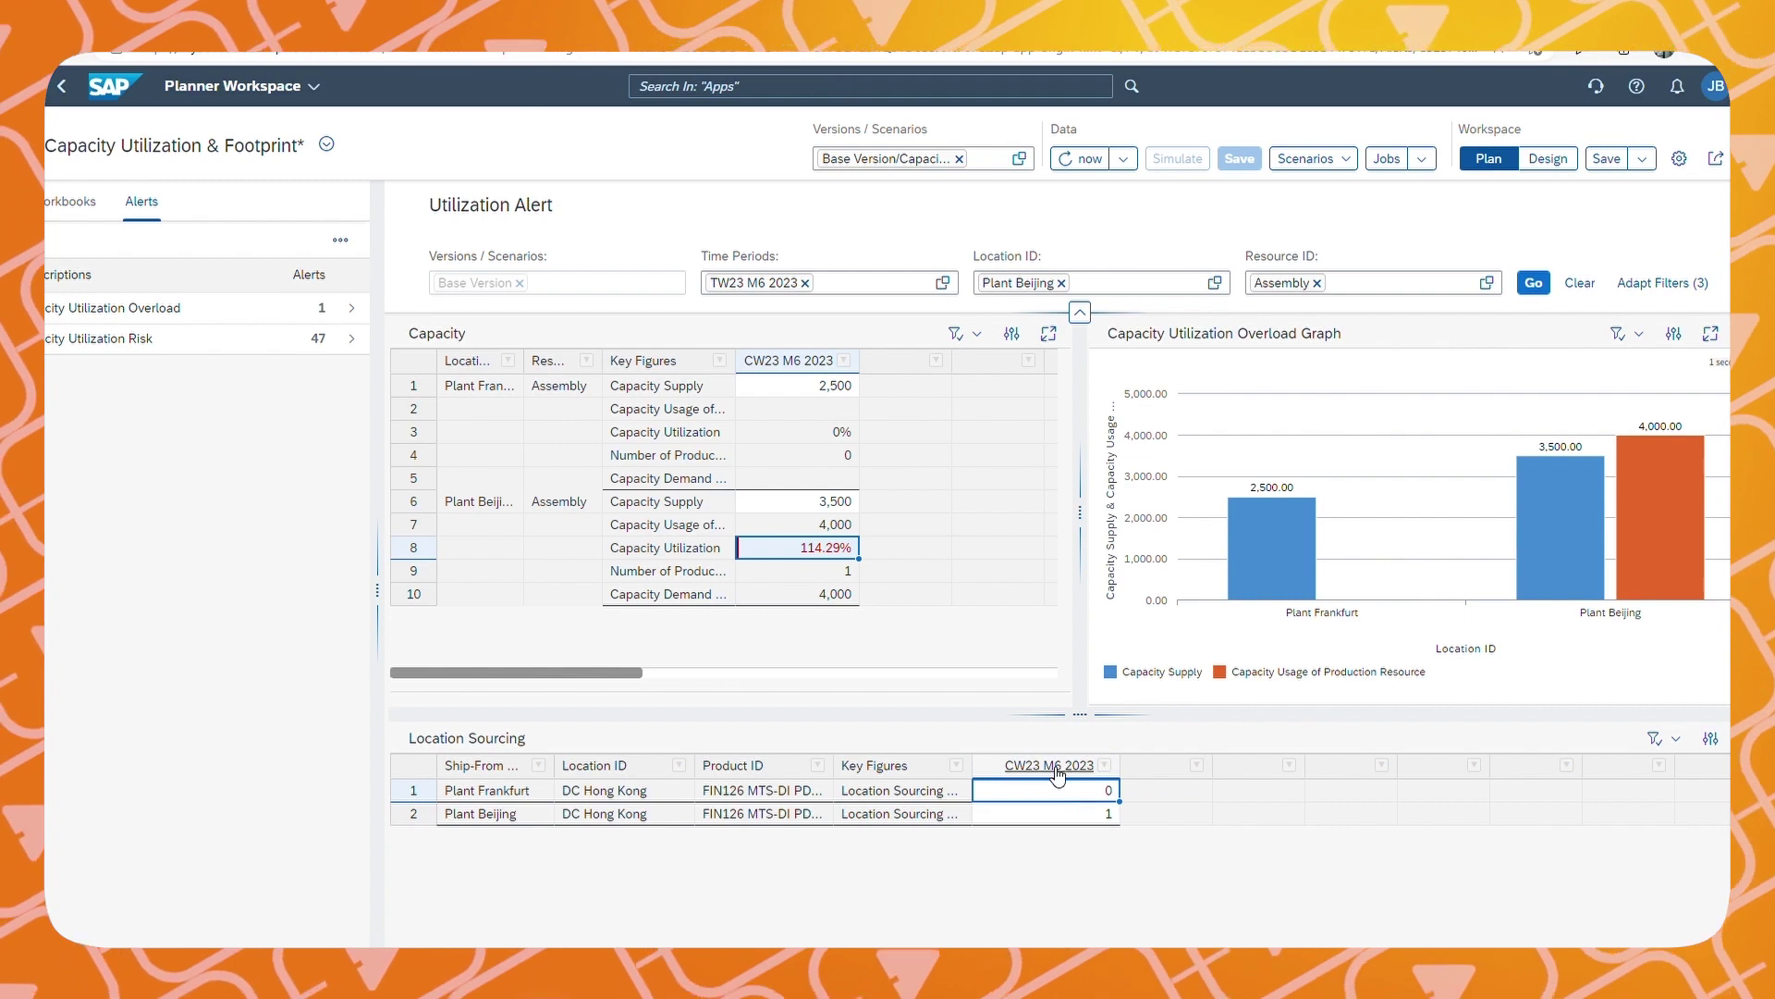
type("0.2")
key("Return")
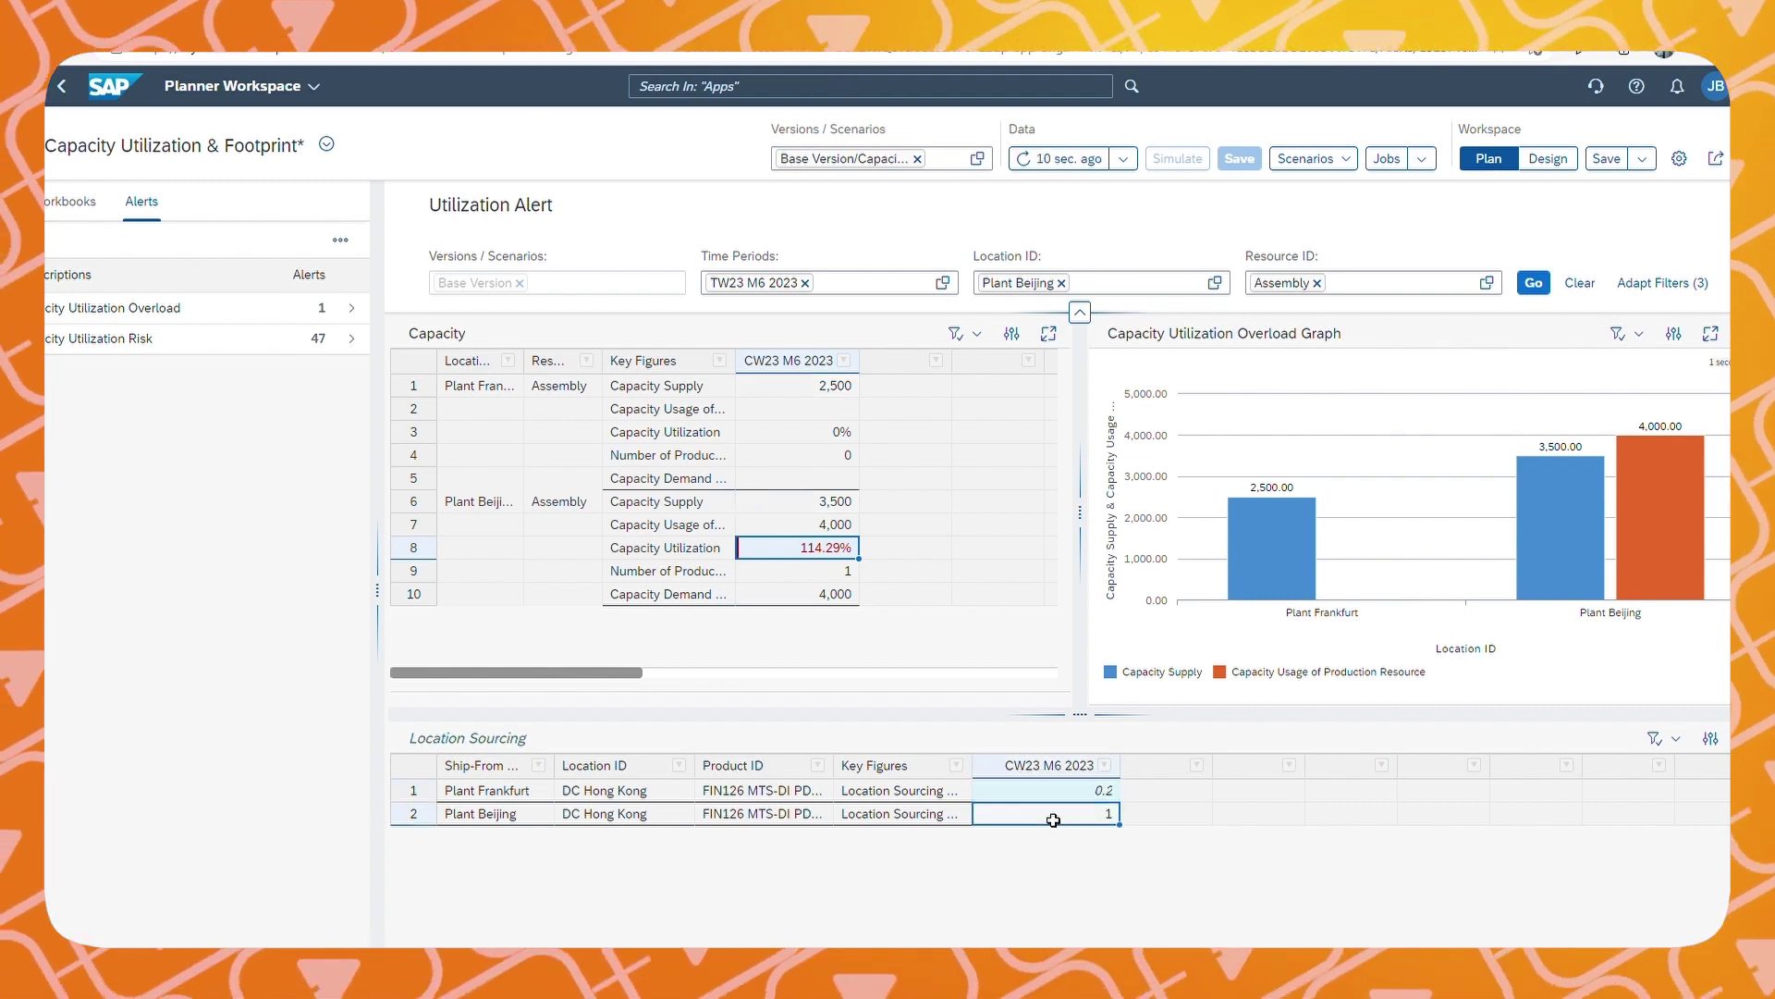
type("0.8")
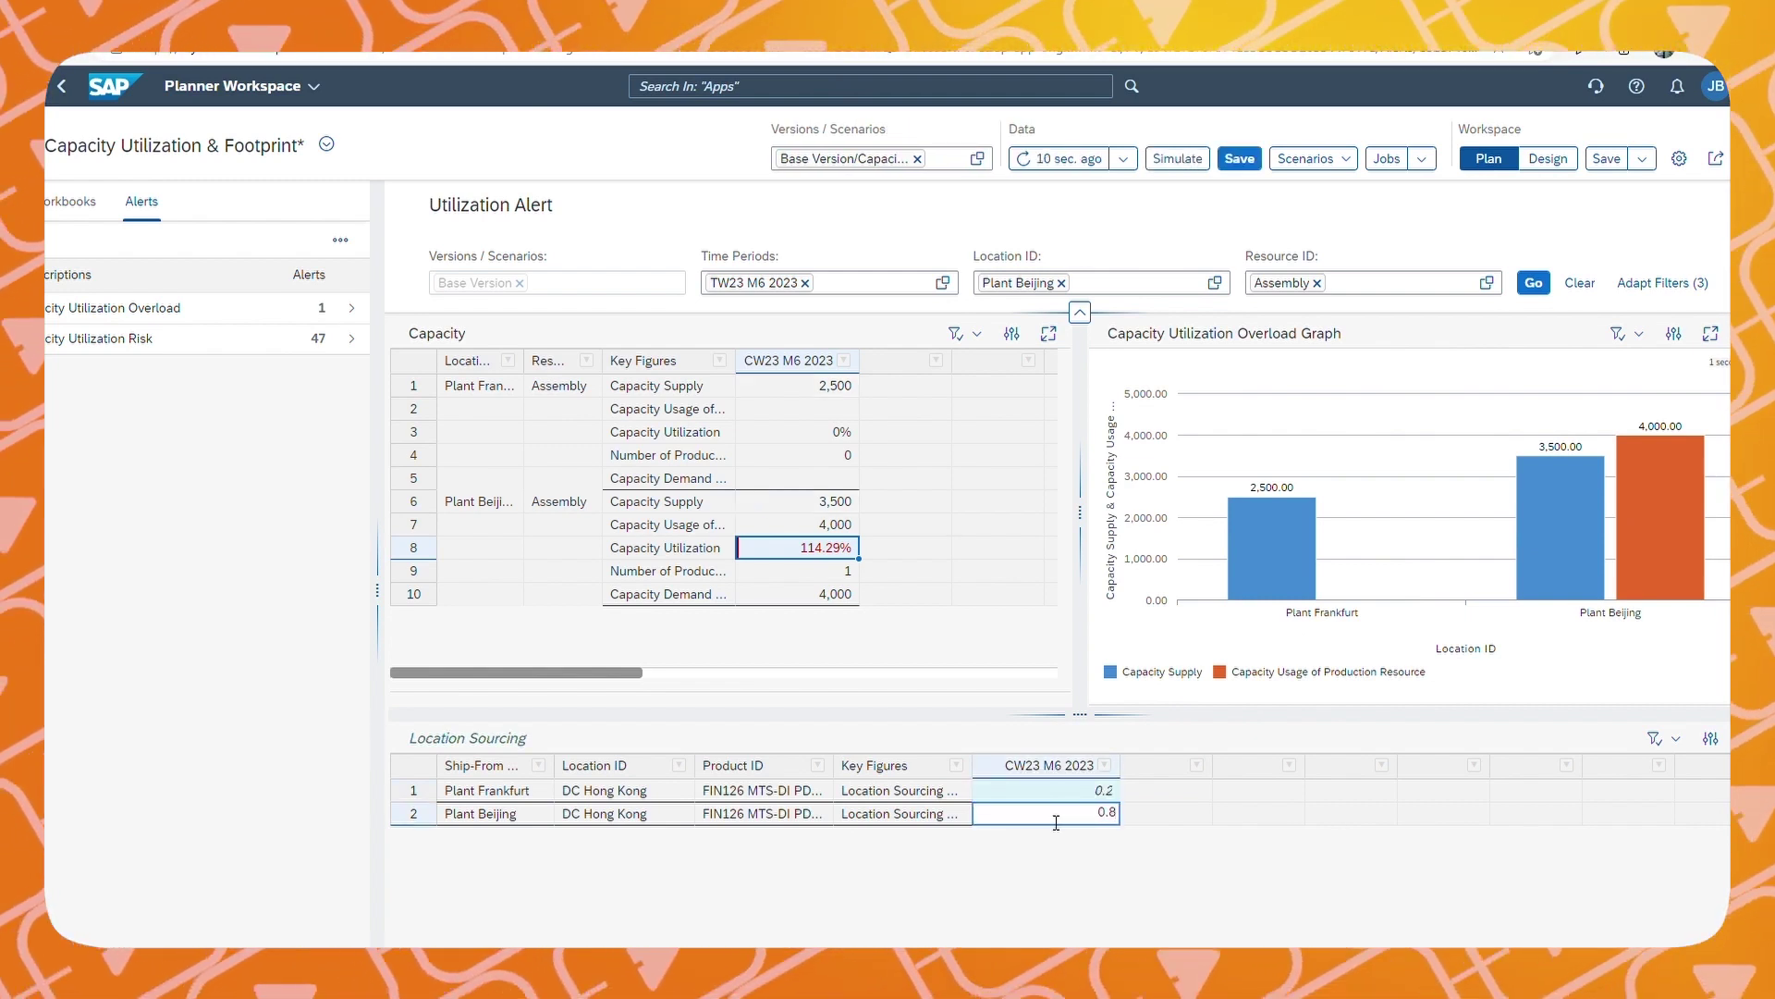
key("Return")
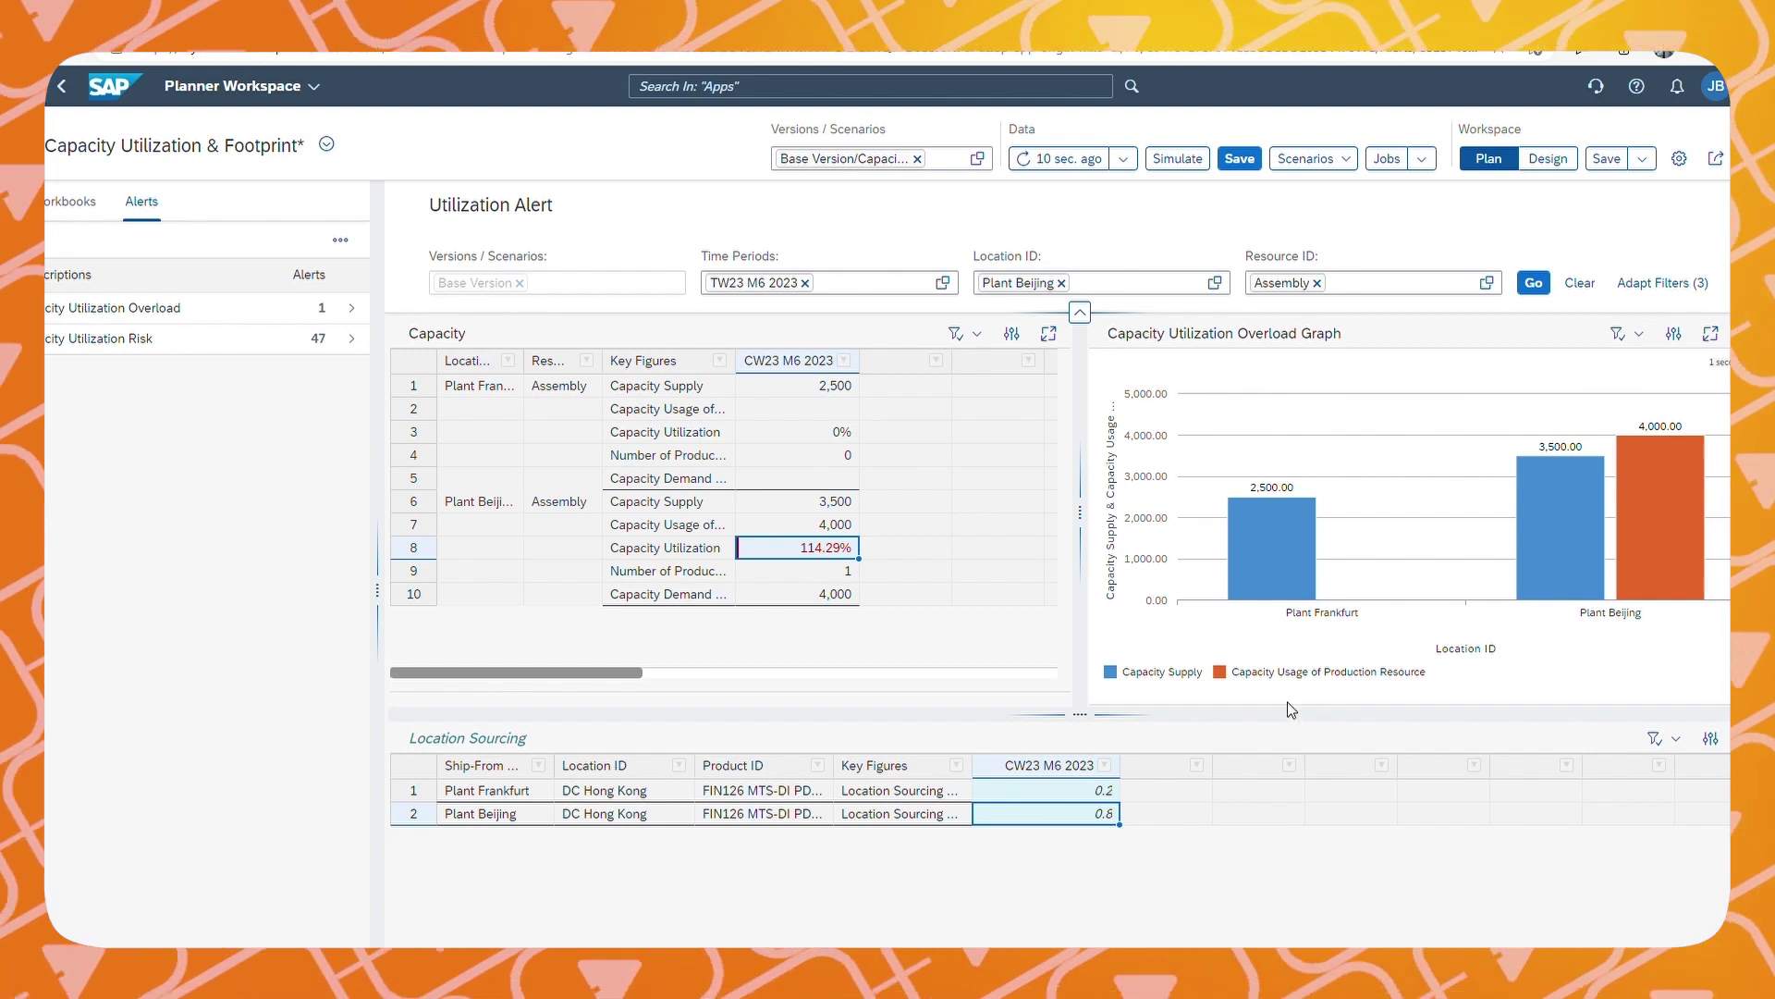
left_click(1239, 159)
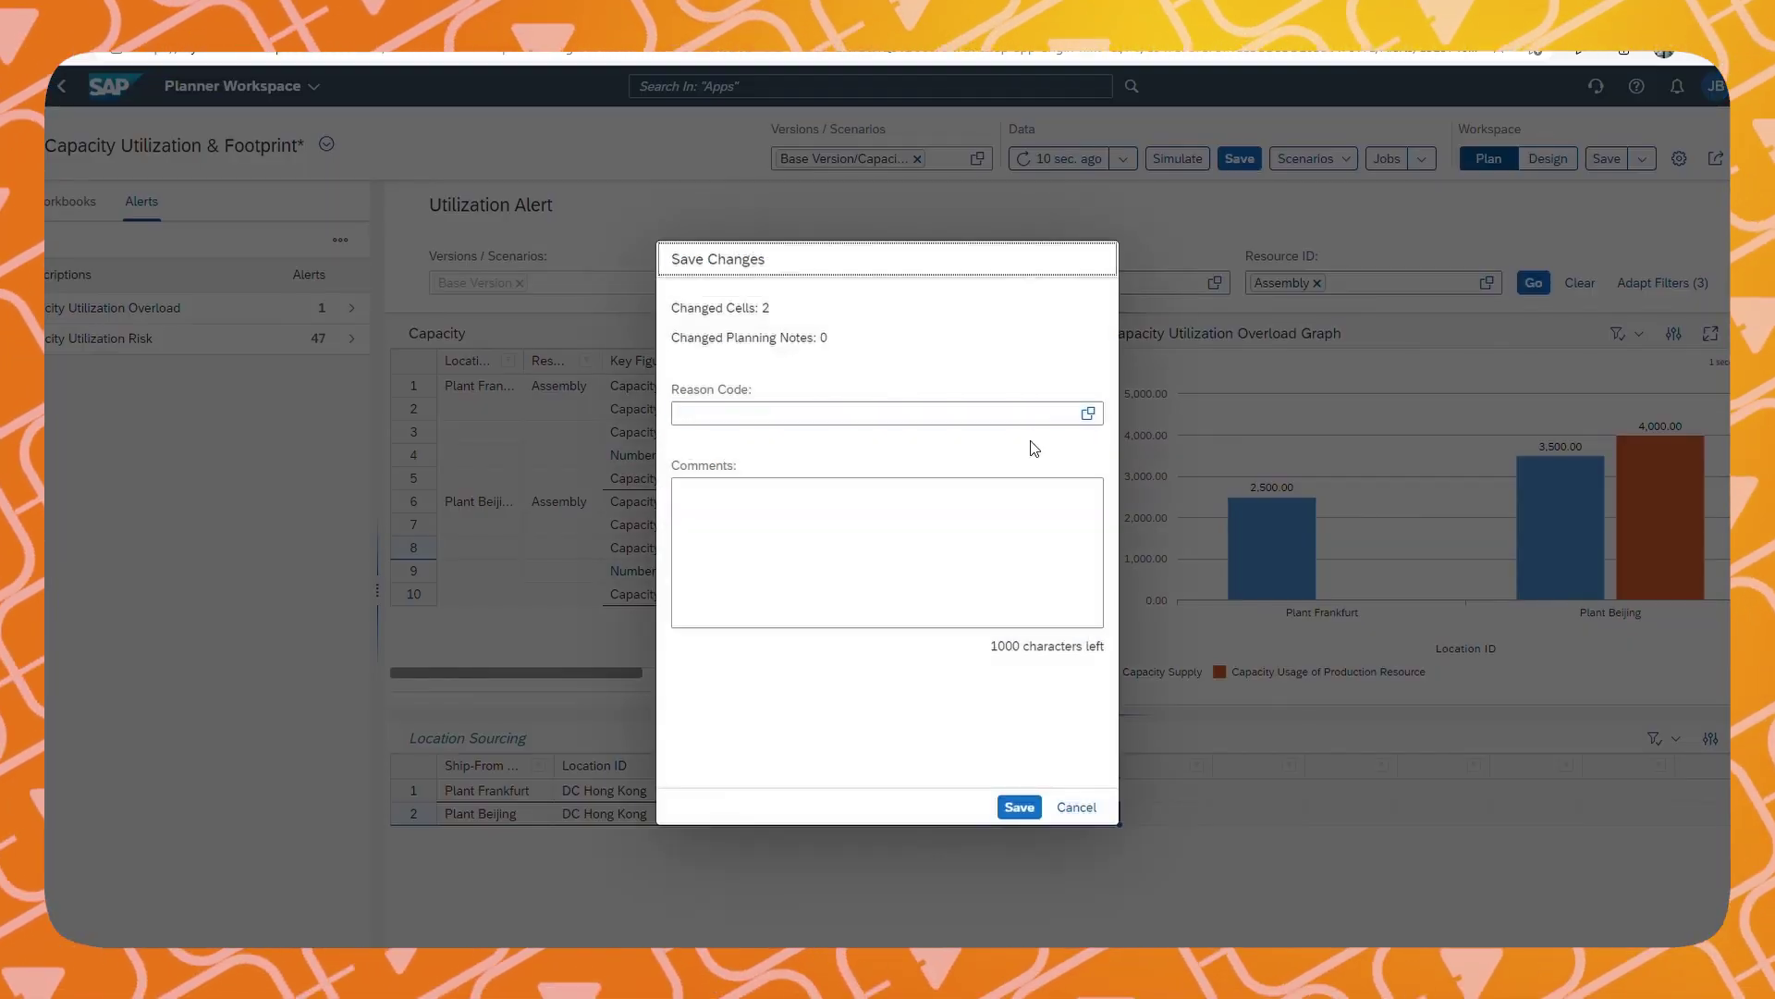
left_click(1020, 810)
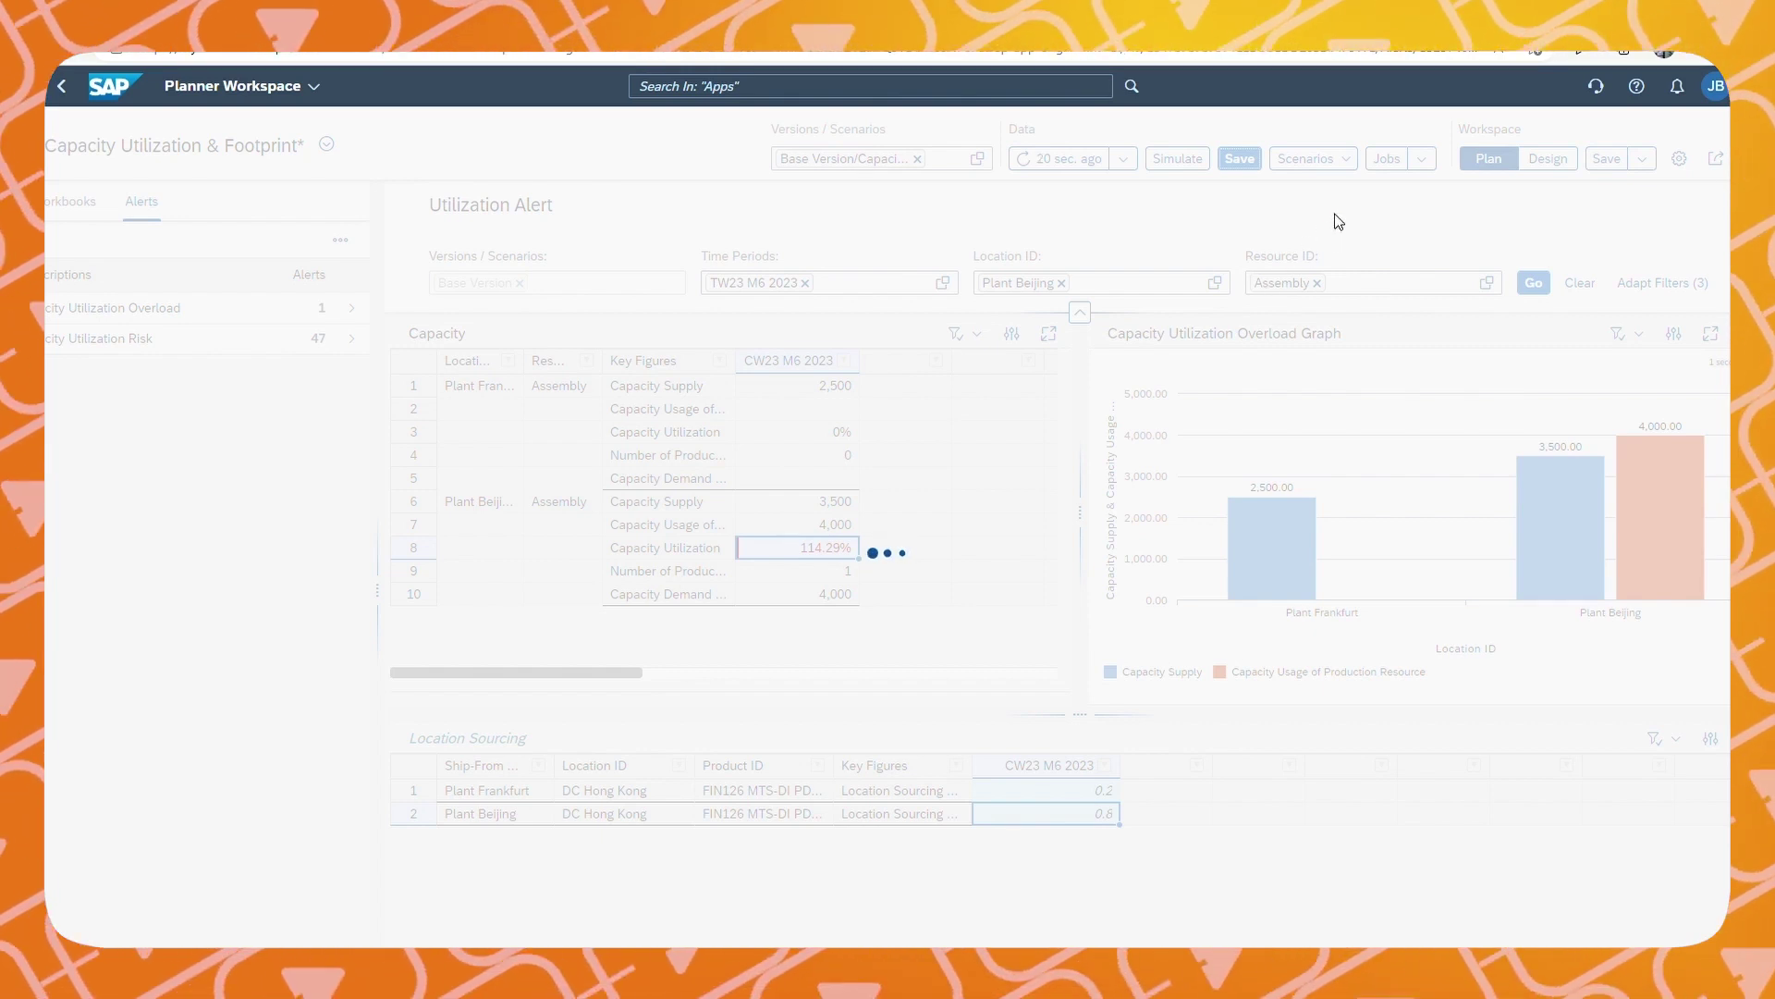
Run the S&OP Heuristic 01 job on scenario 'Capacity issue solved', version Base Version
left_click(1422, 160)
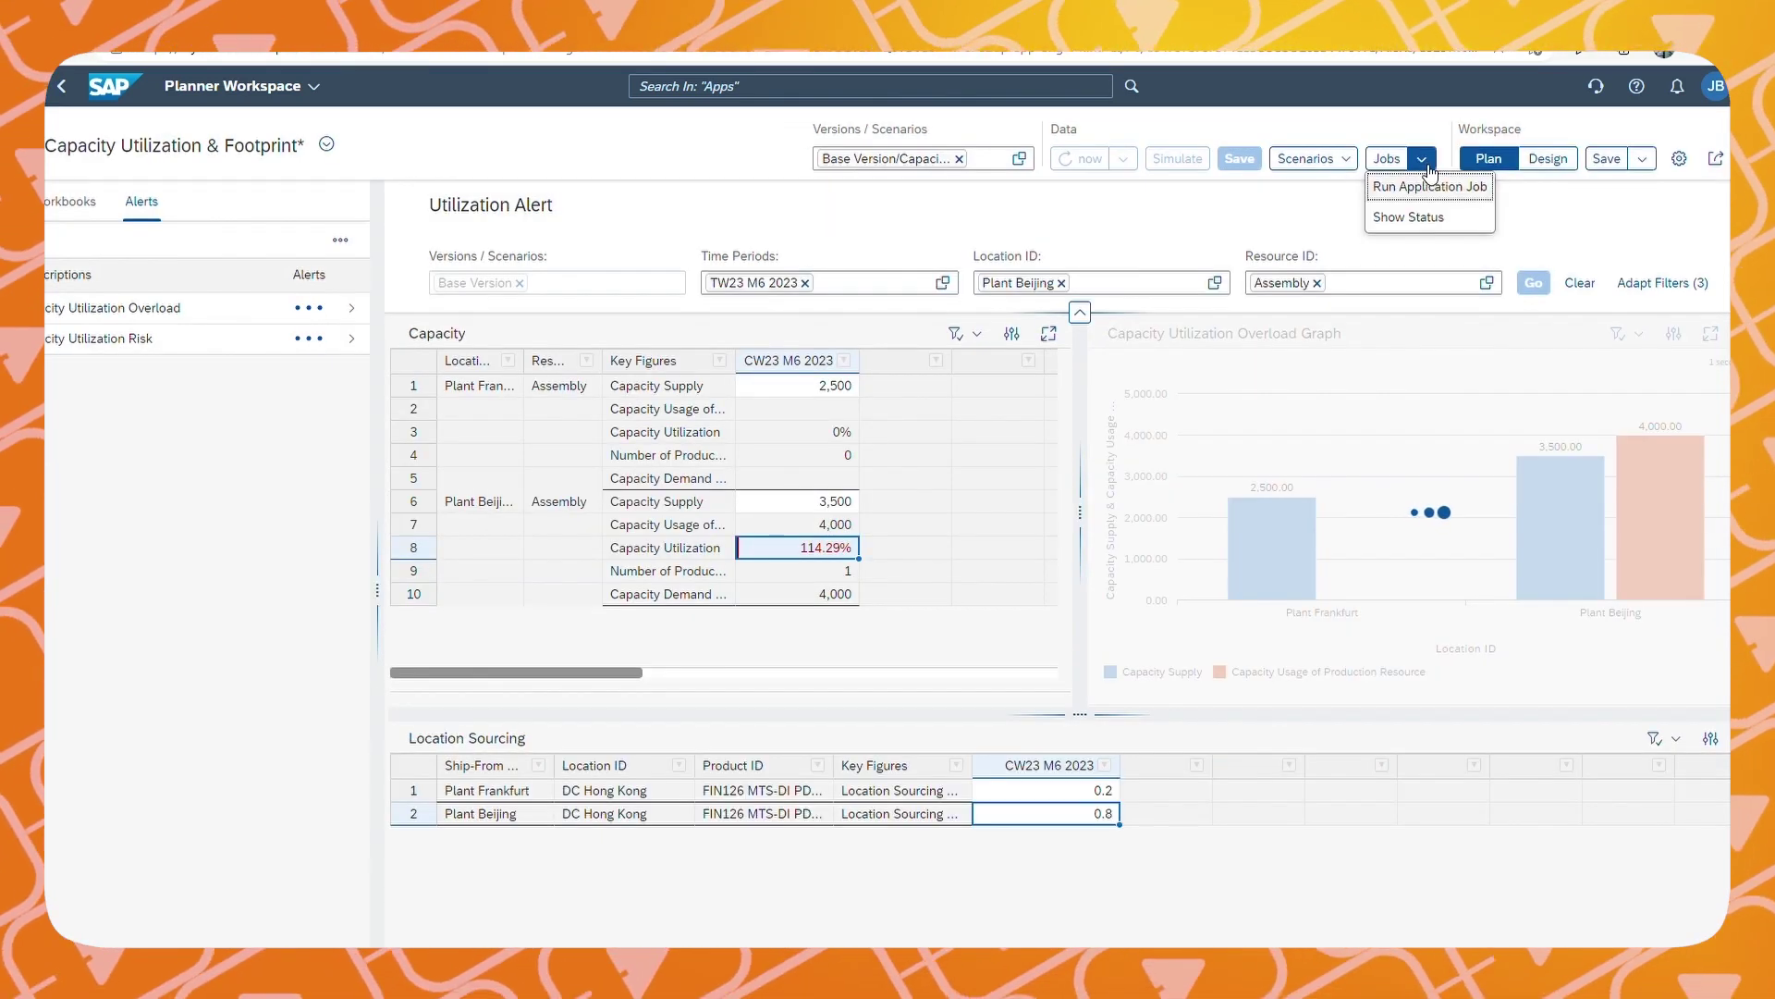
left_click(1443, 189)
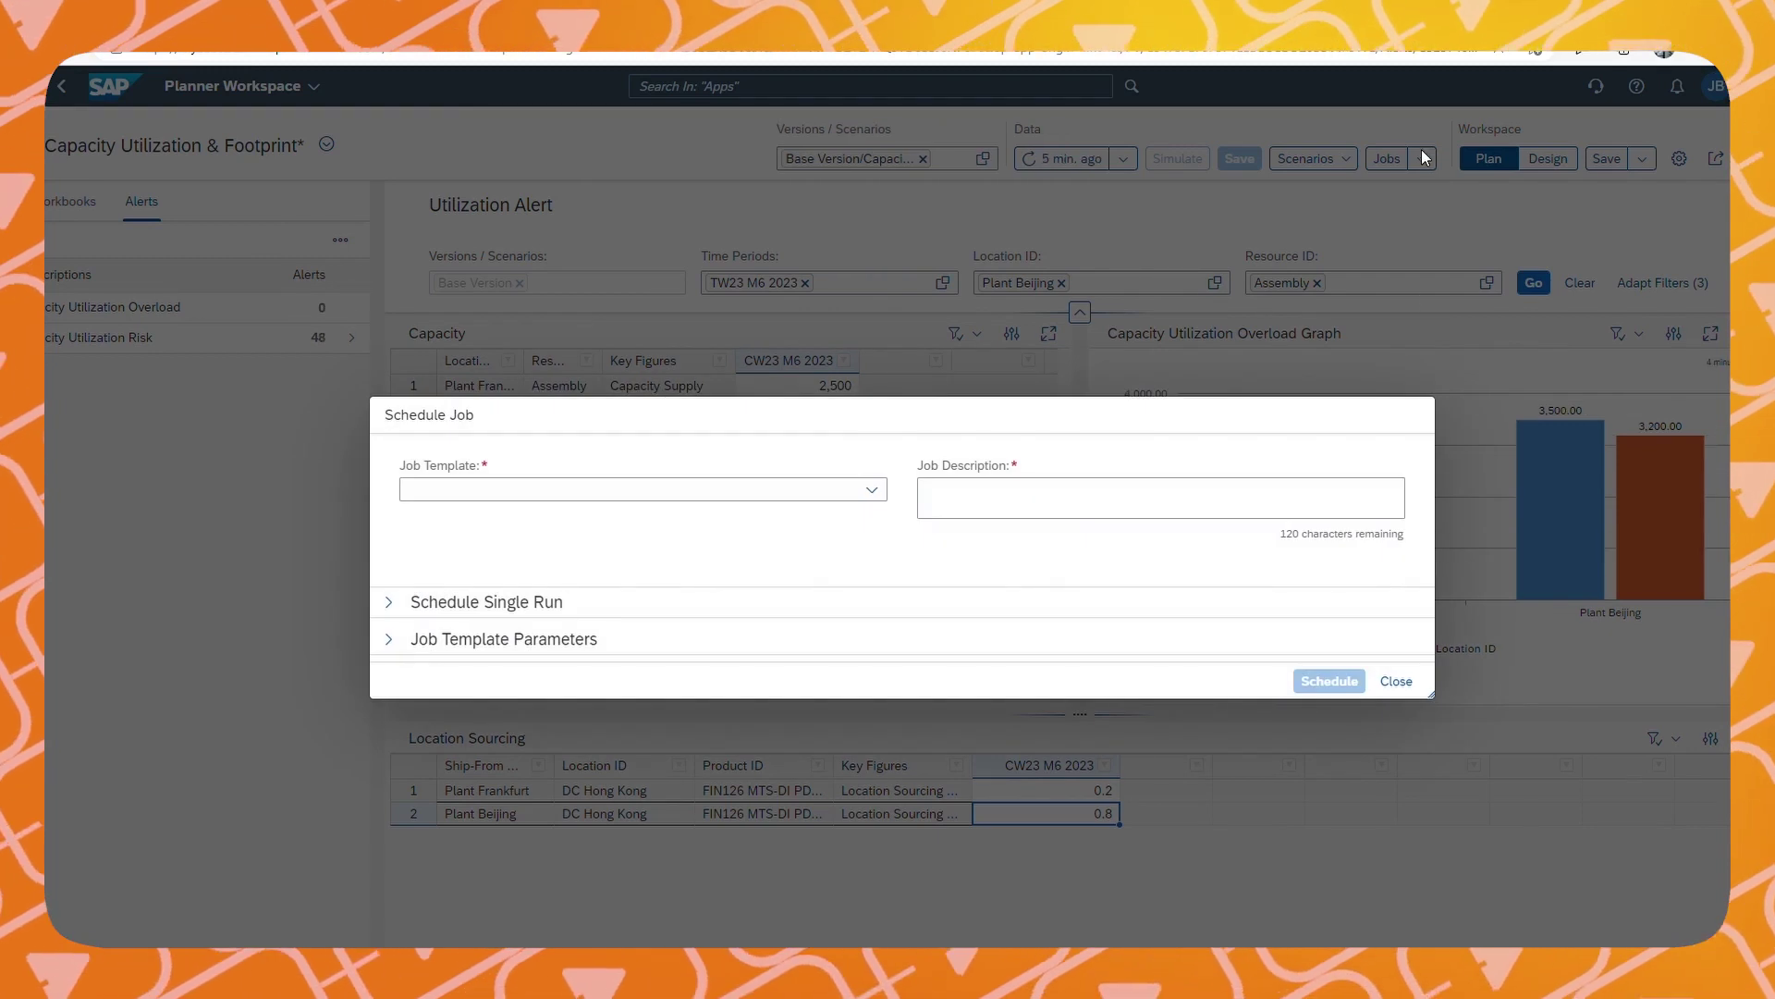
left_click(879, 496)
left_click(751, 518)
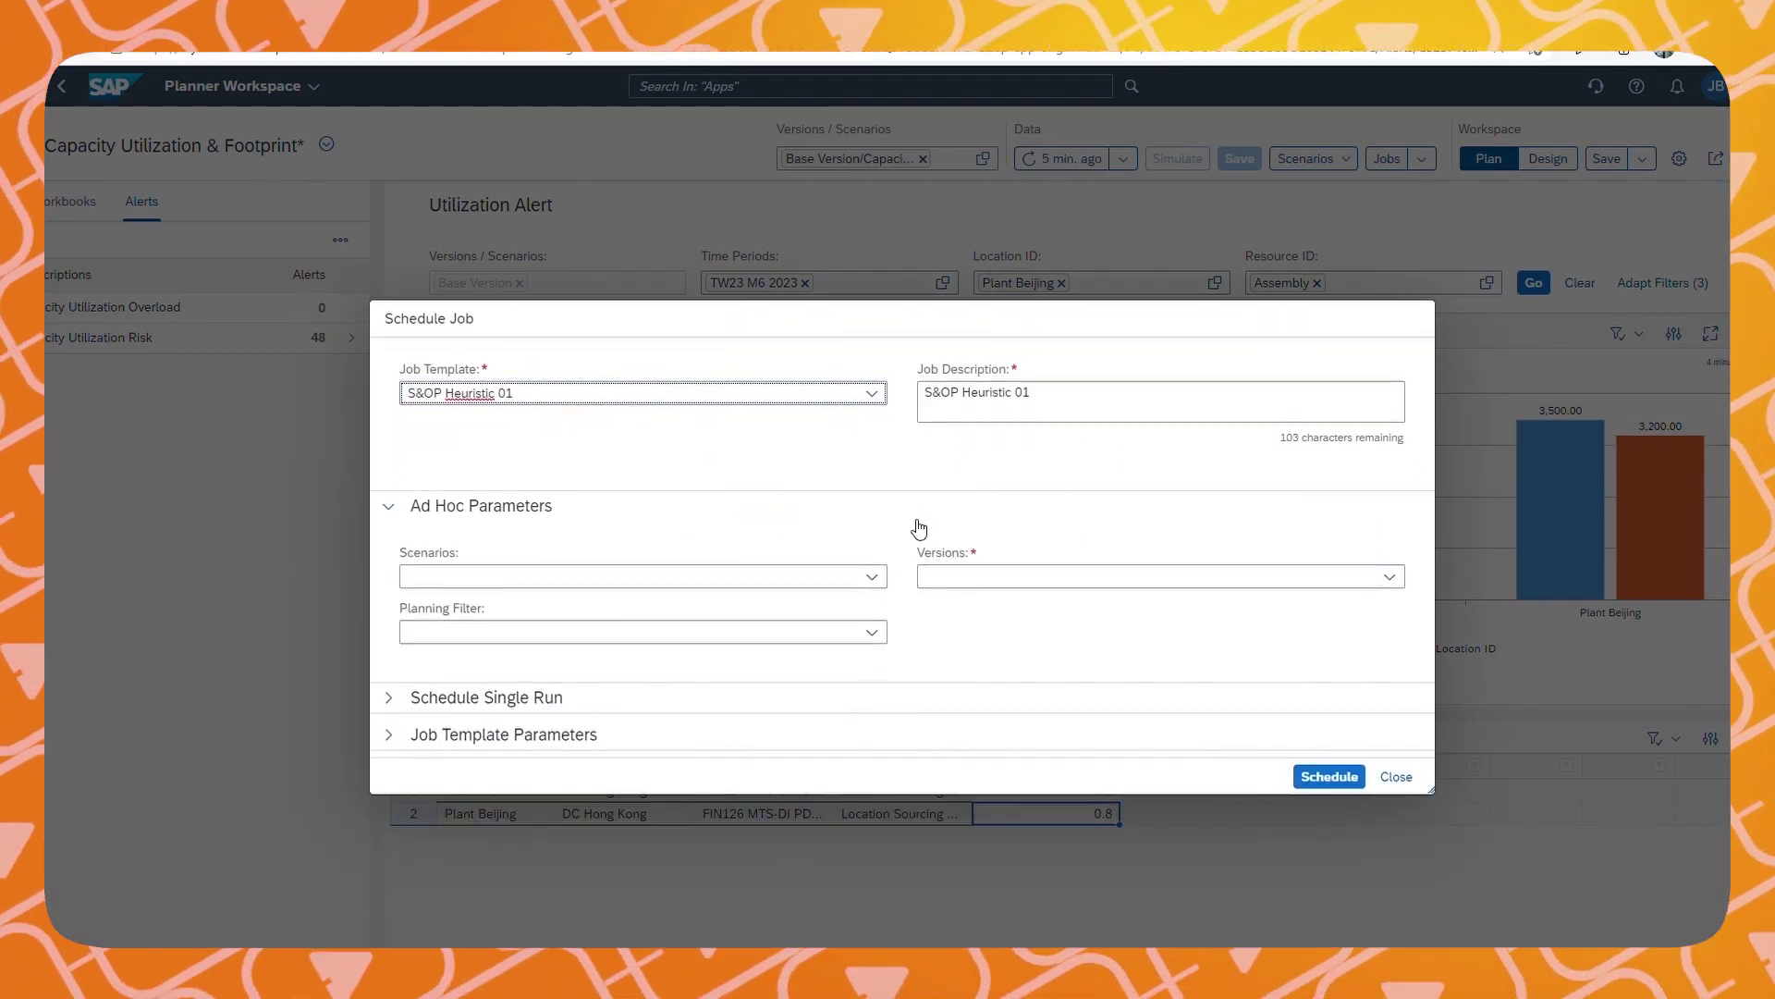
left_click(871, 576)
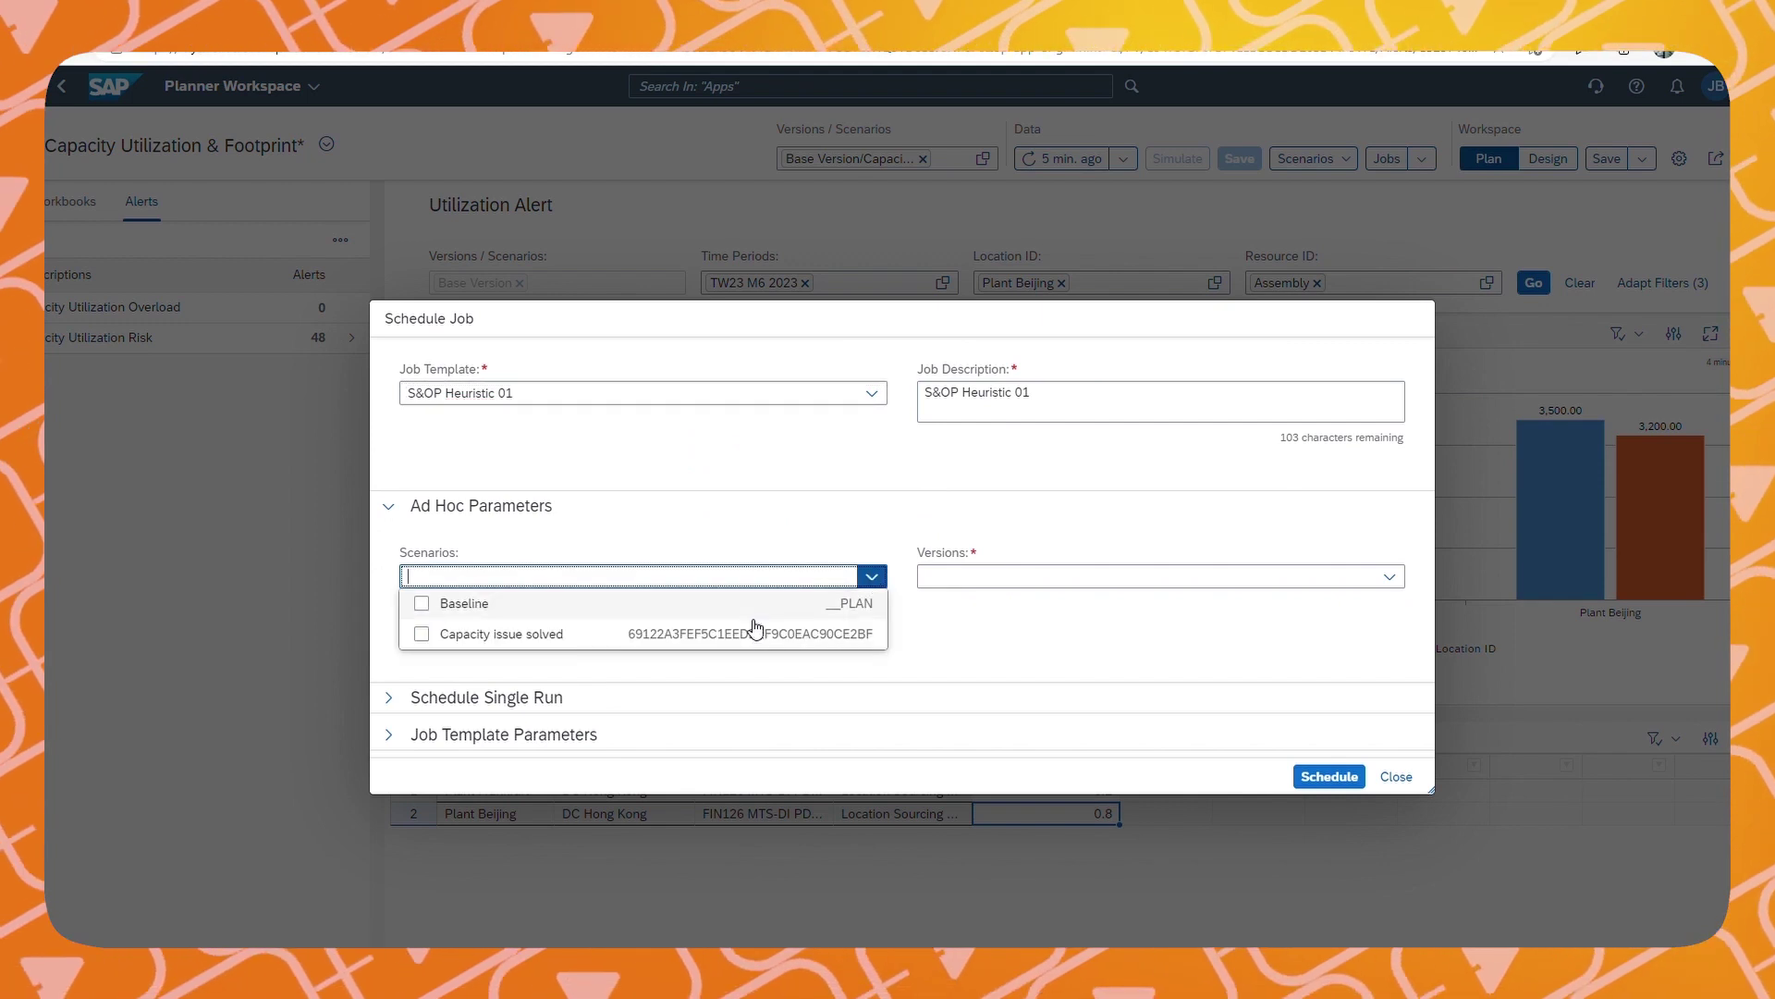
left_click(581, 635)
left_click(1389, 576)
left_click(1295, 605)
left_click(1328, 776)
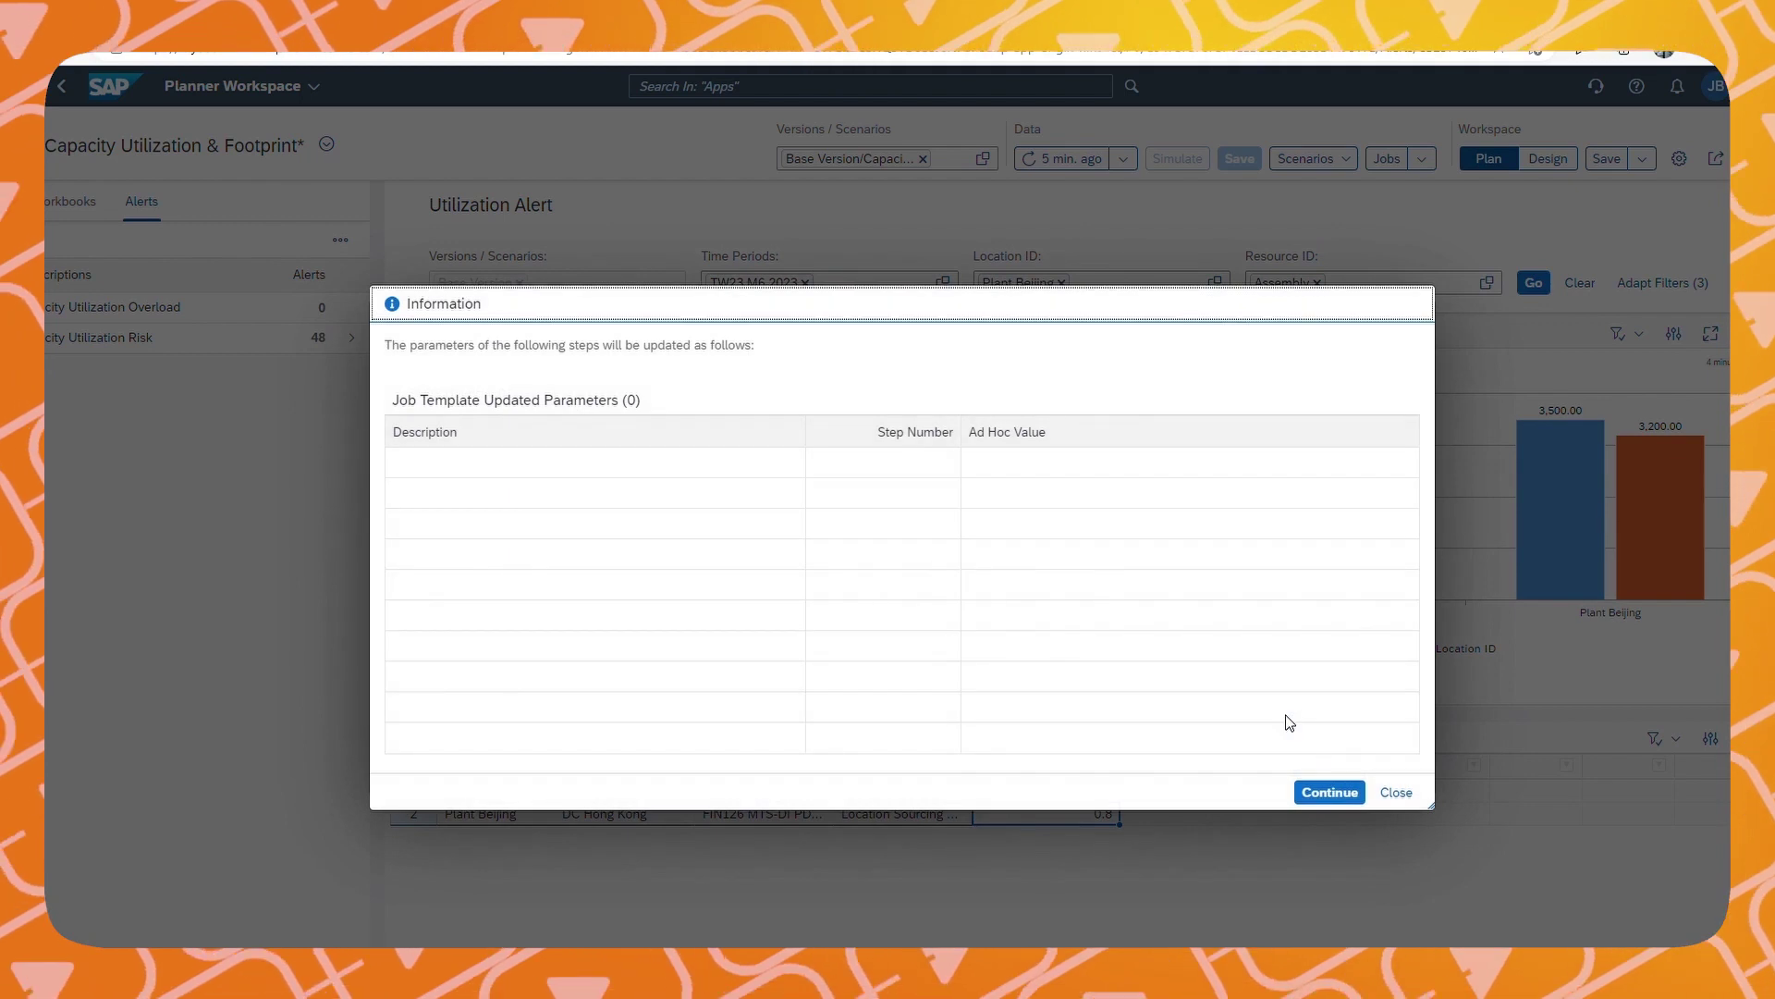
left_click(1329, 792)
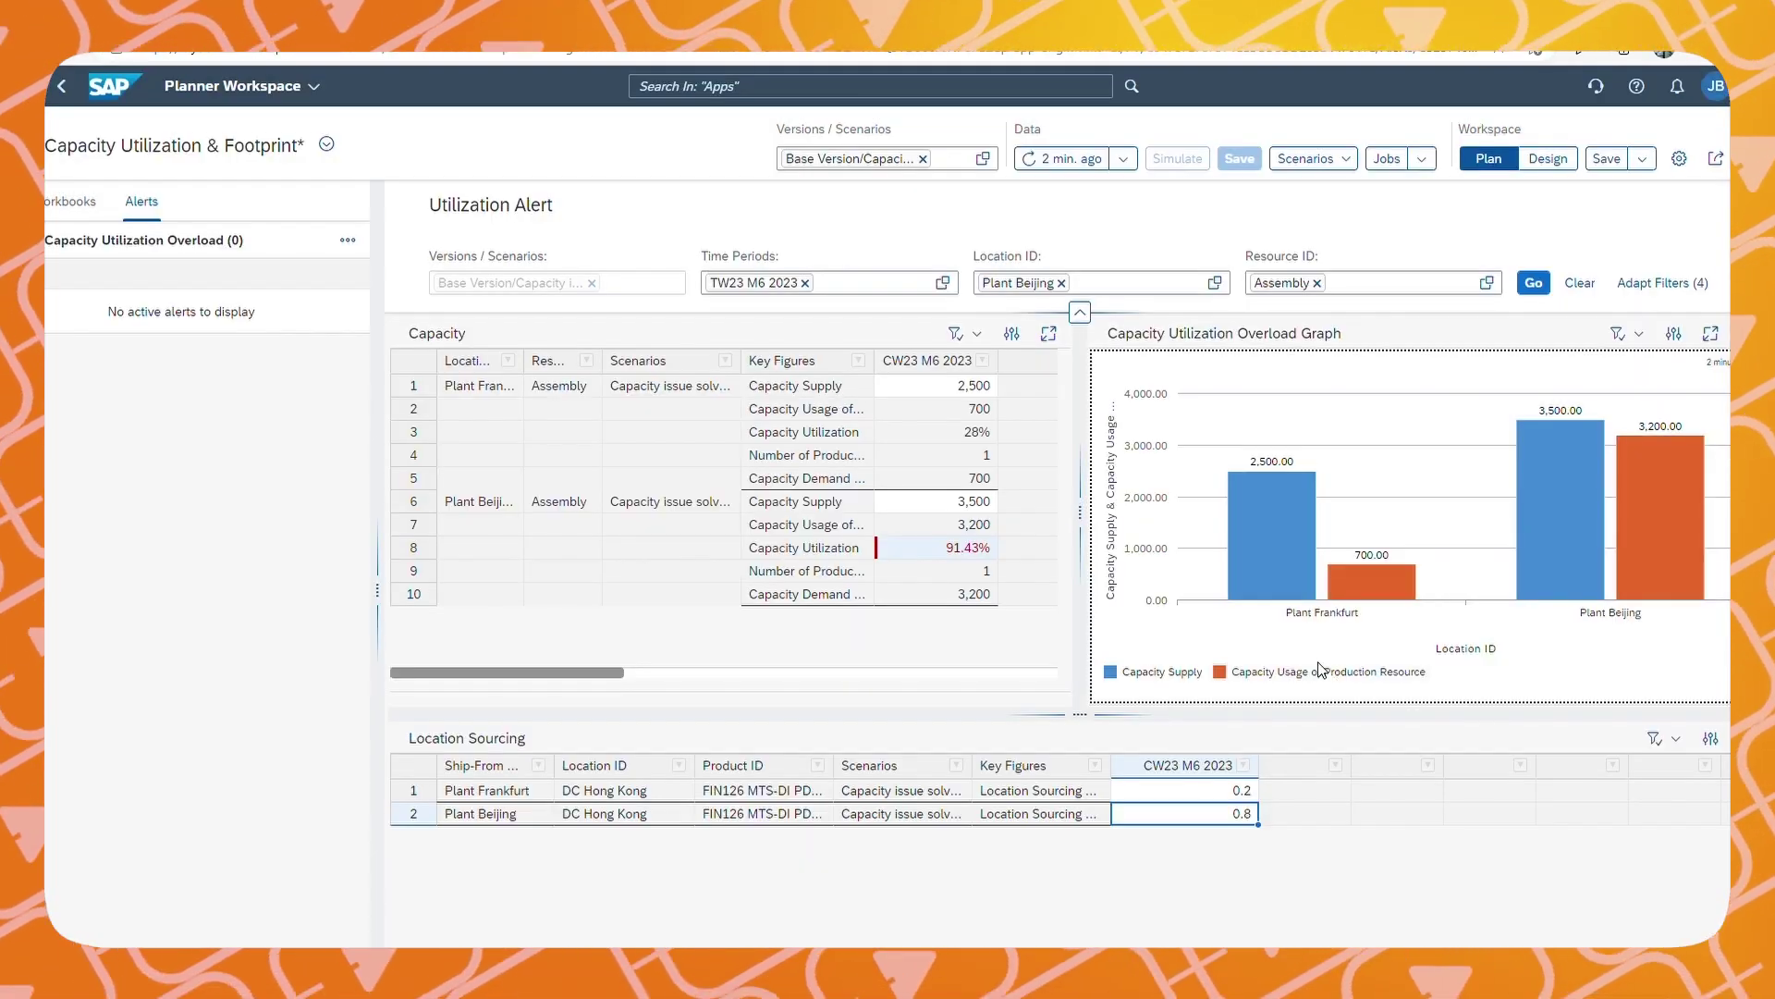
Refresh the data to see Beijing Assembly at 91.43%, then show the workbook list
left_click(1052, 160)
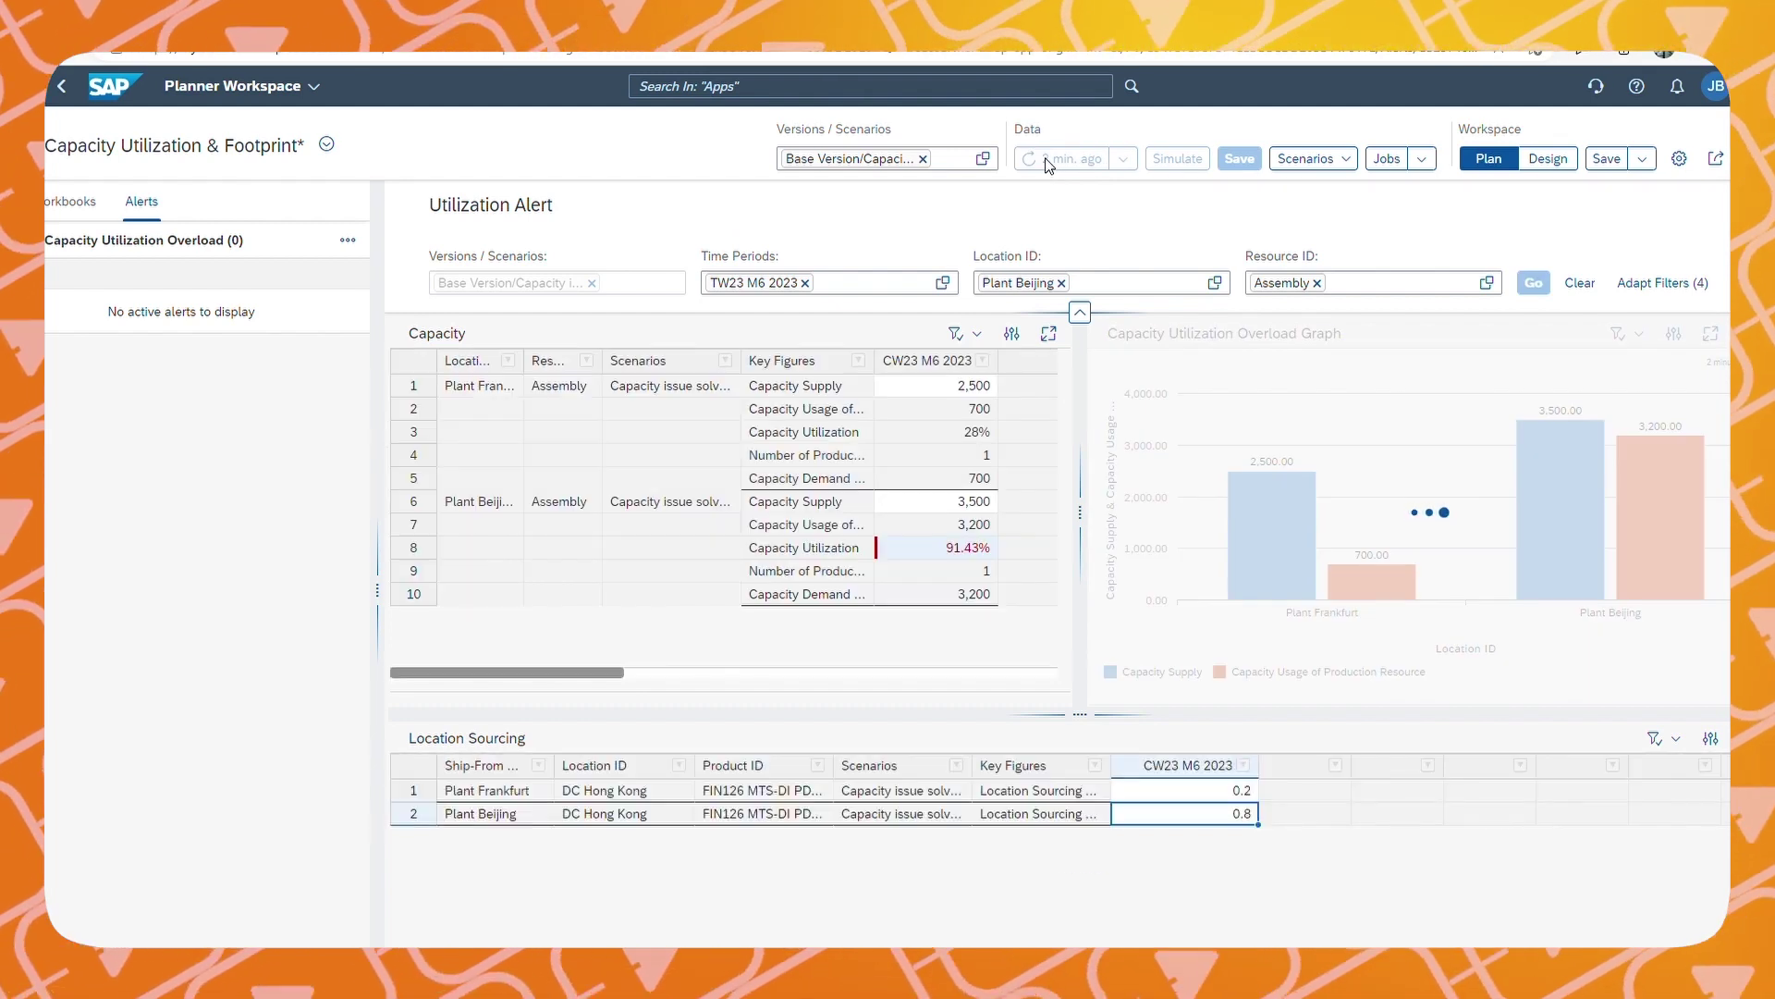
left_click(942, 560)
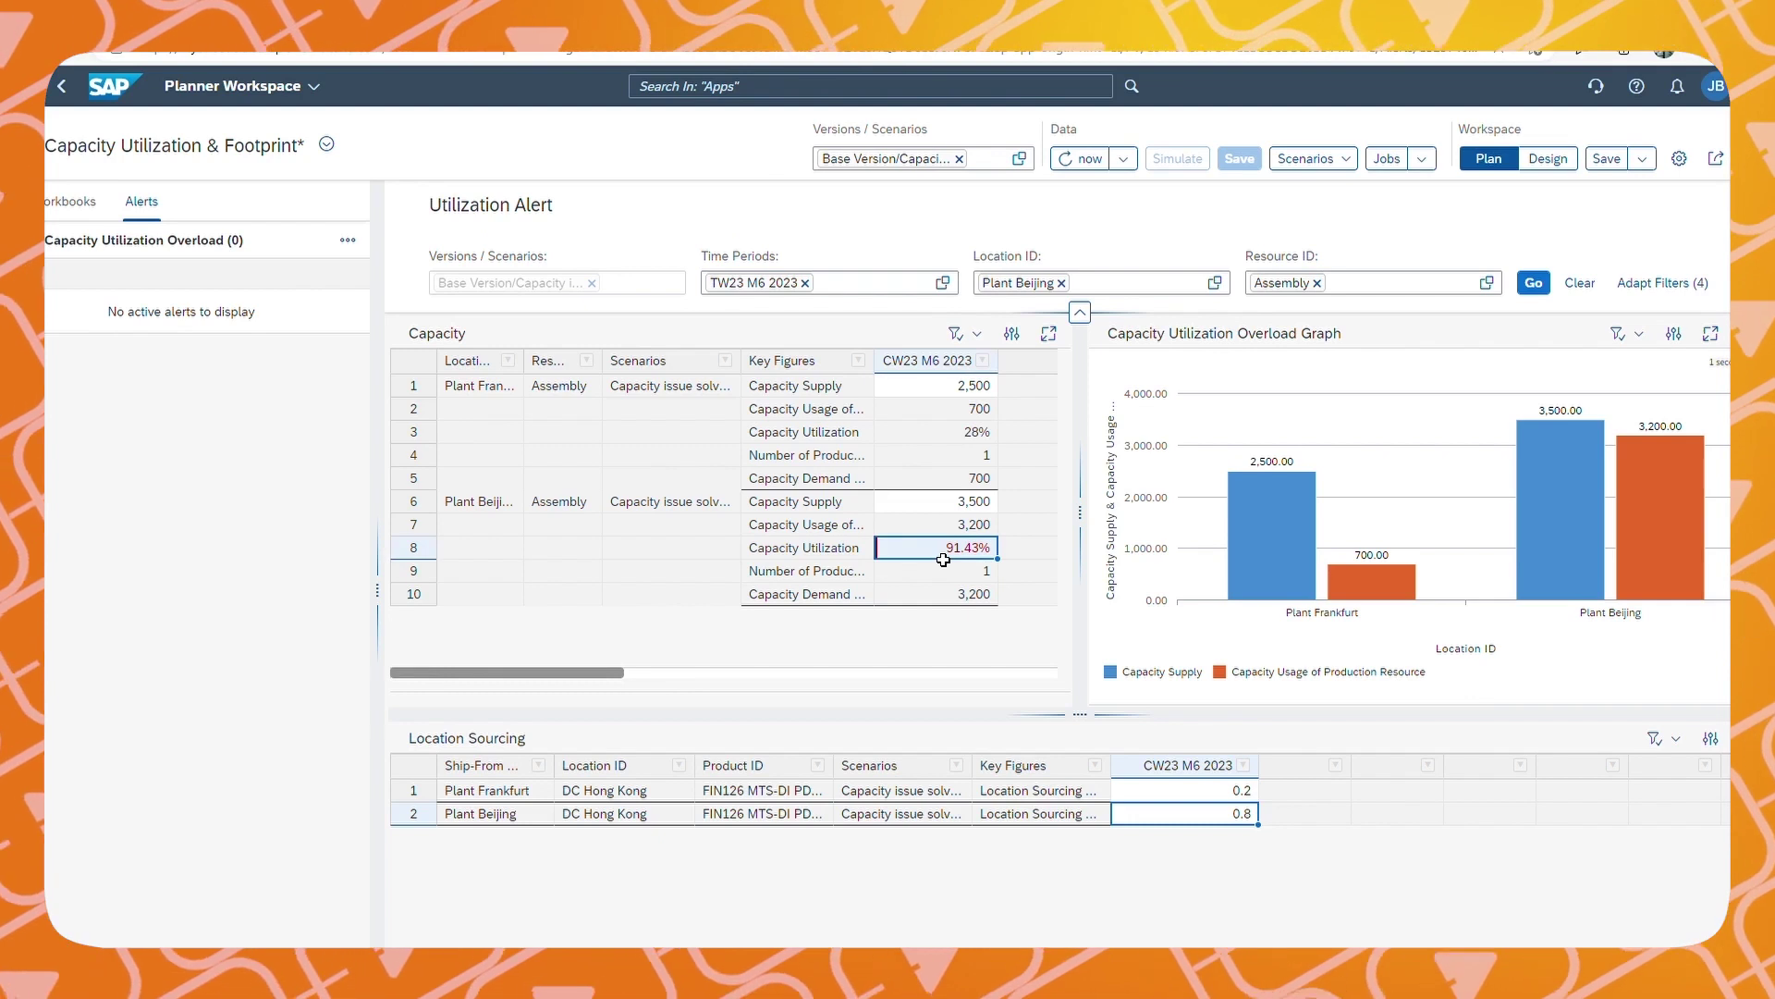
left_click(70, 201)
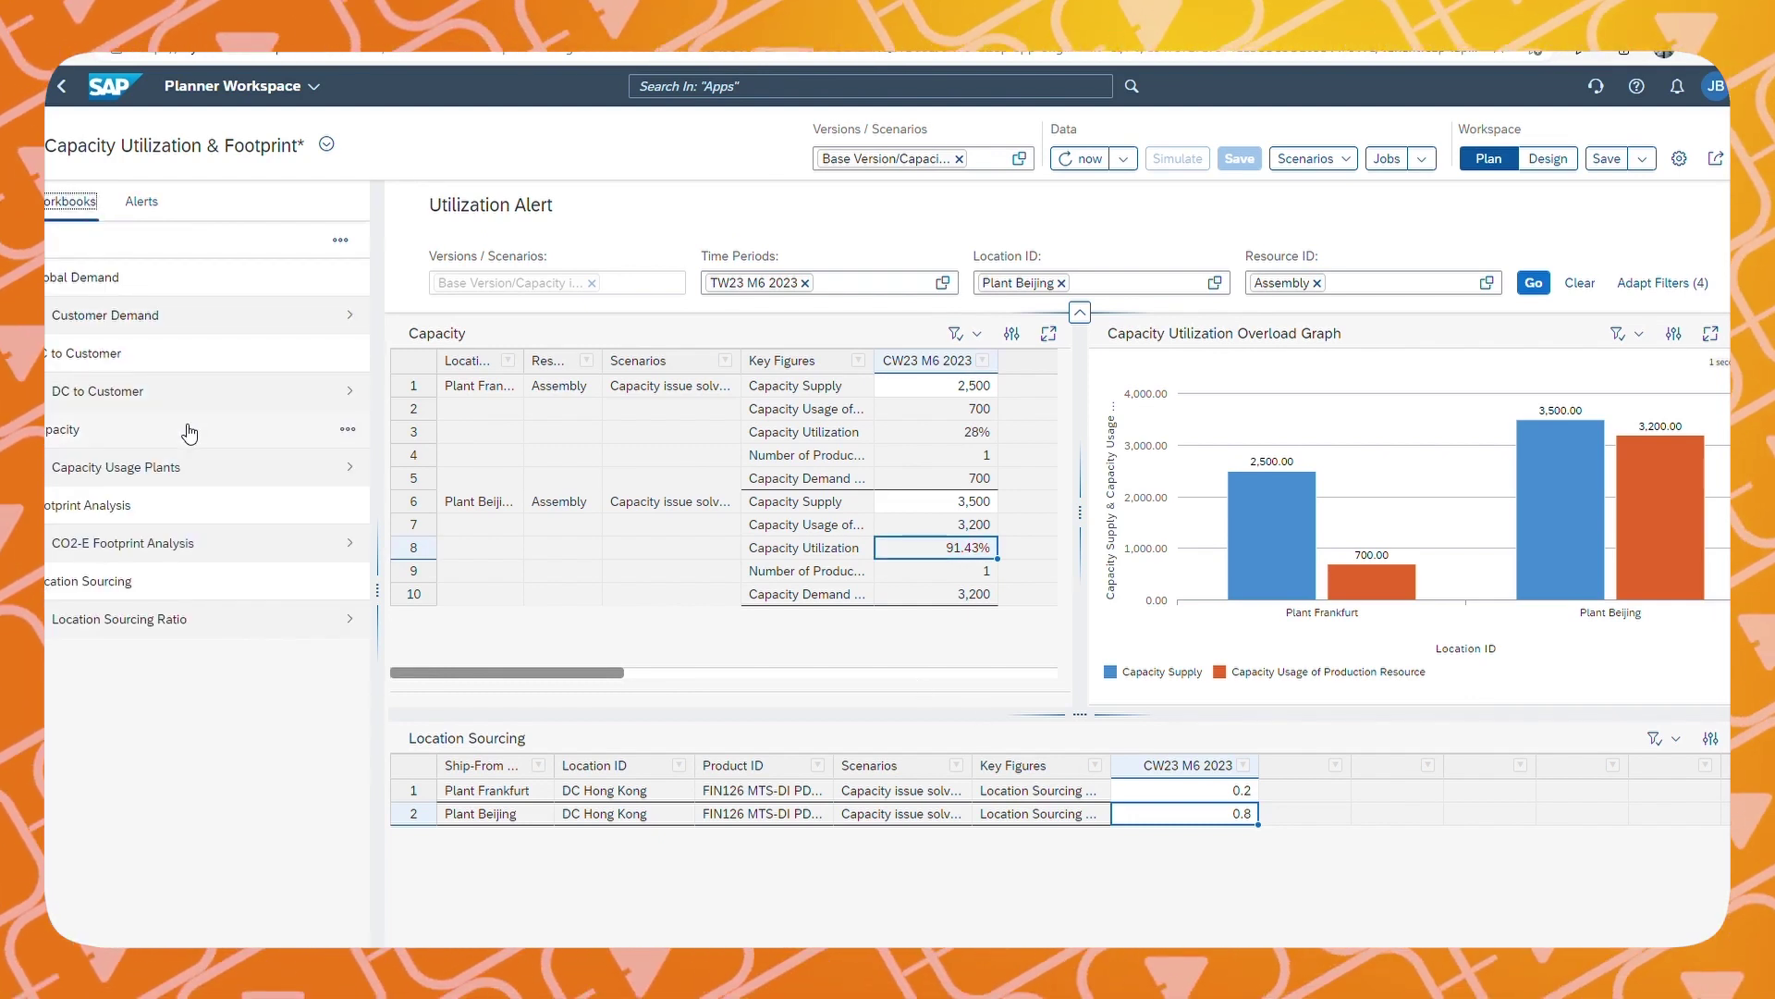
Open the CO2-E Footprint Analysis workbook and view Plant Frankfurt's total footprint on the map
left_click(245, 547)
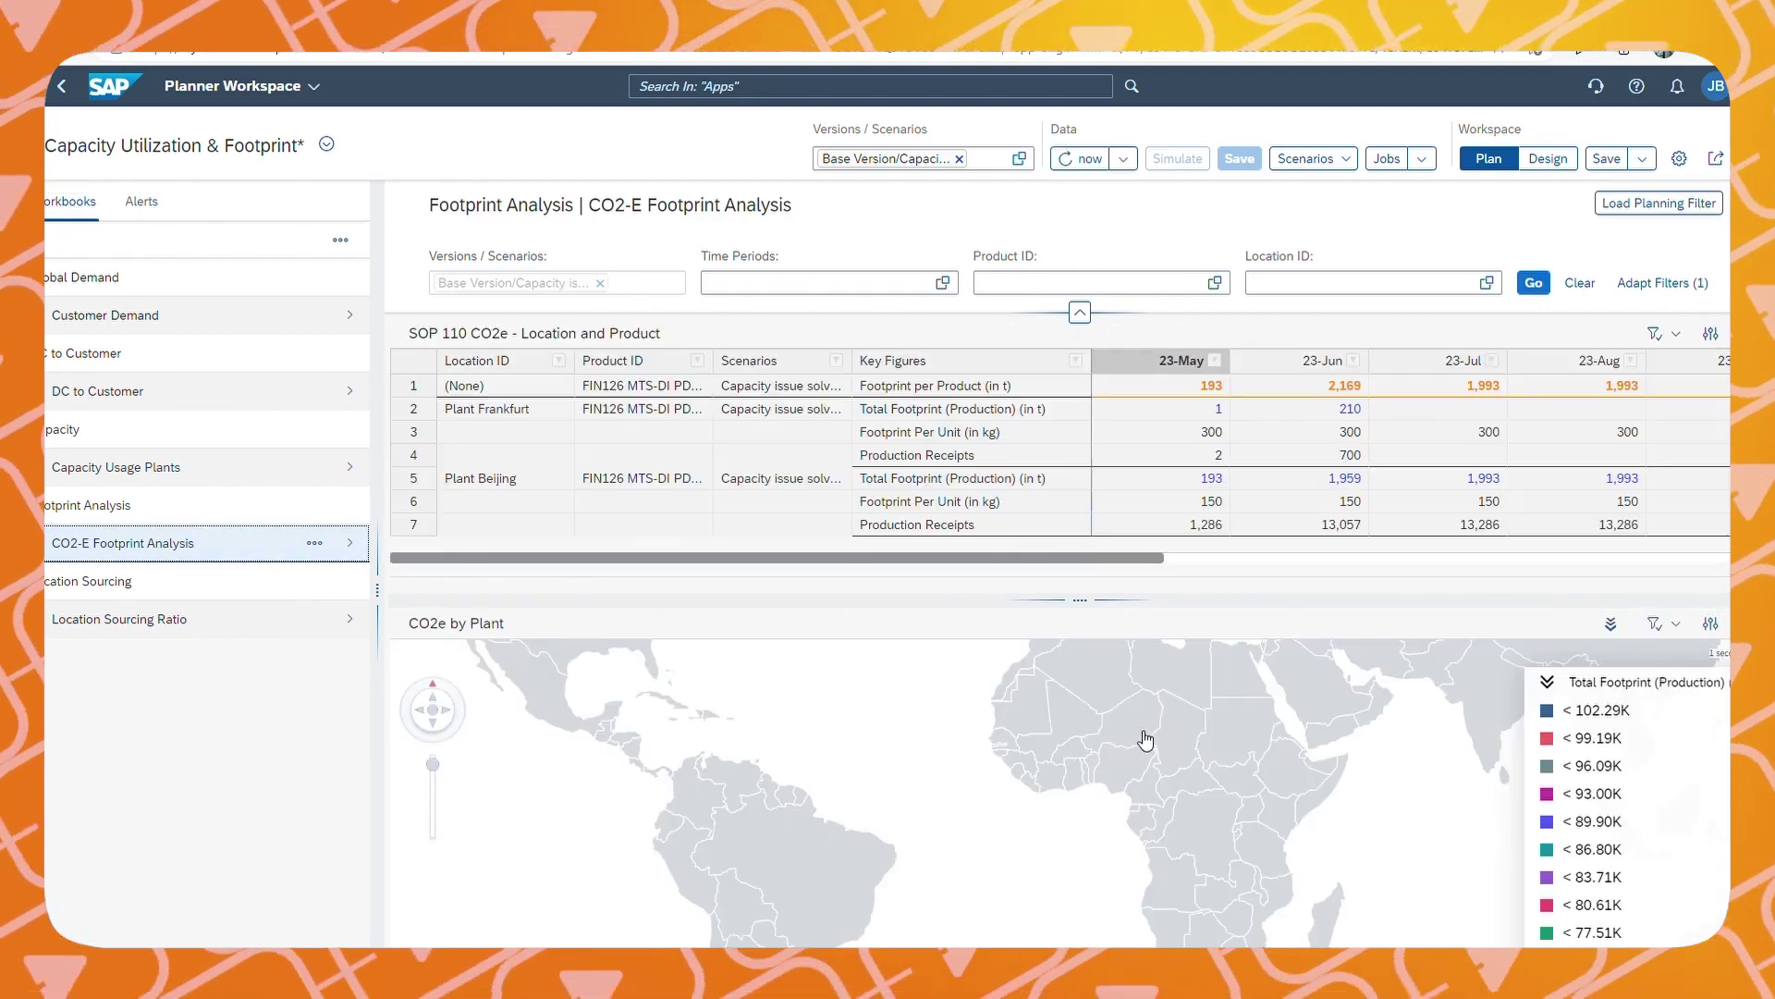
left_click_drag(979, 923, 839, 926)
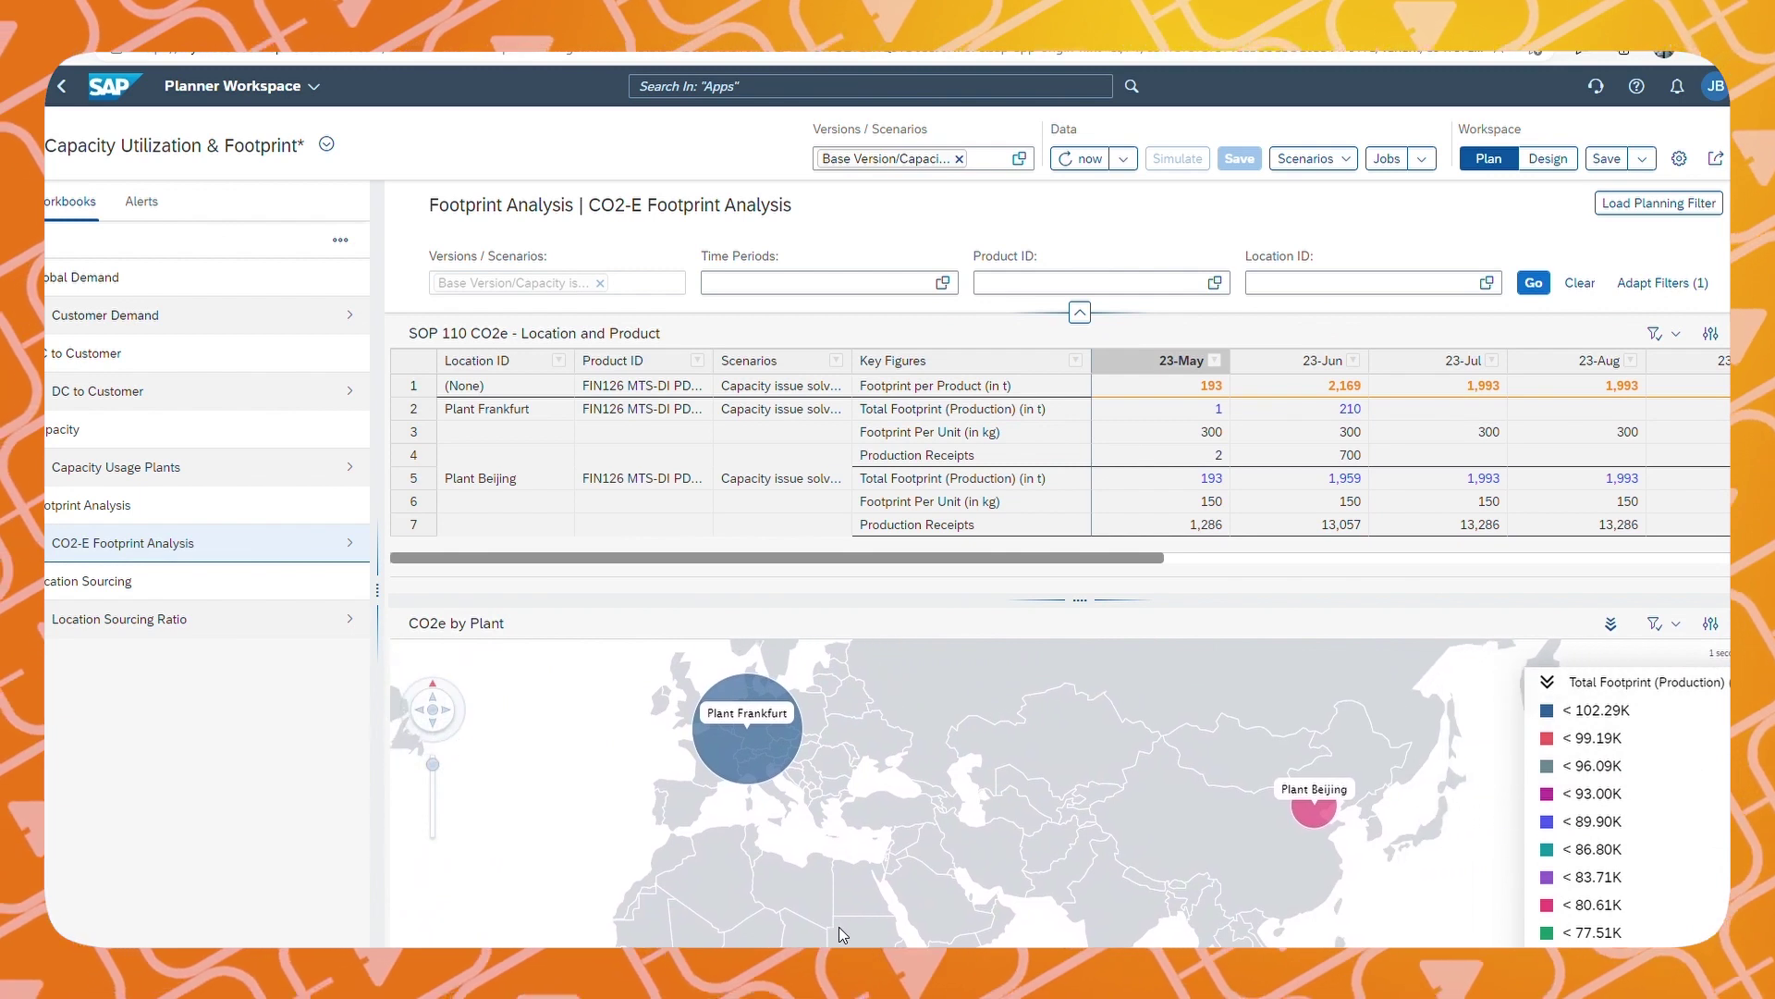
mouse_move(1114, 779)
left_mouse_down()
mouse_move(1043, 780)
mouse_move(952, 907)
mouse_move(984, 823)
mouse_move(1145, 703)
mouse_move(1213, 703)
mouse_move(1229, 739)
mouse_move(1320, 777)
mouse_move(1256, 786)
mouse_move(1124, 757)
left_mouse_up()
left_click(795, 761)
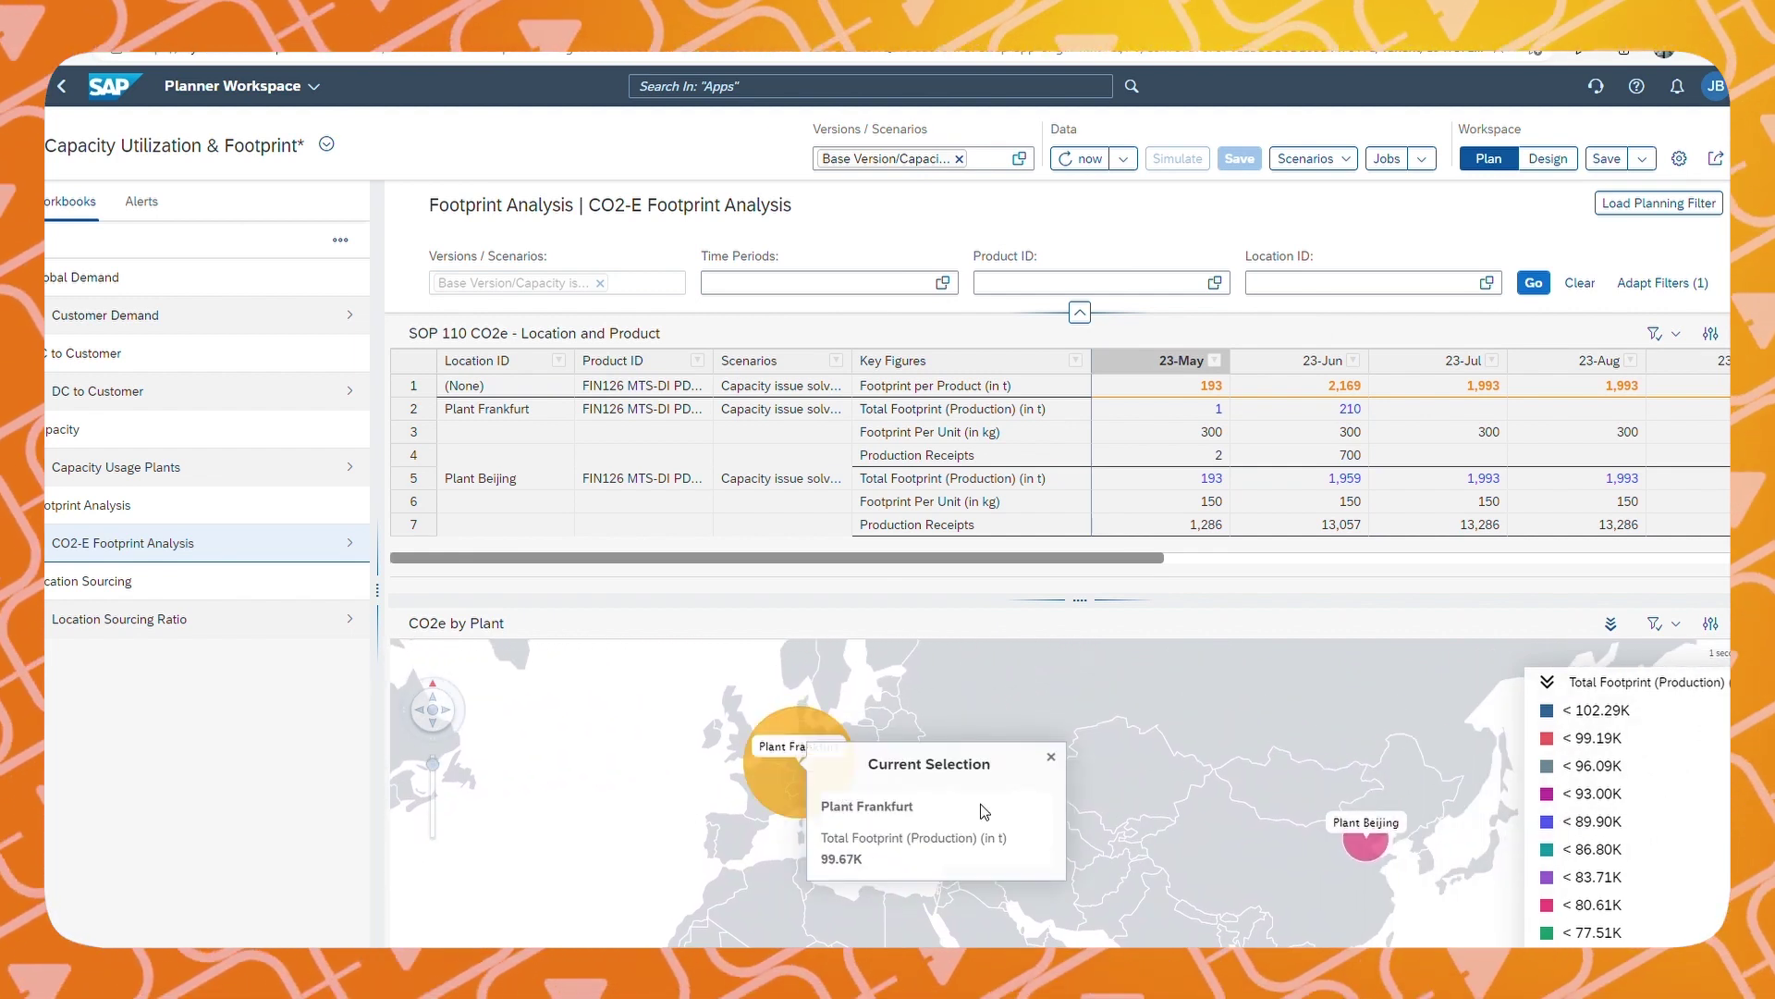
Drill Plant Frankfurt's emissions down to CO2e by Product, then back up to CO2e by Plant
left_click(1611, 623)
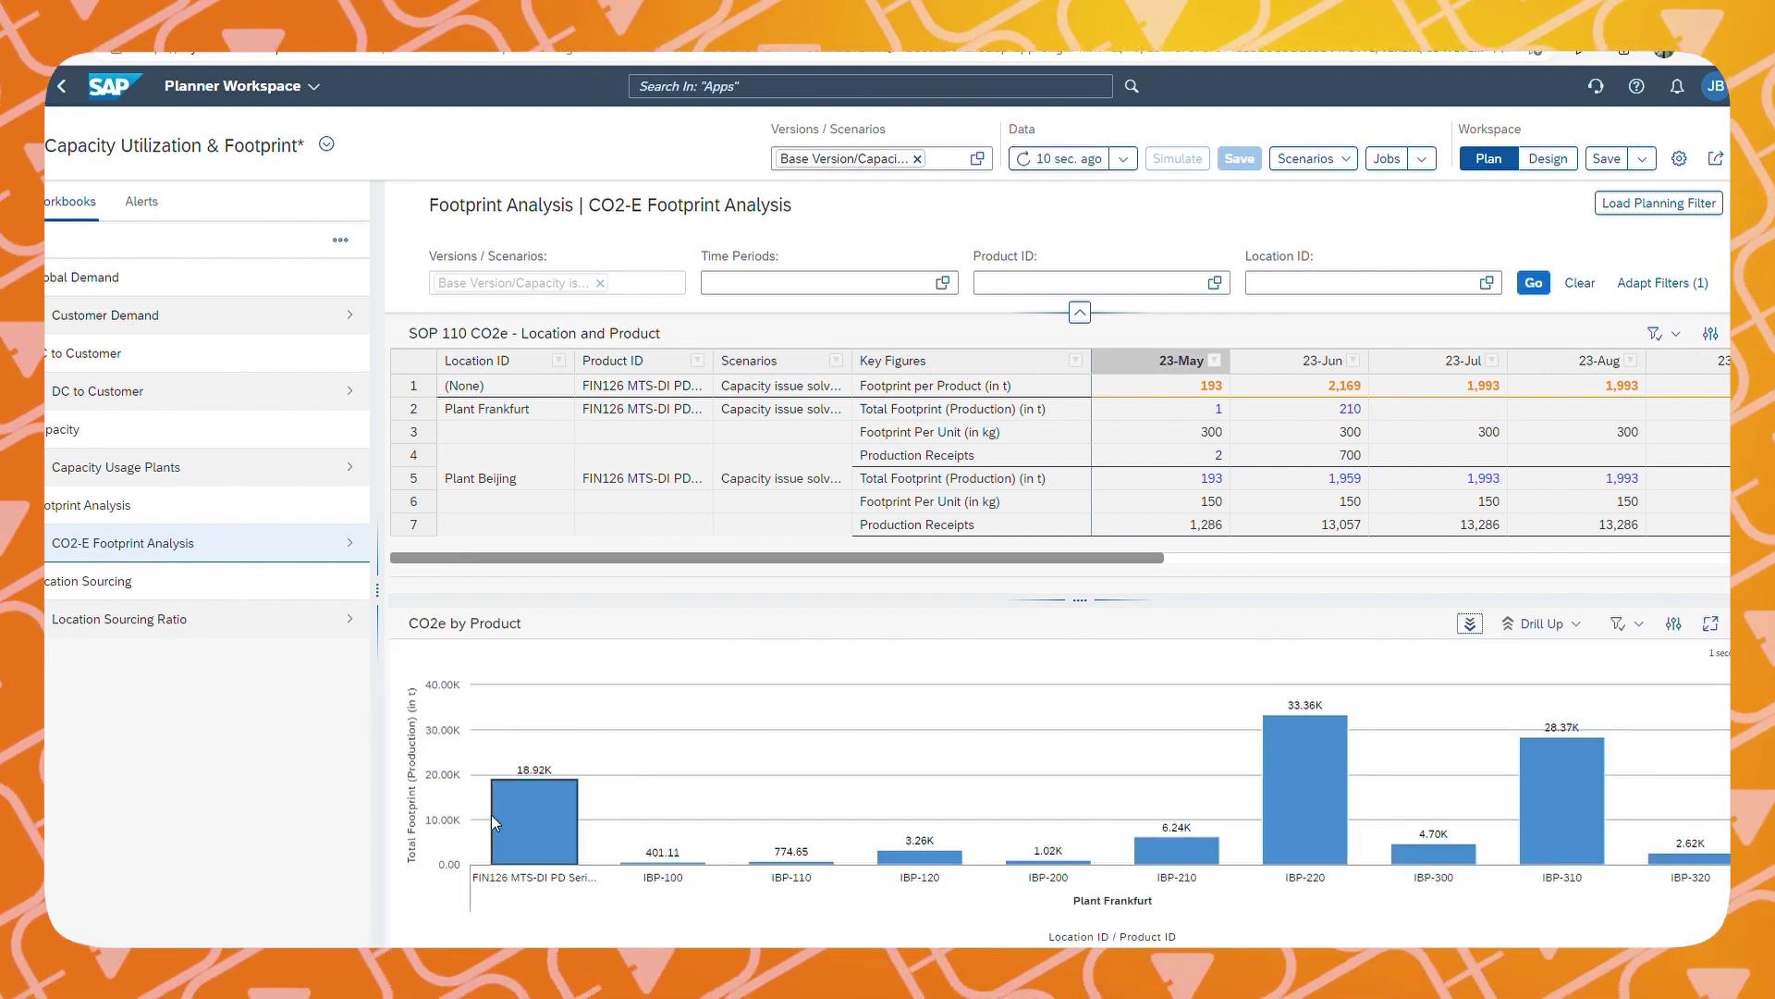
left_click(1515, 632)
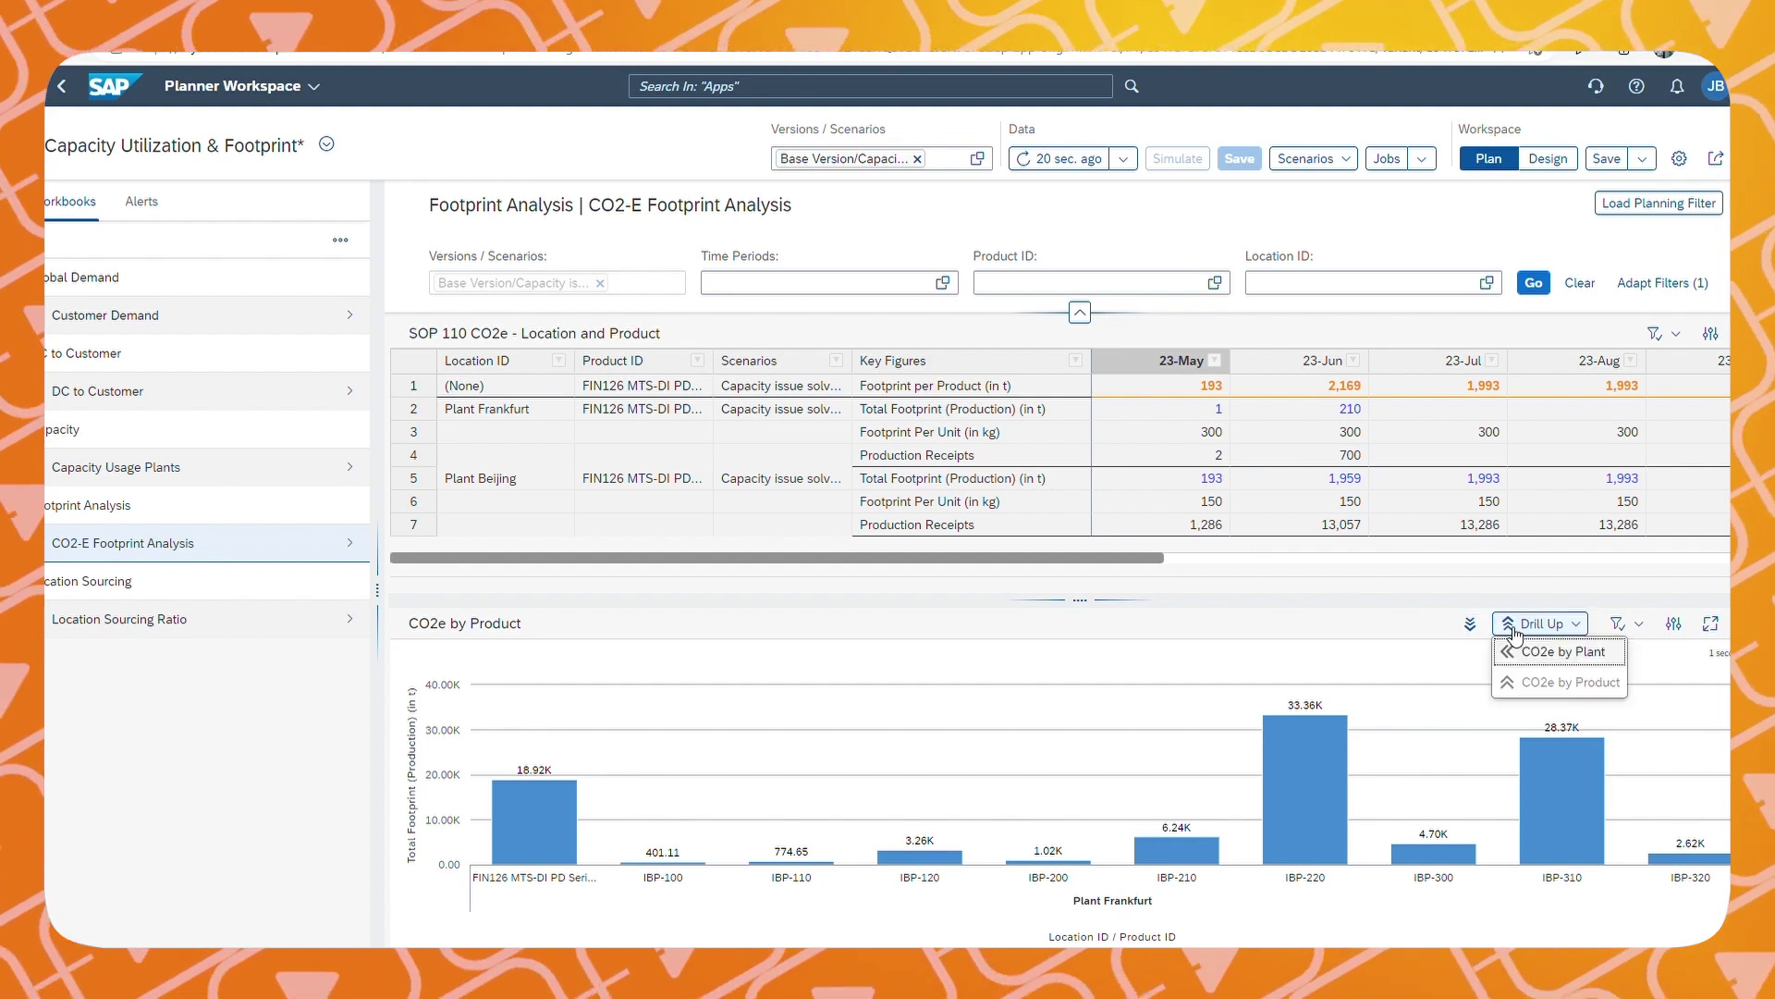
left_click(1511, 653)
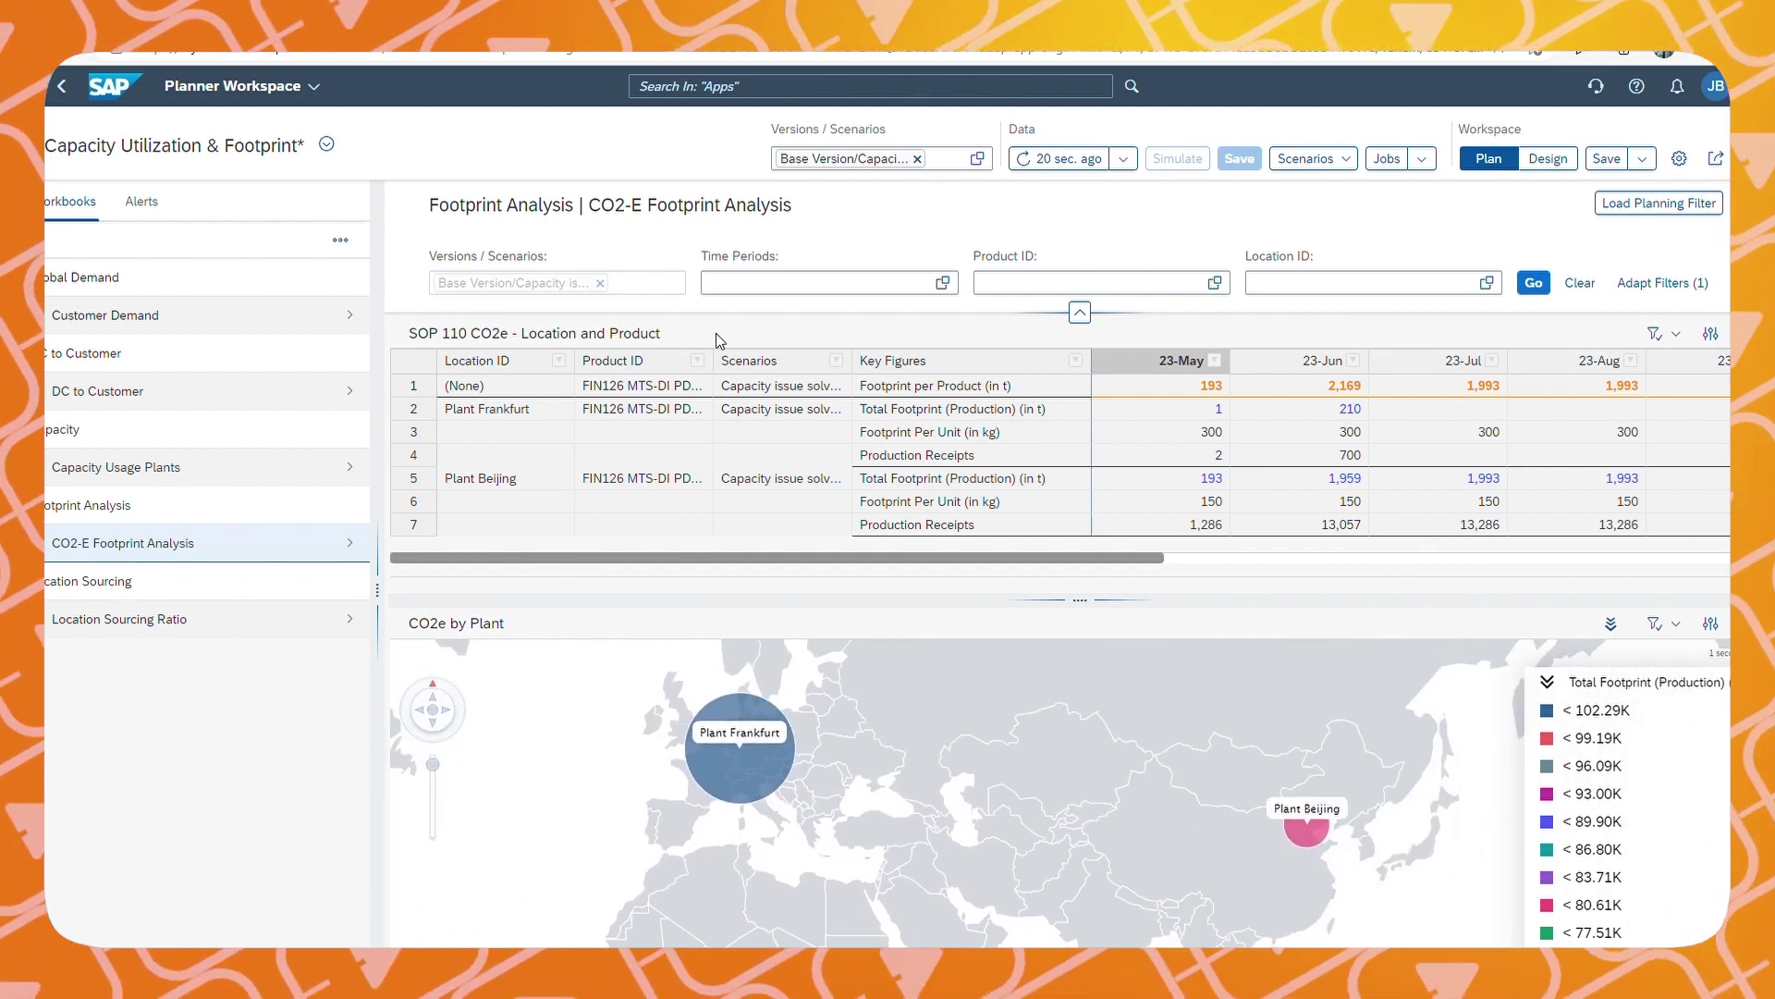
Add the Base Version next to Capacity issue solved and compare 23-Jun footprint per product (2,169 vs 2,079)
left_click(980, 159)
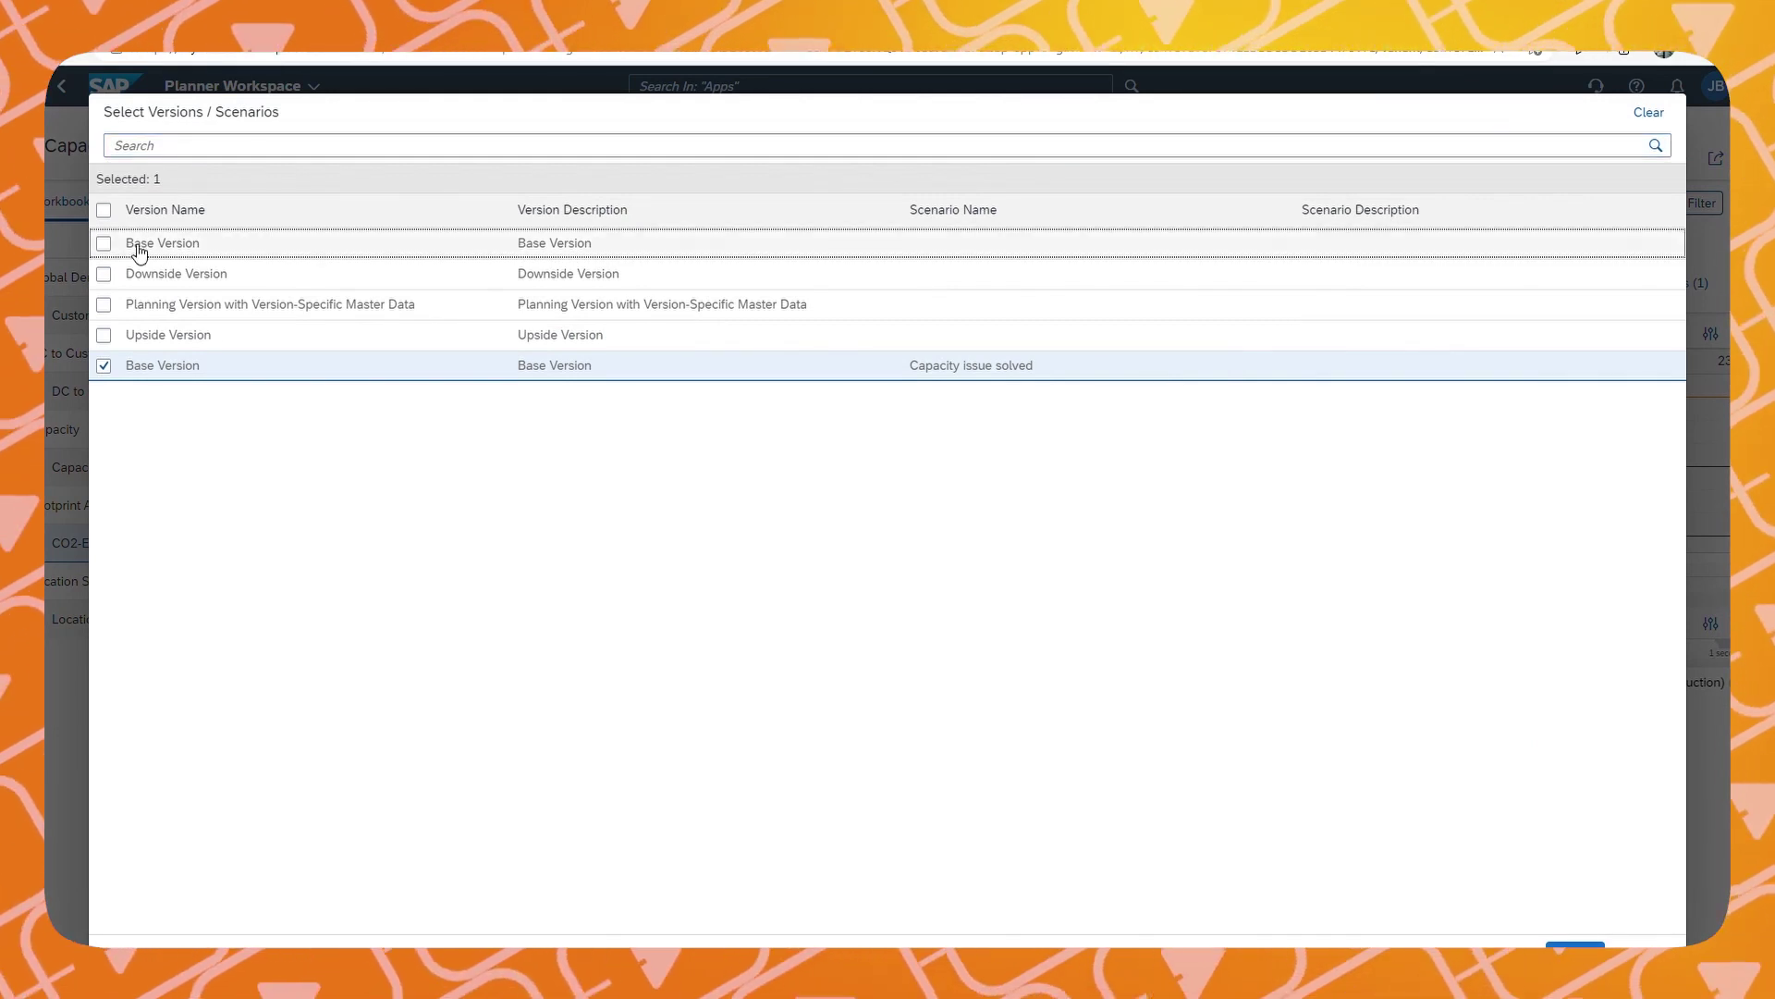
left_click(105, 244)
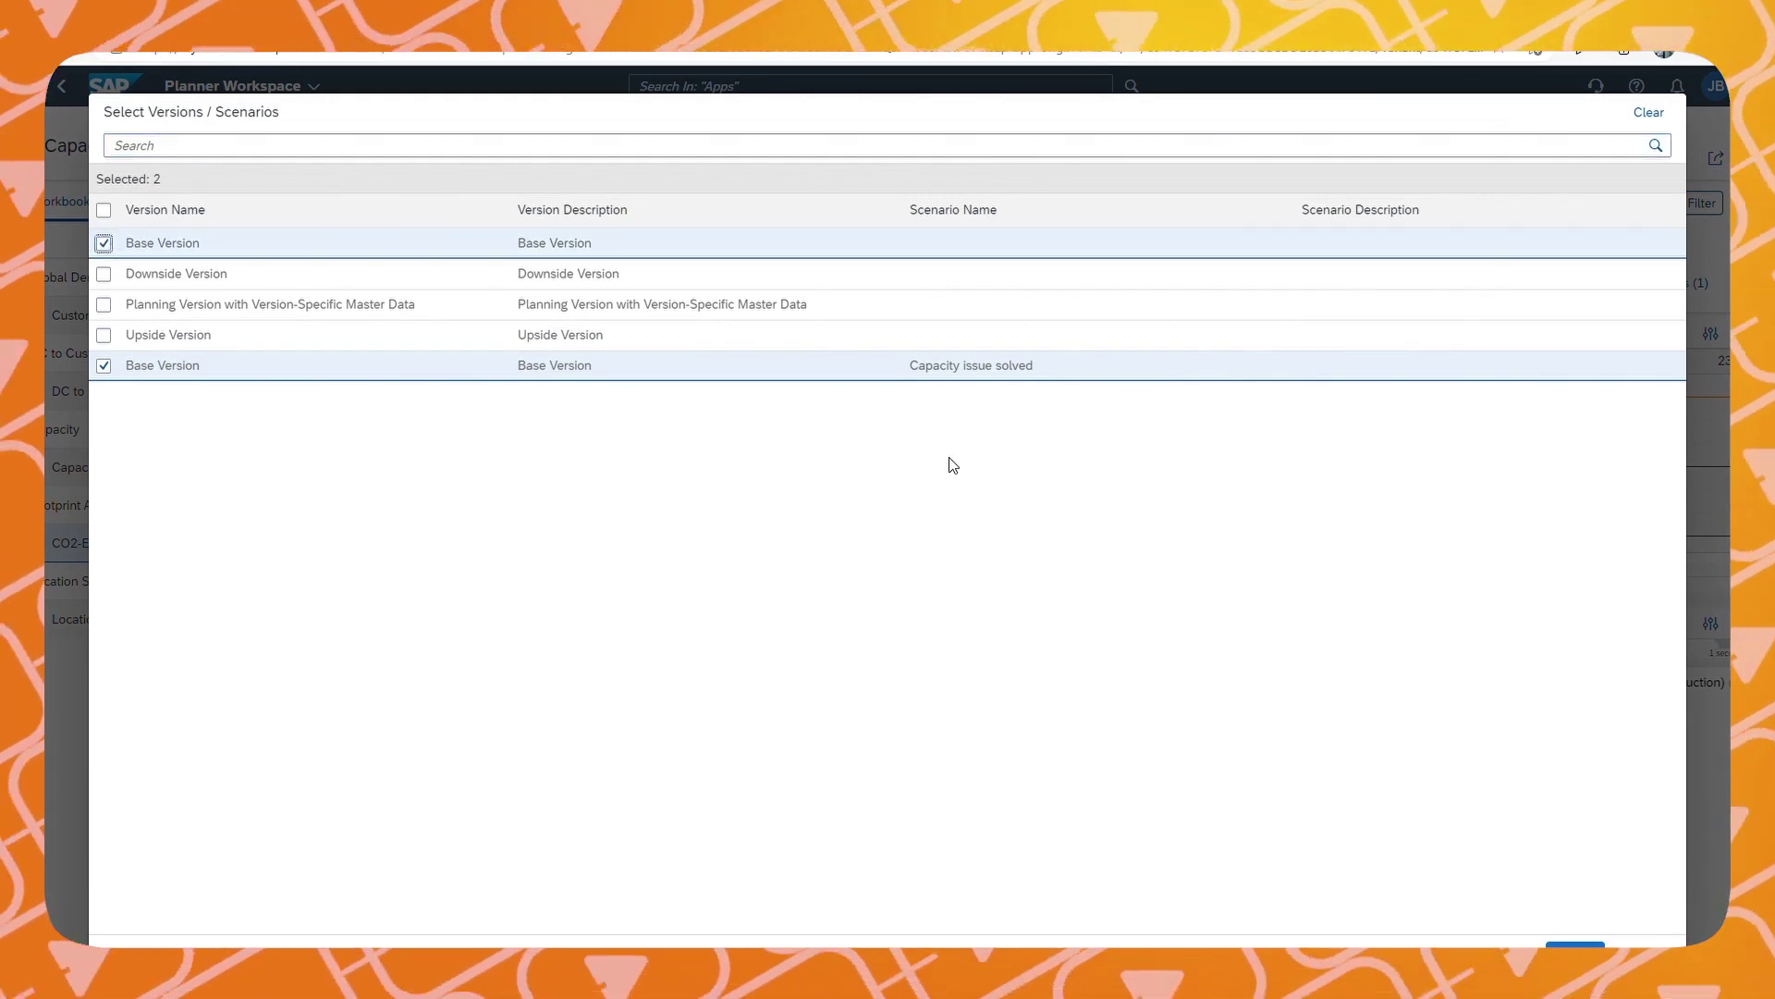
left_click(1575, 944)
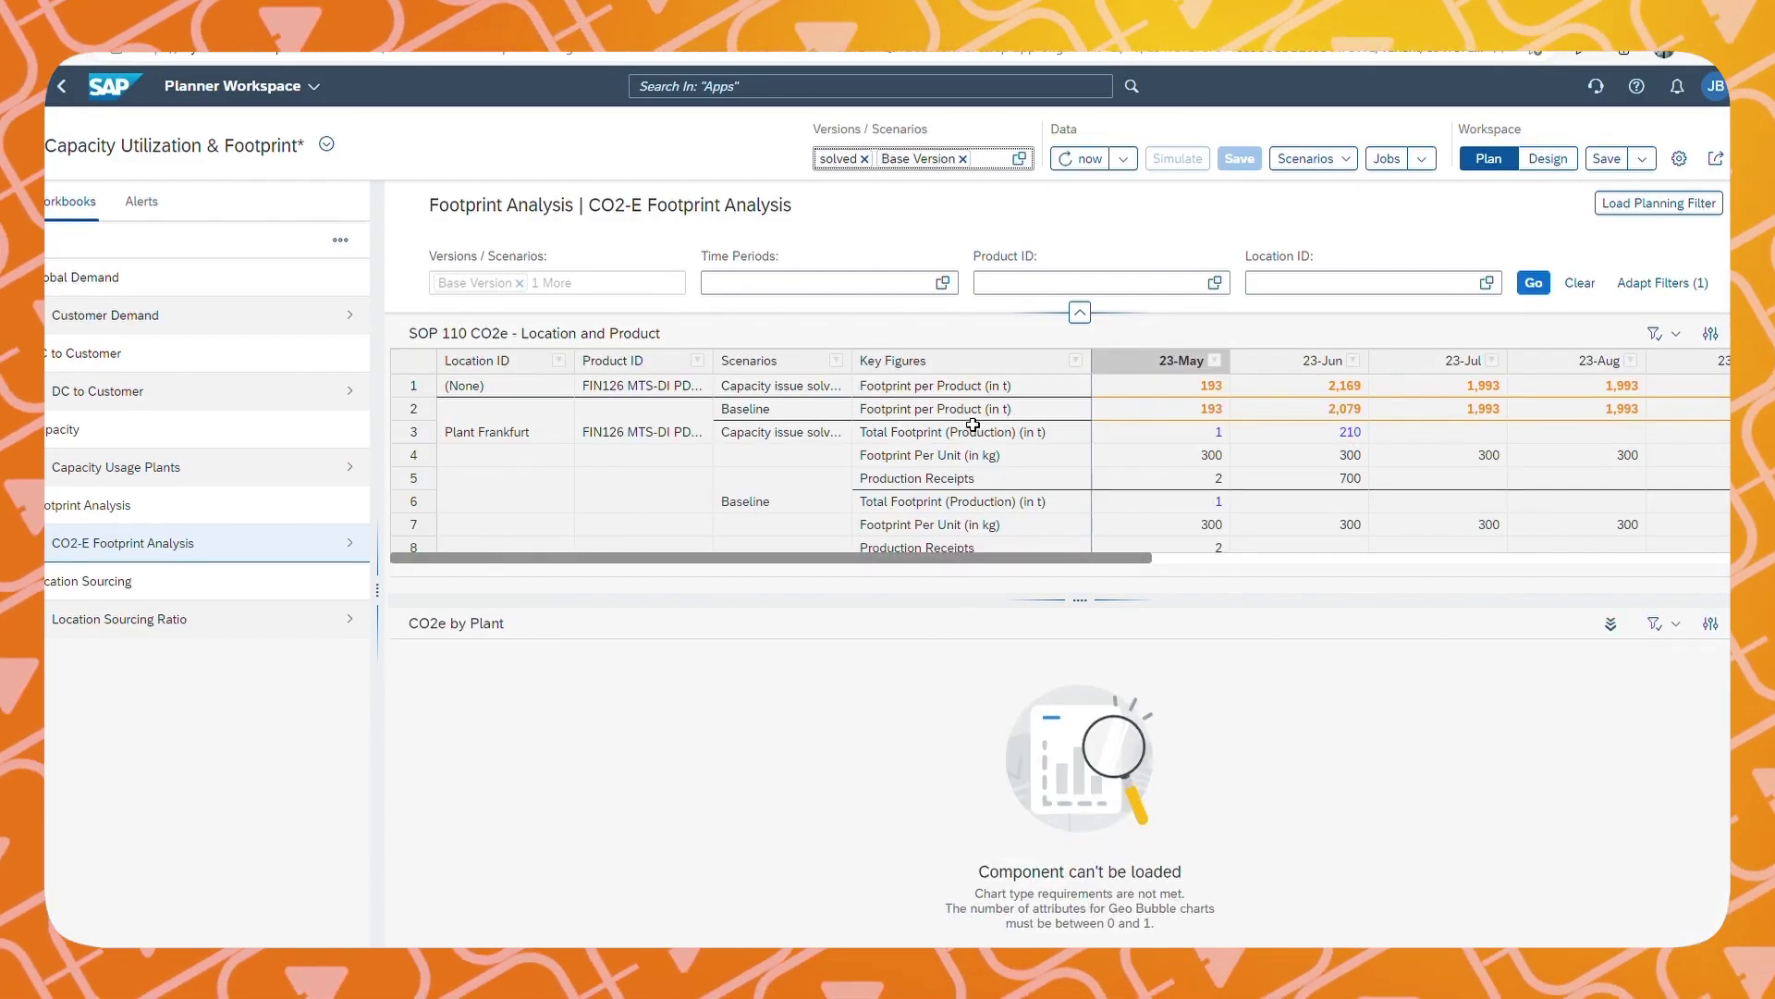
left_click(1330, 393)
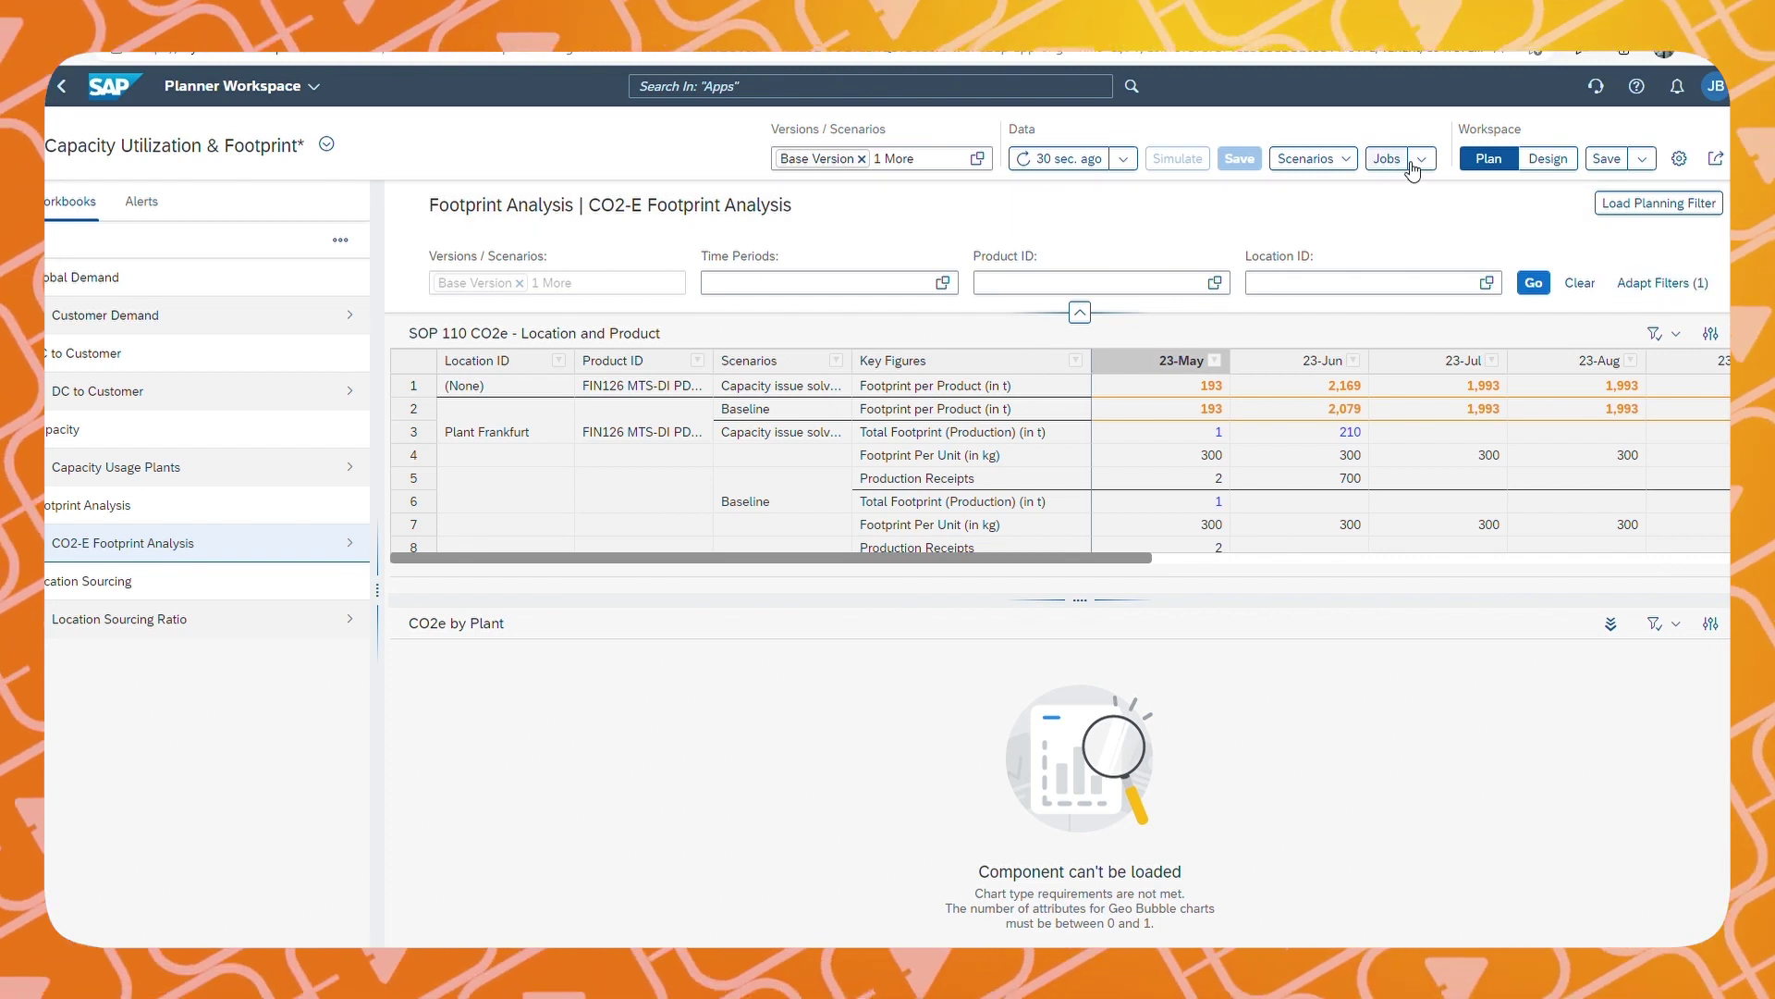
Promote the Capacity issue solved scenario into the Base Version via Manage Scenarios
left_click(1352, 167)
left_click(1336, 224)
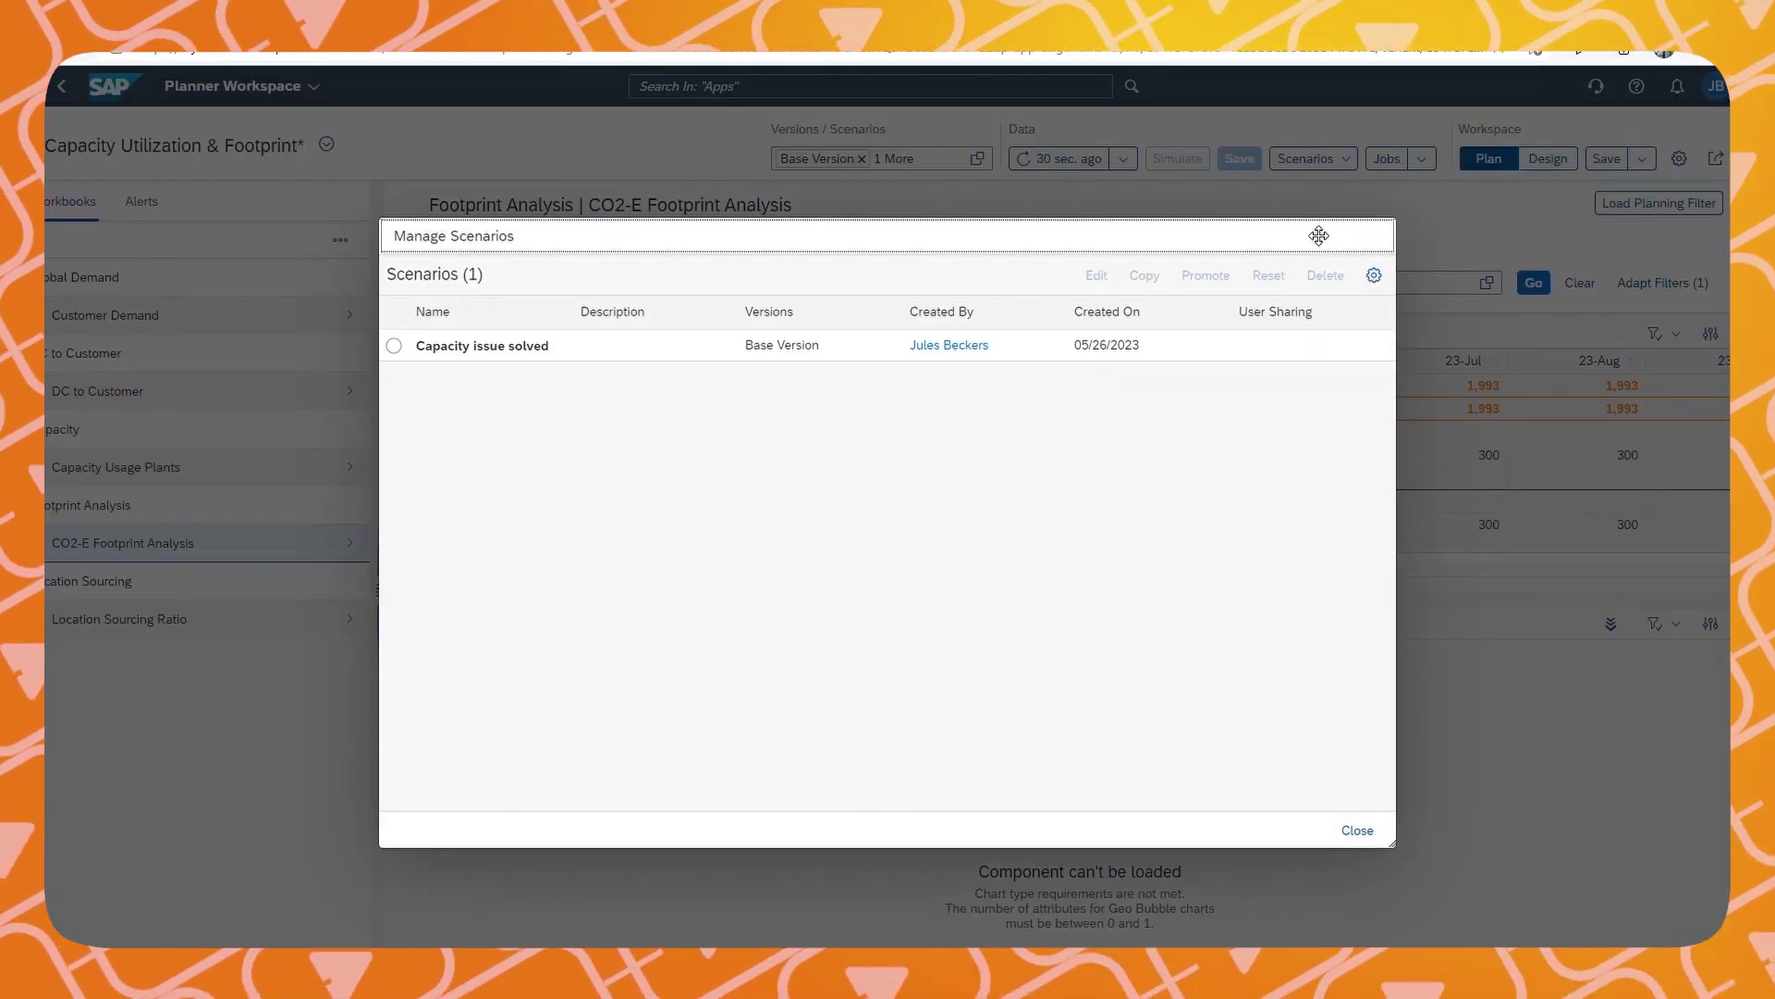
left_click(549, 359)
left_click(394, 347)
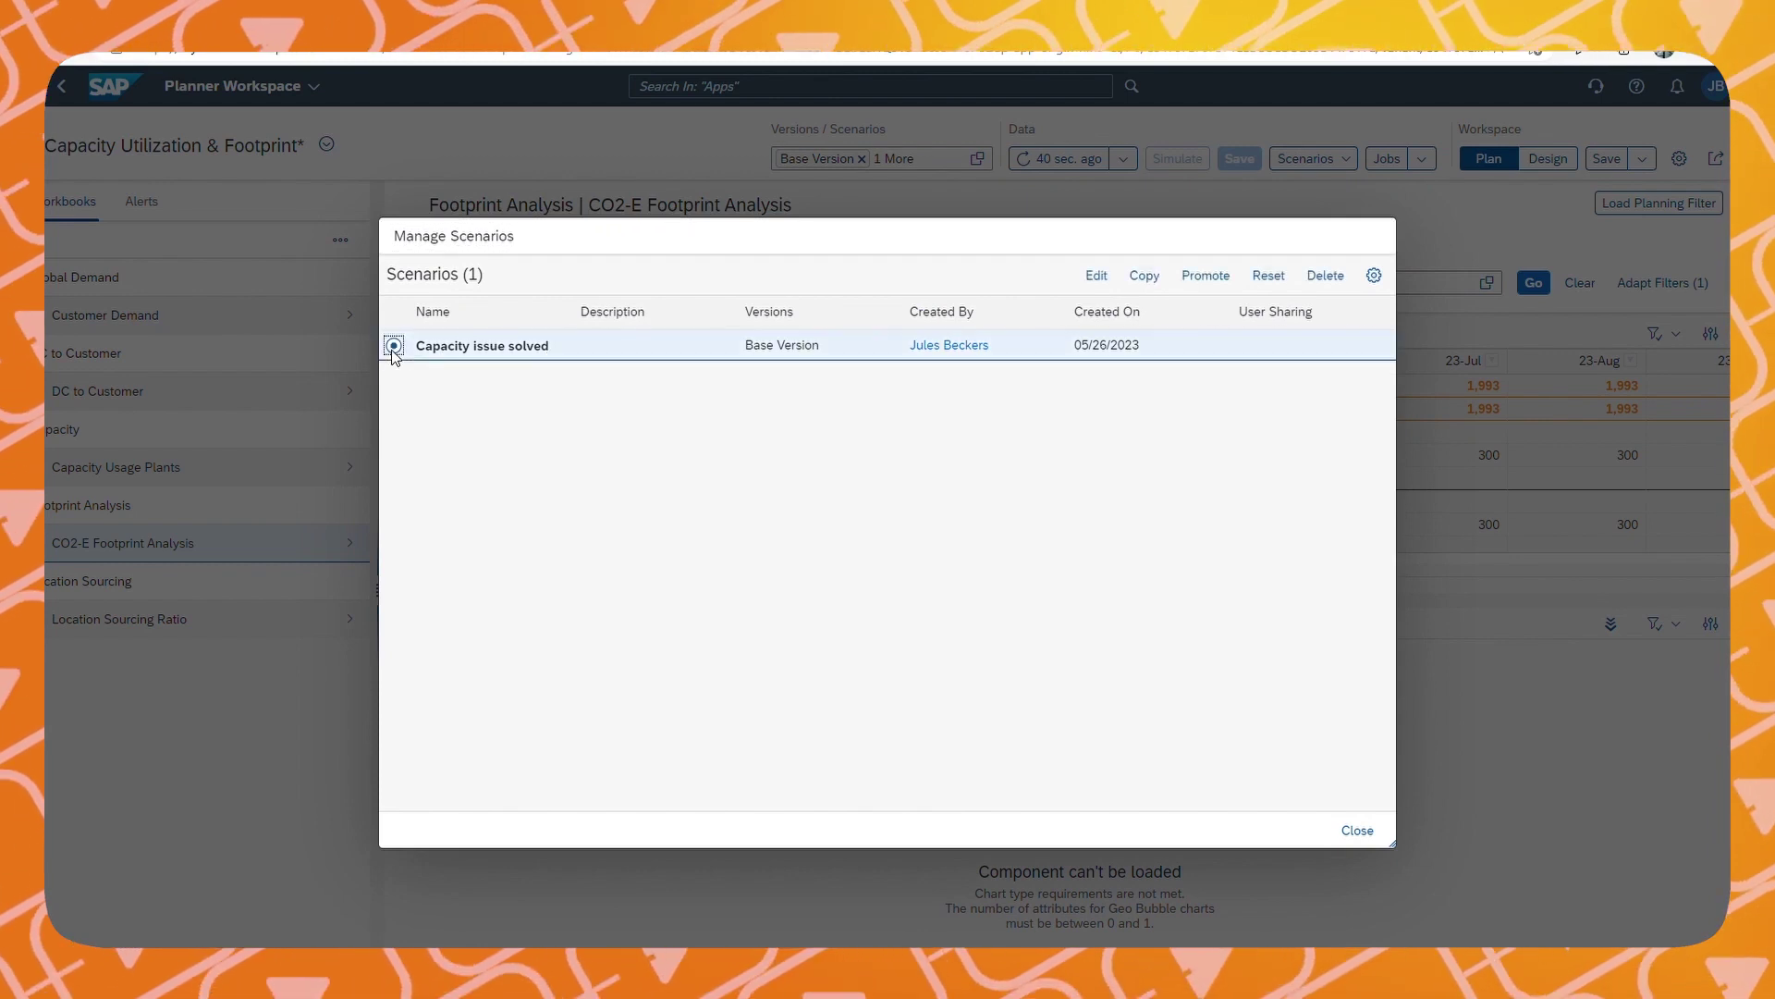
left_click(1223, 279)
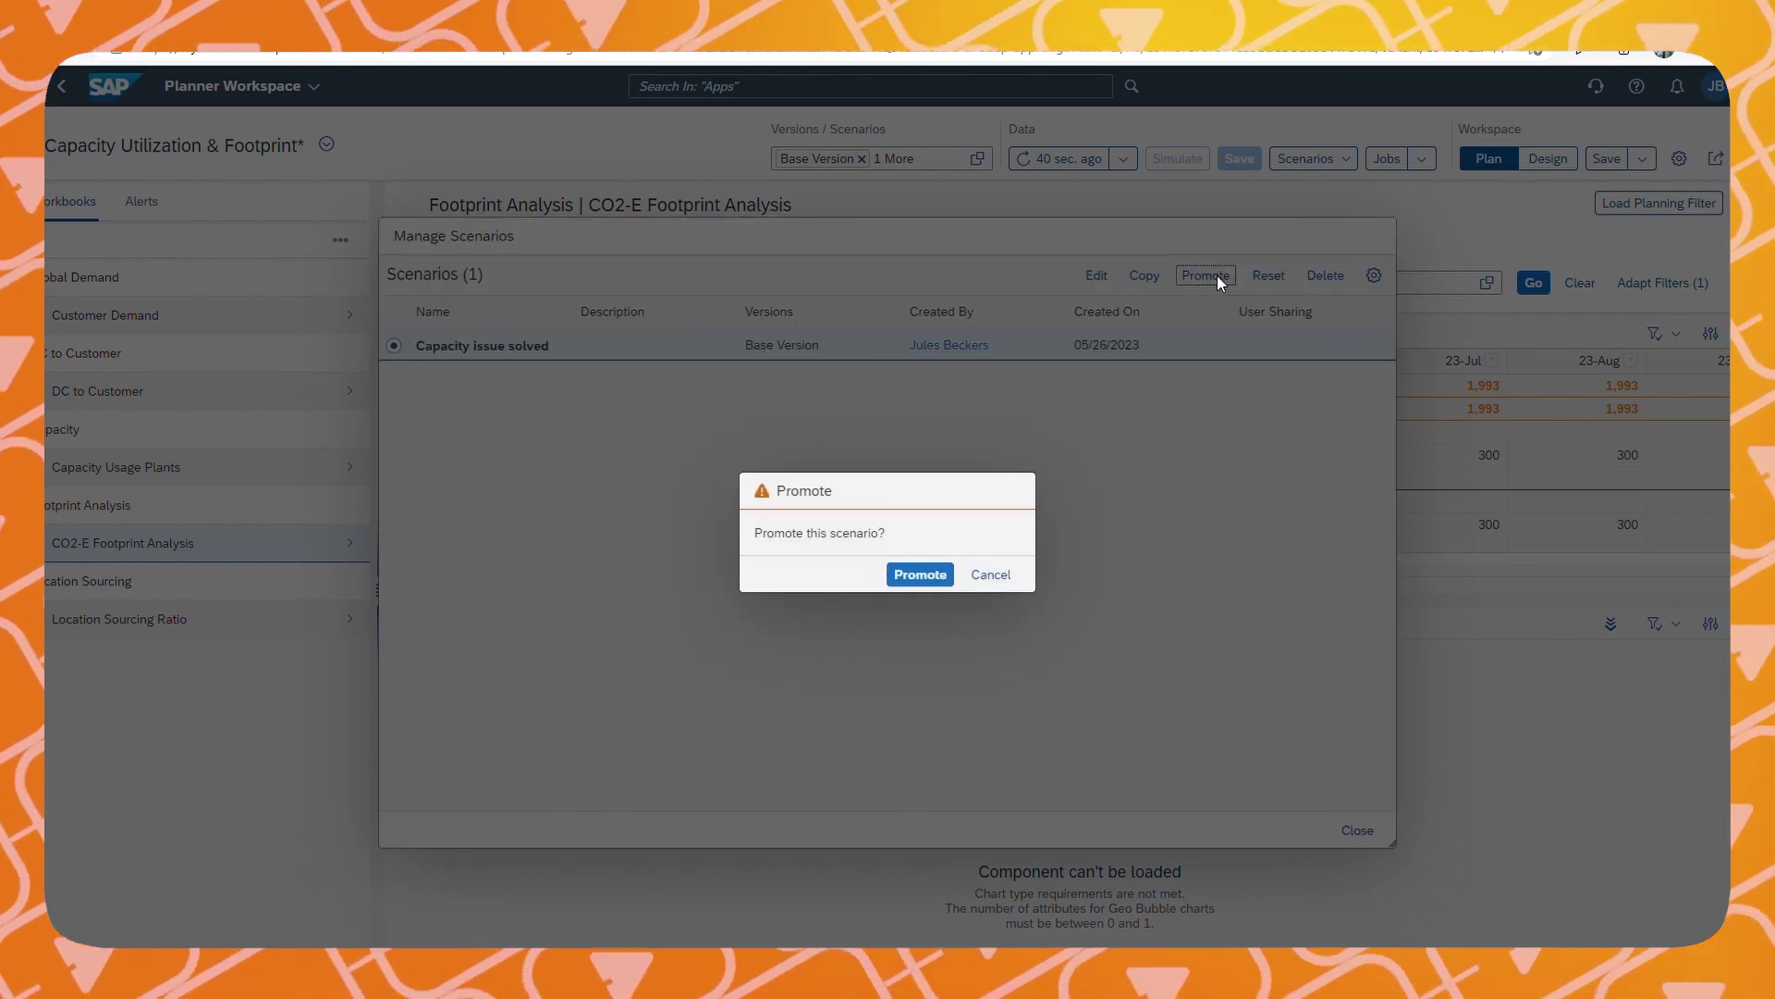
left_click(935, 576)
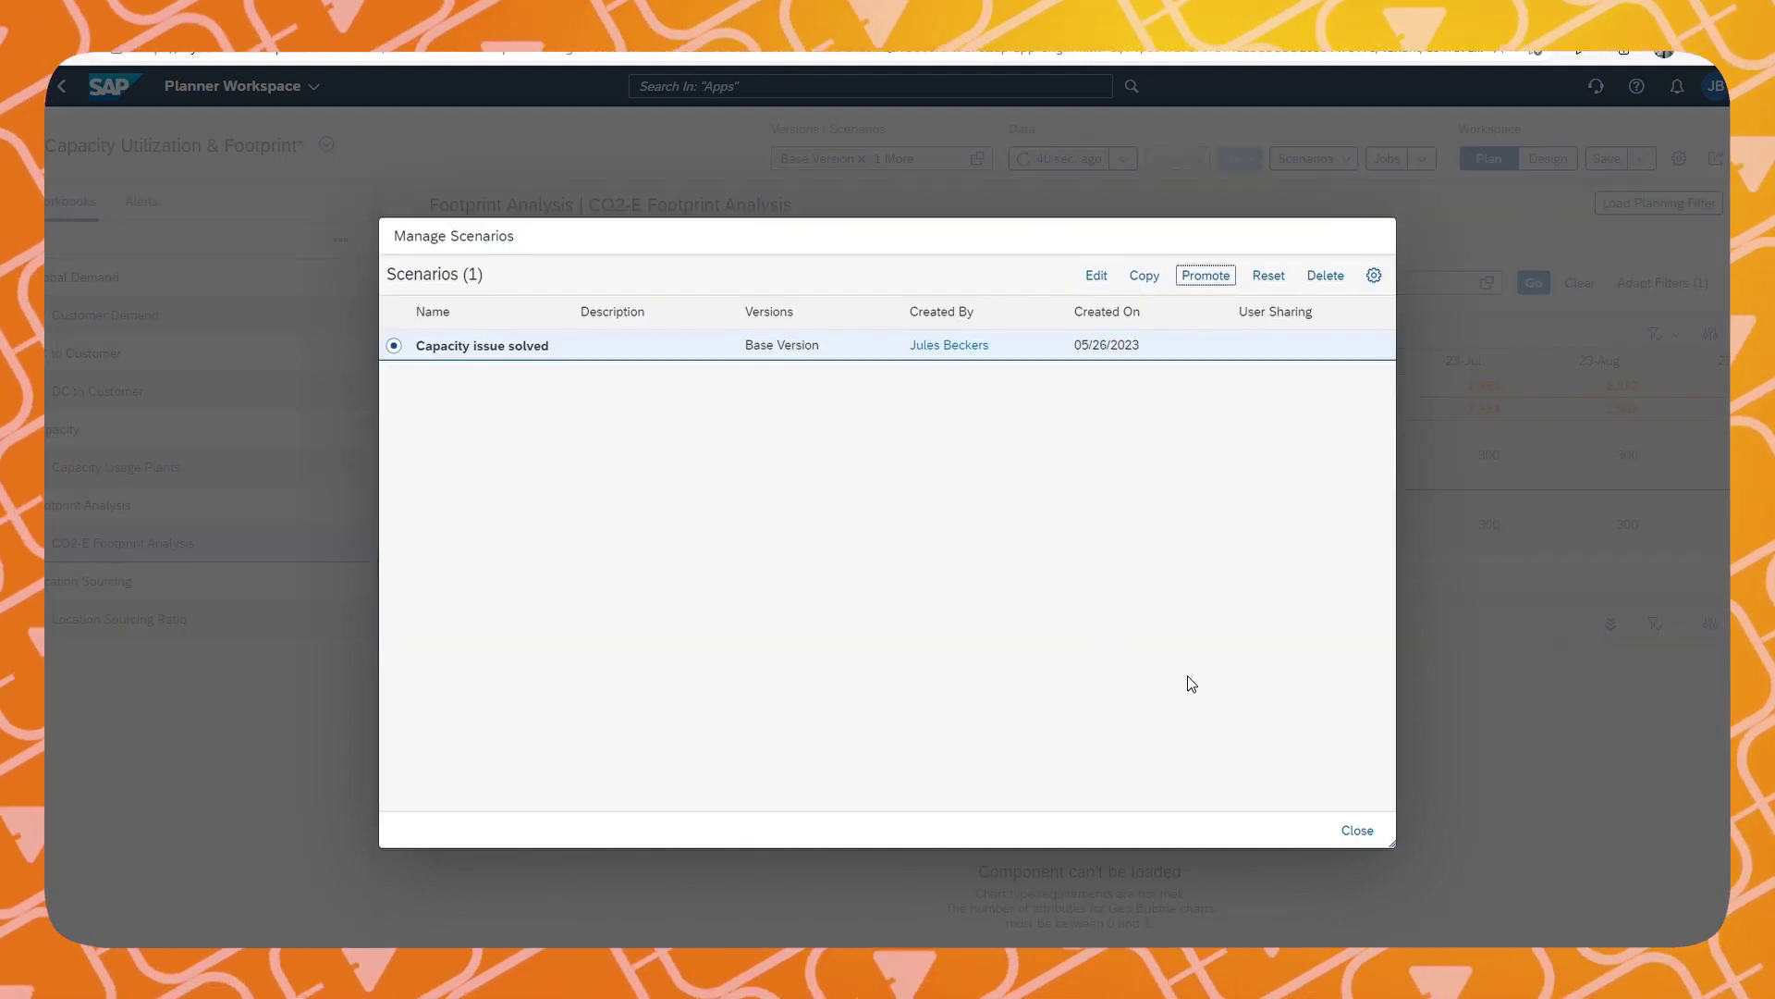
left_click(1358, 831)
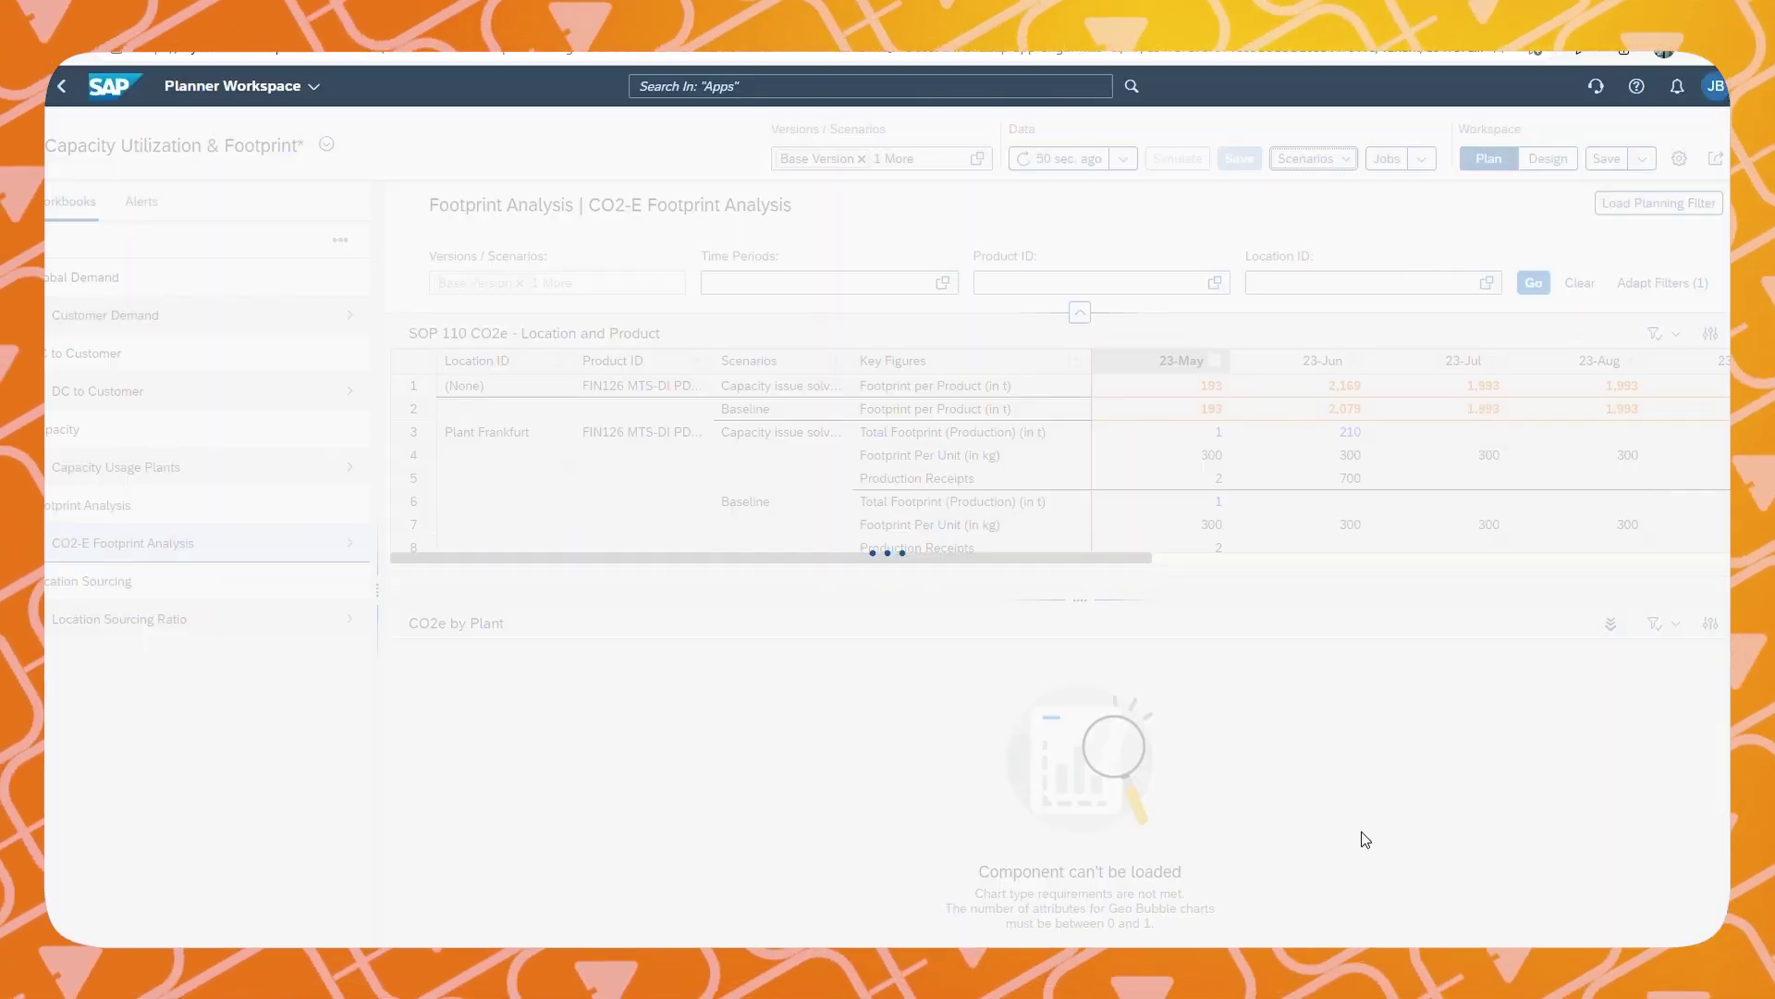